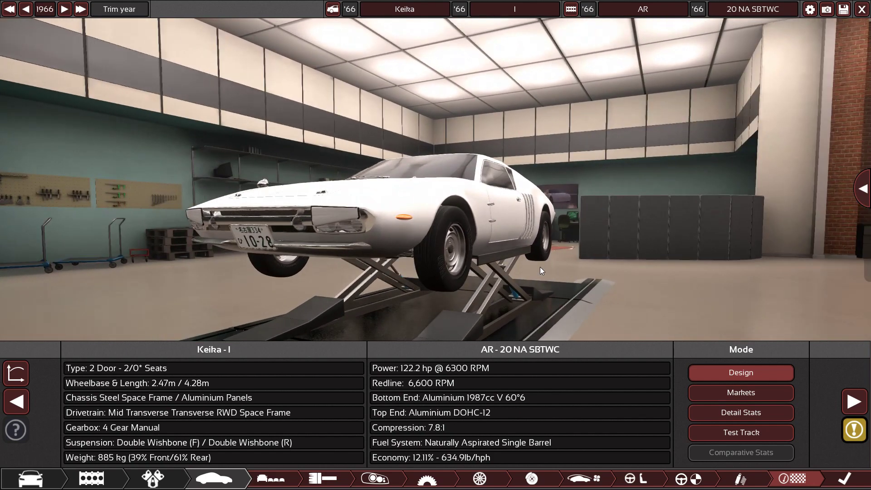
Step: Examine the white coupe's bodywork from the front, both sides and the rear
{"action": "left_click_drag", "start_coordinate": [540, 267], "coordinate": [629, 272]}
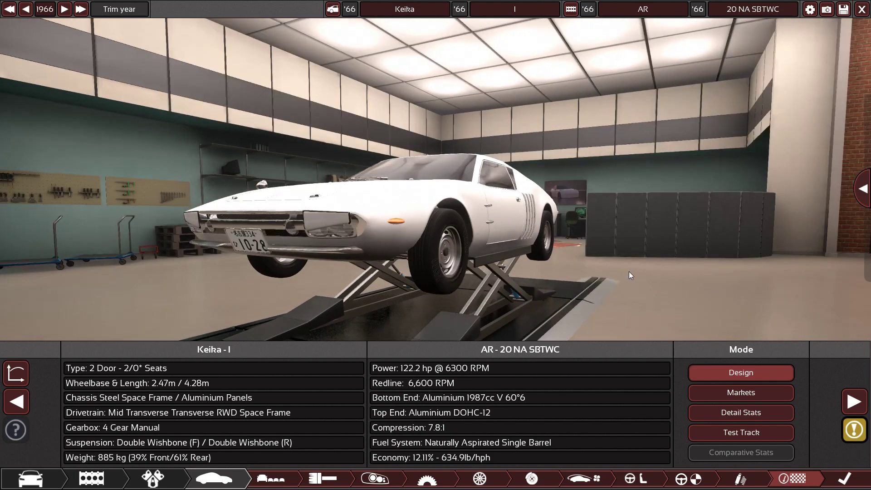
{"action": "left_click_drag", "start_coordinate": [559, 272], "coordinate": [315, 265]}
{"action": "left_click_drag", "start_coordinate": [552, 249], "coordinate": [363, 256]}
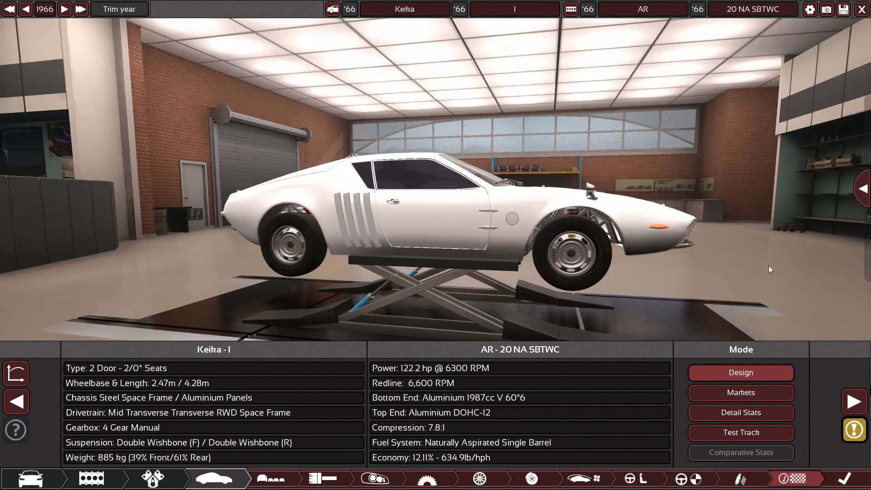
{"action": "left_click_drag", "start_coordinate": [768, 266], "coordinate": [370, 313]}
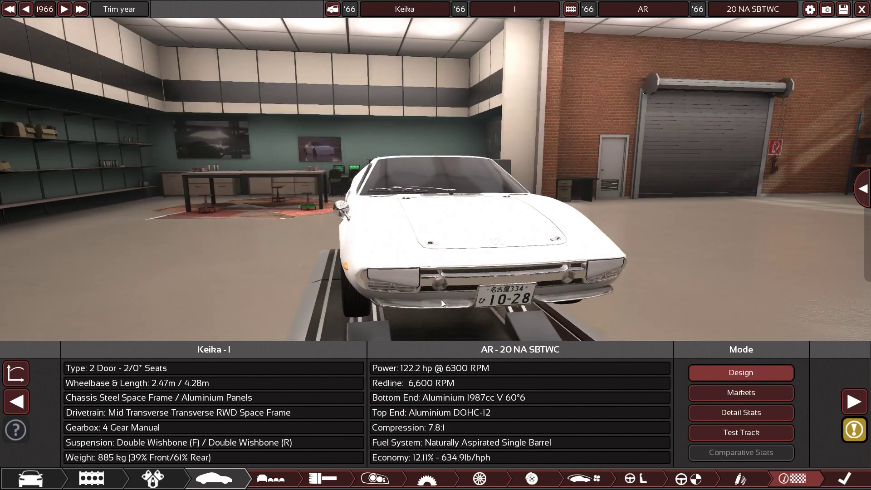
{"action": "left_click_drag", "start_coordinate": [442, 300], "coordinate": [257, 266]}
{"action": "left_click_drag", "start_coordinate": [550, 268], "coordinate": [379, 258]}
{"action": "left_click_drag", "start_coordinate": [609, 260], "coordinate": [598, 252]}
{"action": "left_click_drag", "start_coordinate": [658, 255], "coordinate": [338, 260]}
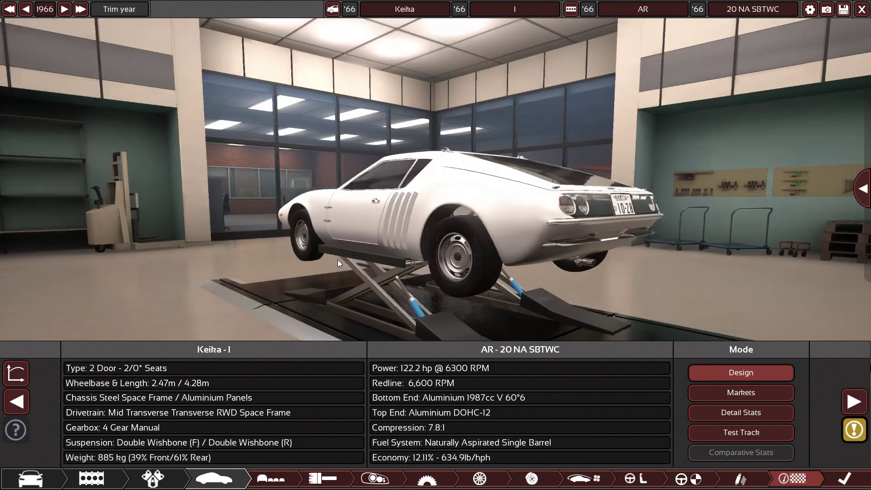
{"action": "left_click_drag", "start_coordinate": [488, 255], "coordinate": [151, 274]}
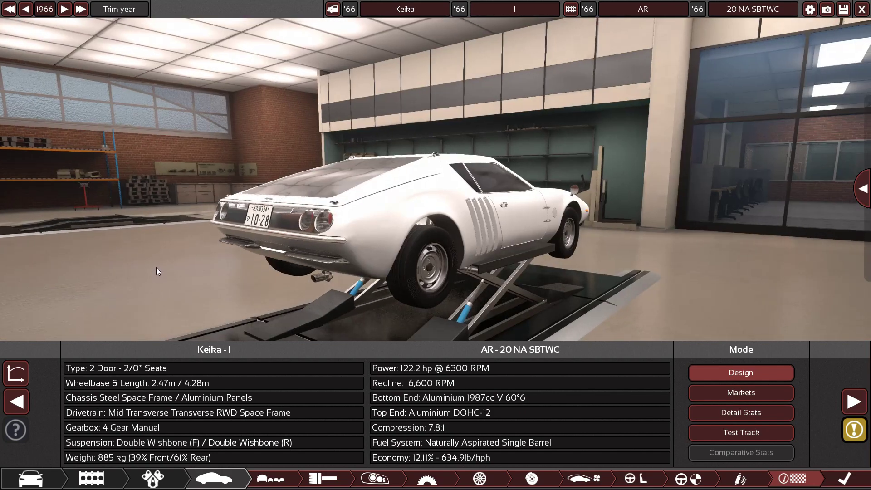
{"action": "left_click_drag", "start_coordinate": [159, 271], "coordinate": [286, 247]}
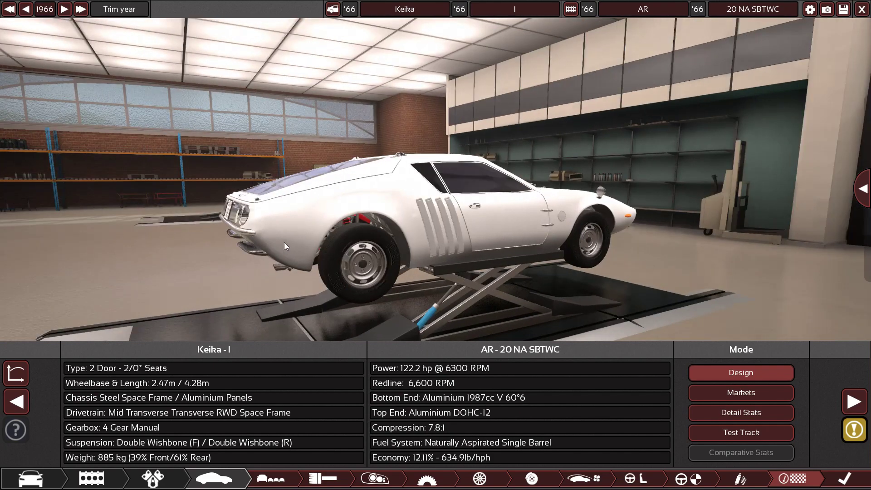
{"action": "left_click_drag", "start_coordinate": [458, 210], "coordinate": [664, 225]}
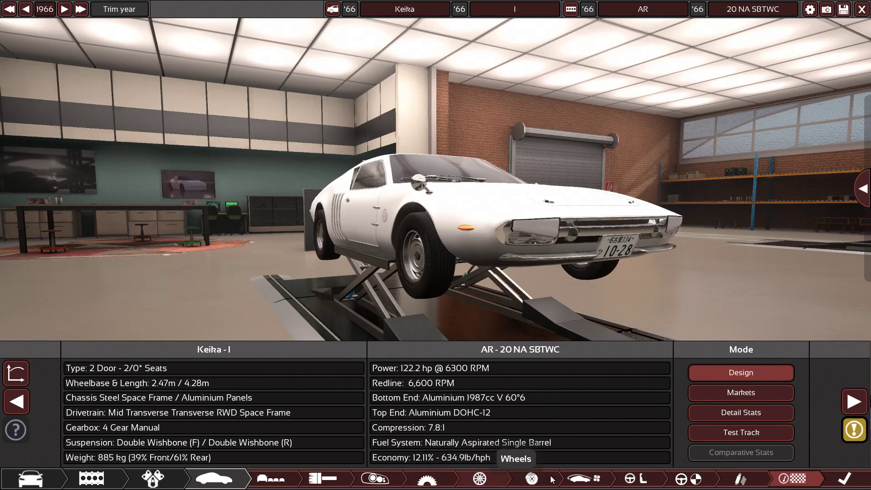
Step: Look through the car's wheel and interior settings, and return to the design overview
{"action": "left_click", "coordinate": [490, 479]}
{"action": "left_click", "coordinate": [379, 483]}
{"action": "left_click", "coordinate": [493, 484]}
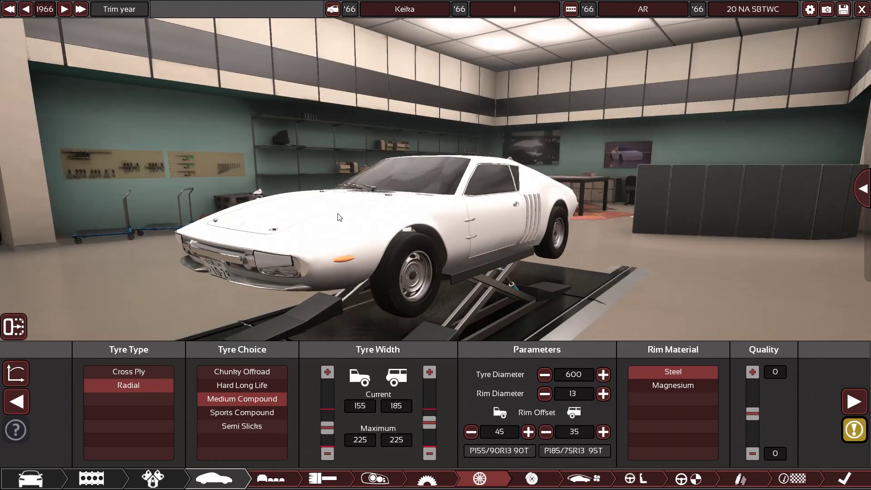
{"action": "key", "text": "Right"}
{"action": "key", "text": "Right"}
{"action": "key", "text": "Right"}
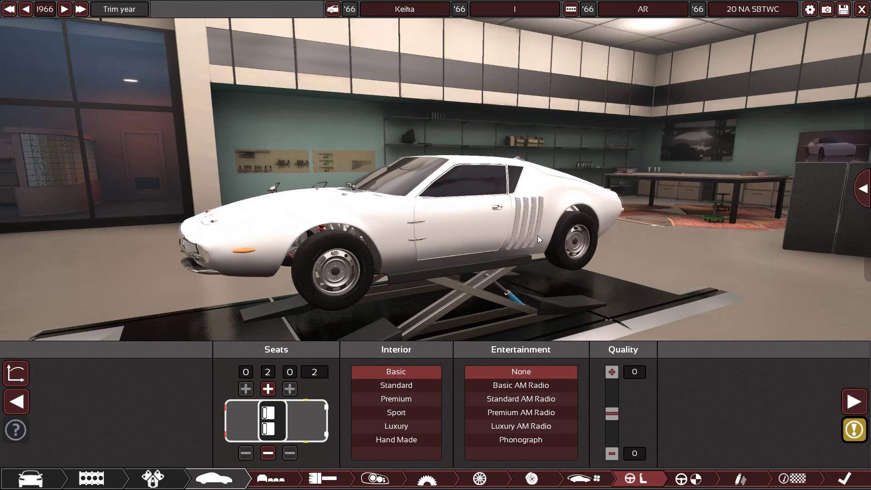
{"action": "left_click_drag", "start_coordinate": [537, 235], "coordinate": [268, 306]}
{"action": "left_click_drag", "start_coordinate": [536, 261], "coordinate": [463, 250]}
{"action": "key", "text": "Right"}
{"action": "key", "text": "Right"}
{"action": "key", "text": "Right"}
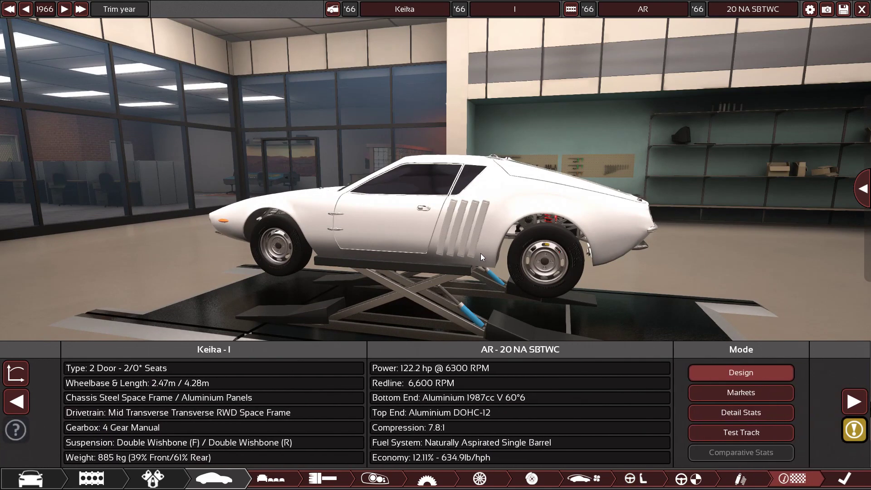
Step: Review the car's side profile from the overview, and inspect the wheels and tyres with the wheel settings open
{"action": "left_click_drag", "start_coordinate": [481, 254], "coordinate": [547, 256]}
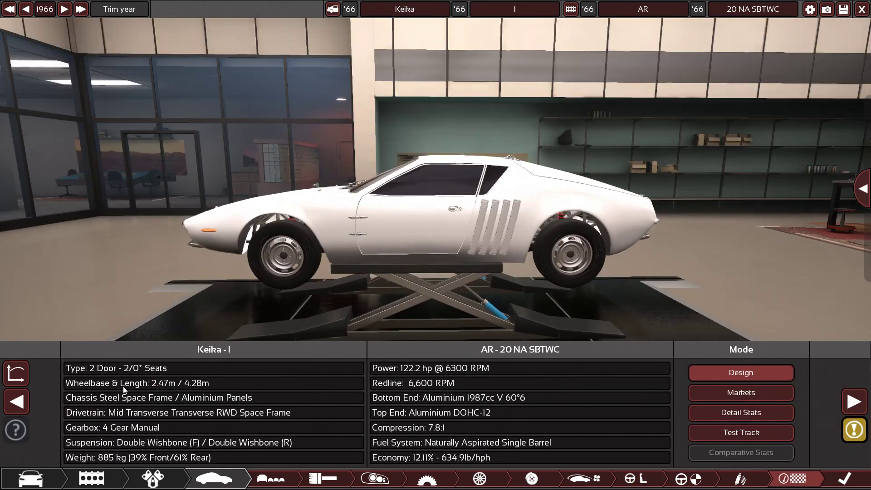
{"action": "left_click_drag", "start_coordinate": [427, 289], "coordinate": [200, 272]}
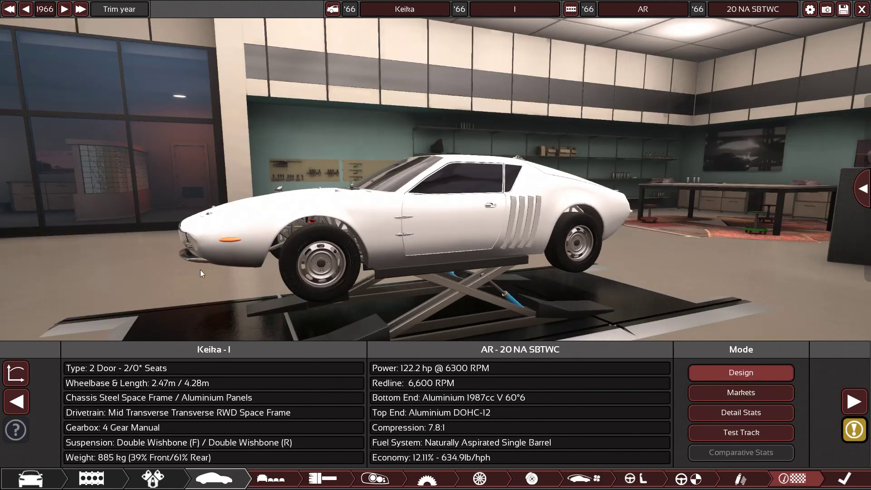
{"action": "left_click_drag", "start_coordinate": [349, 251], "coordinate": [421, 259]}
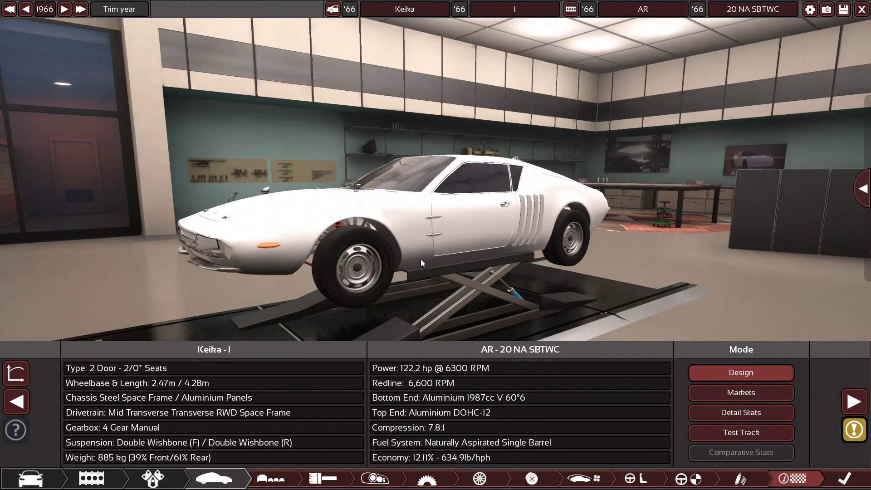
{"action": "left_click_drag", "start_coordinate": [318, 260], "coordinate": [453, 261]}
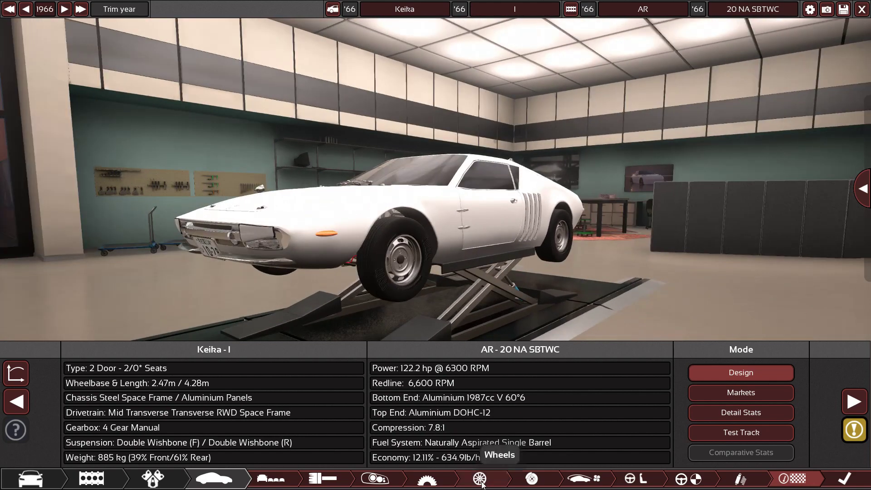
{"action": "left_click", "coordinate": [480, 479]}
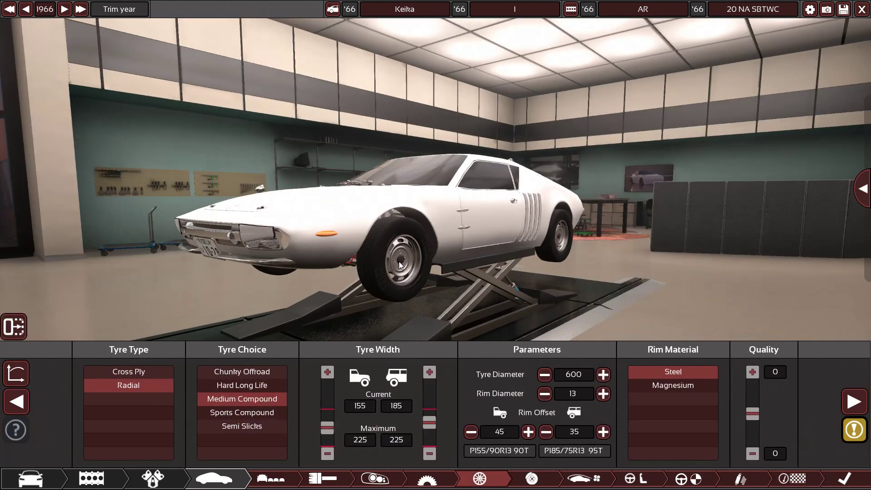
{"action": "left_click_drag", "start_coordinate": [399, 262], "coordinate": [308, 254]}
{"action": "scroll", "coordinate": [416, 261], "scroll_direction": "up", "scroll_amount": 3}
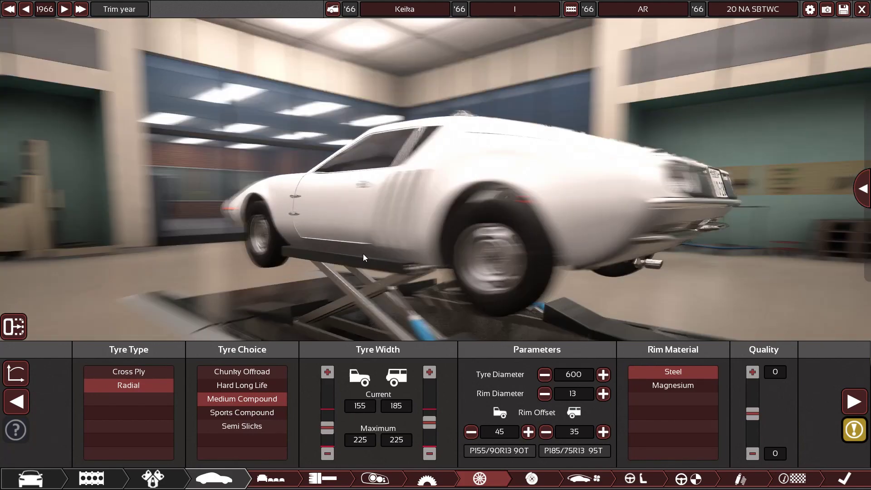
{"action": "left_click_drag", "start_coordinate": [363, 257], "coordinate": [765, 235]}
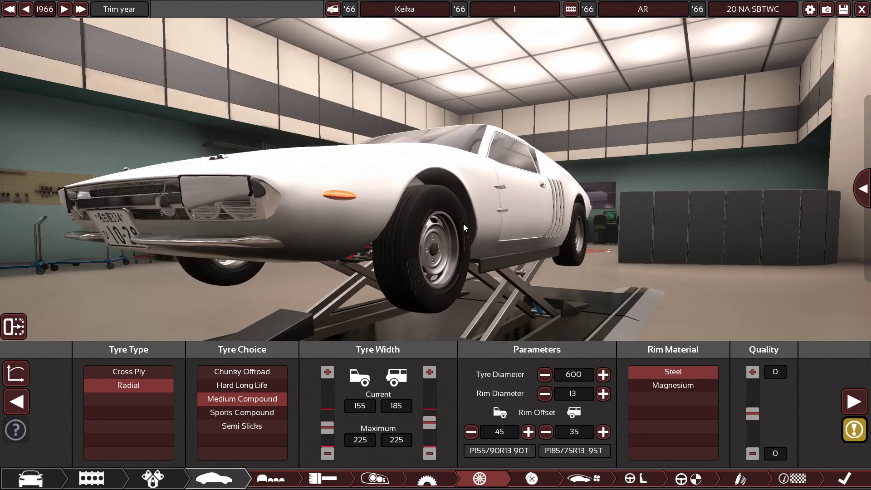
{"action": "left_click_drag", "start_coordinate": [463, 224], "coordinate": [361, 279]}
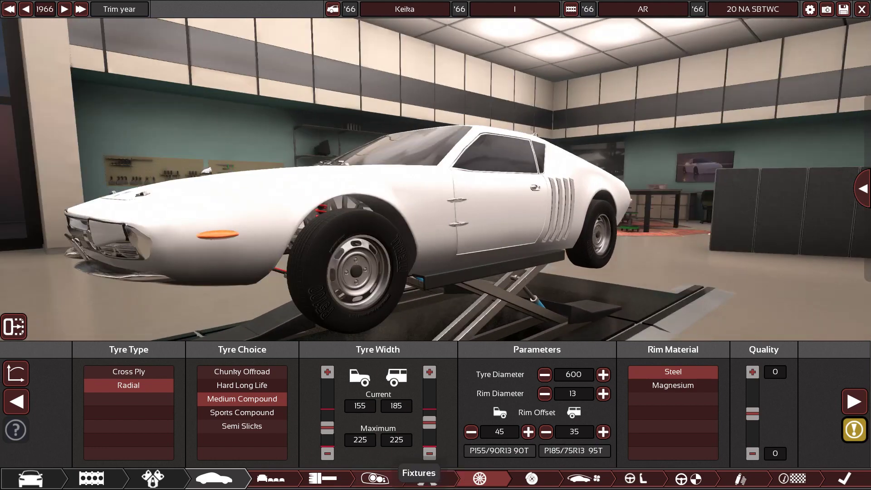
Step: Open the fixtures editor and examine the car's nose, side profile and hood alongside the Mucho Derg fixture variants
{"action": "left_click", "coordinate": [390, 479]}
{"action": "left_click_drag", "start_coordinate": [202, 271], "coordinate": [502, 252]}
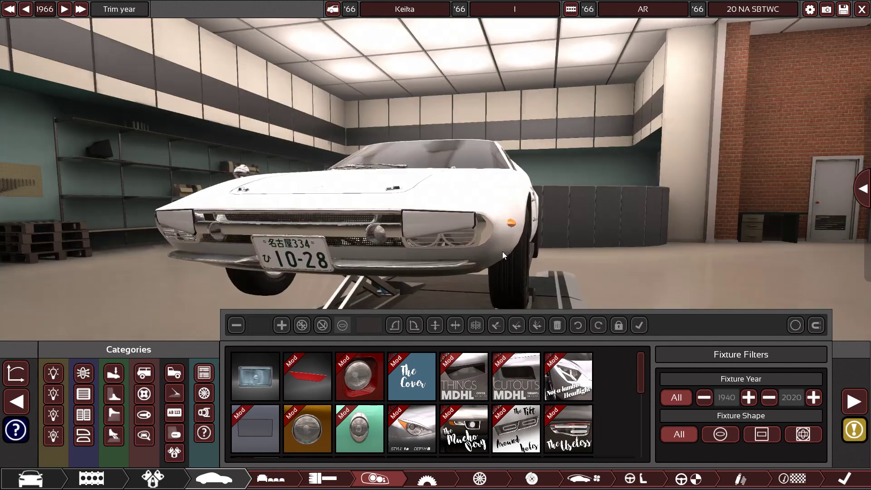
{"action": "left_click_drag", "start_coordinate": [403, 256], "coordinate": [207, 285]}
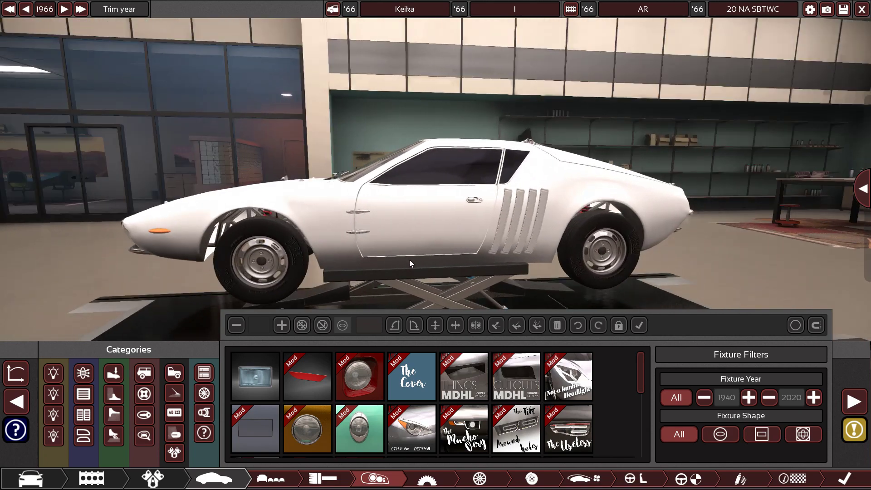
{"action": "left_click_drag", "start_coordinate": [411, 263], "coordinate": [447, 270]}
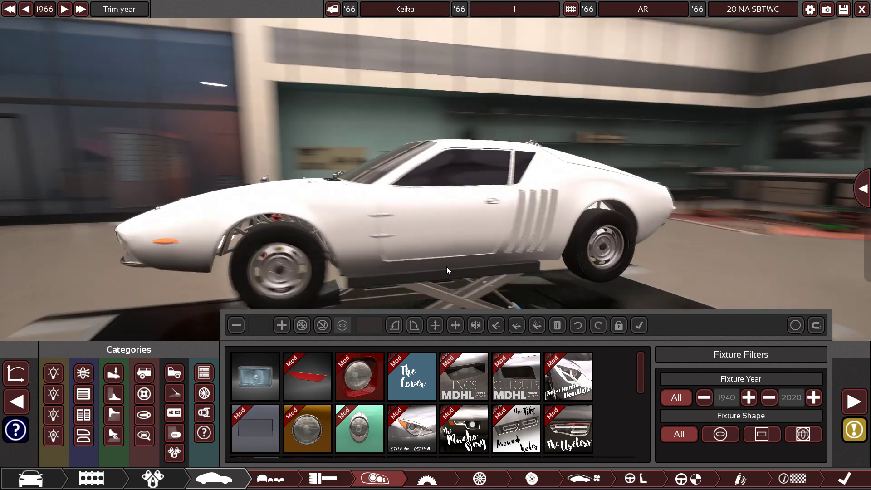
{"action": "left_click_drag", "start_coordinate": [314, 241], "coordinate": [465, 257]}
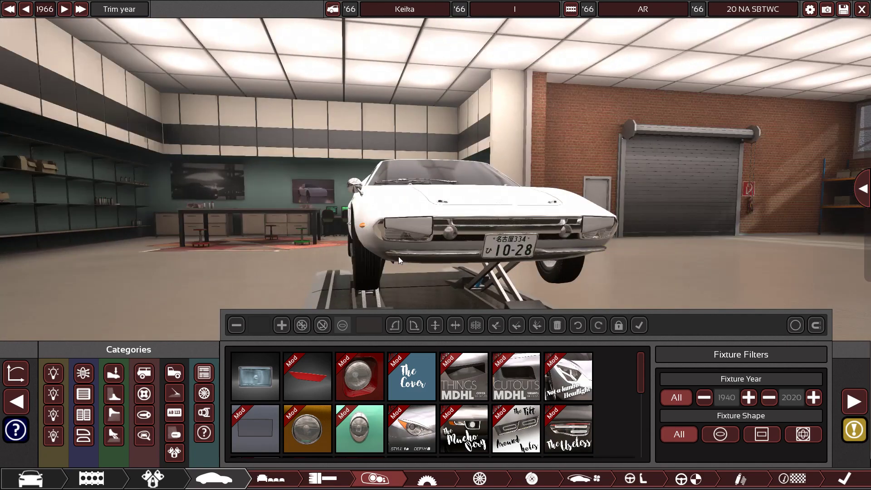
{"action": "left_click_drag", "start_coordinate": [399, 257], "coordinate": [450, 226]}
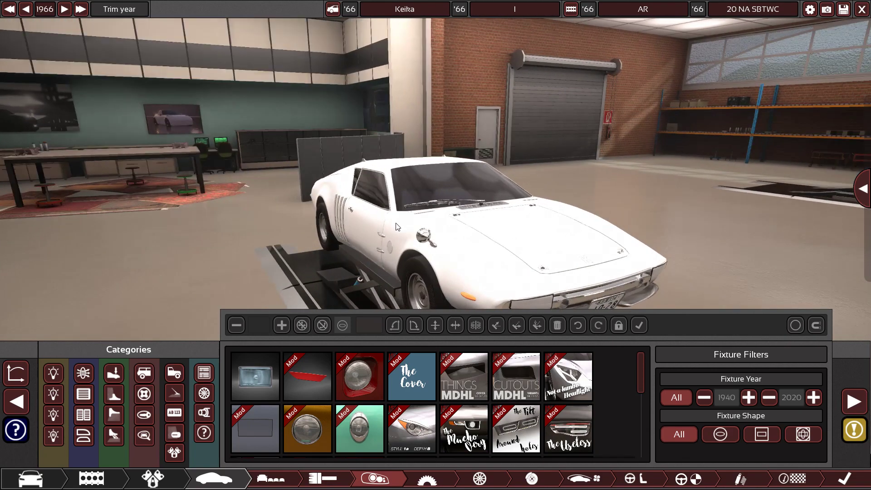
{"action": "left_click_drag", "start_coordinate": [396, 224], "coordinate": [405, 211]}
{"action": "left_click_drag", "start_coordinate": [390, 248], "coordinate": [410, 268]}
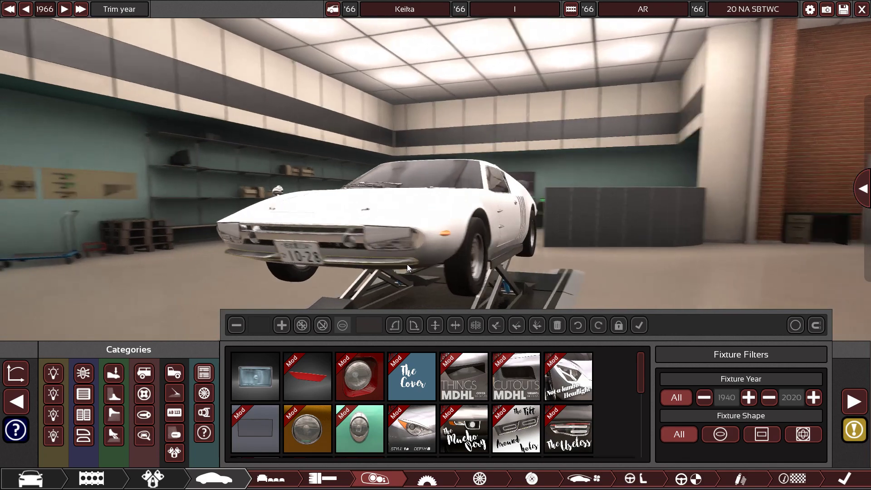
{"action": "left_click_drag", "start_coordinate": [316, 240], "coordinate": [376, 241]}
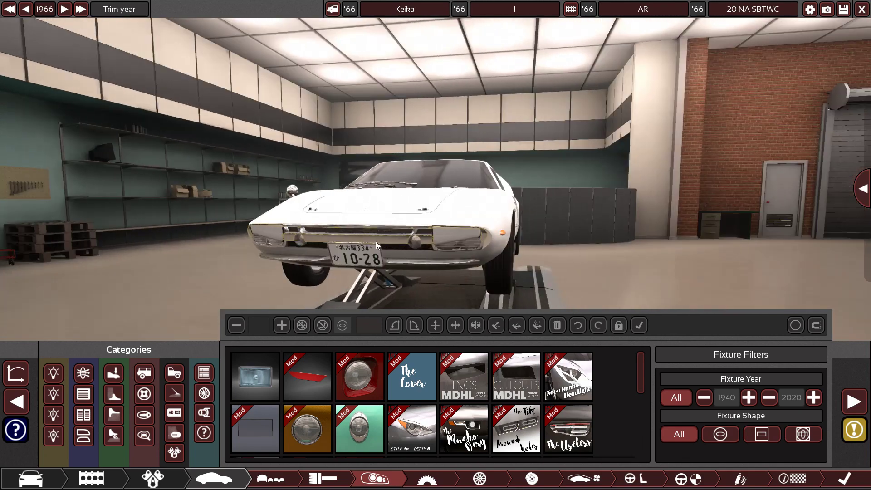
{"action": "left_click", "coordinate": [483, 441]}
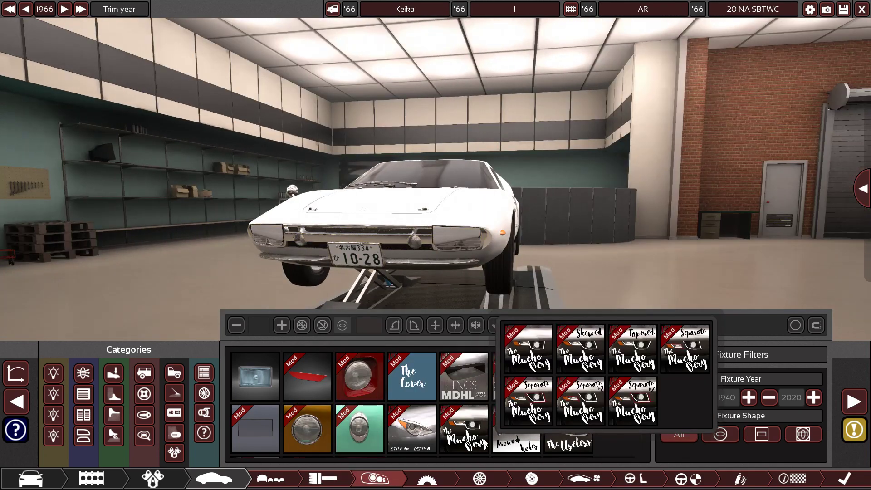
{"action": "left_click_drag", "start_coordinate": [472, 250], "coordinate": [440, 242]}
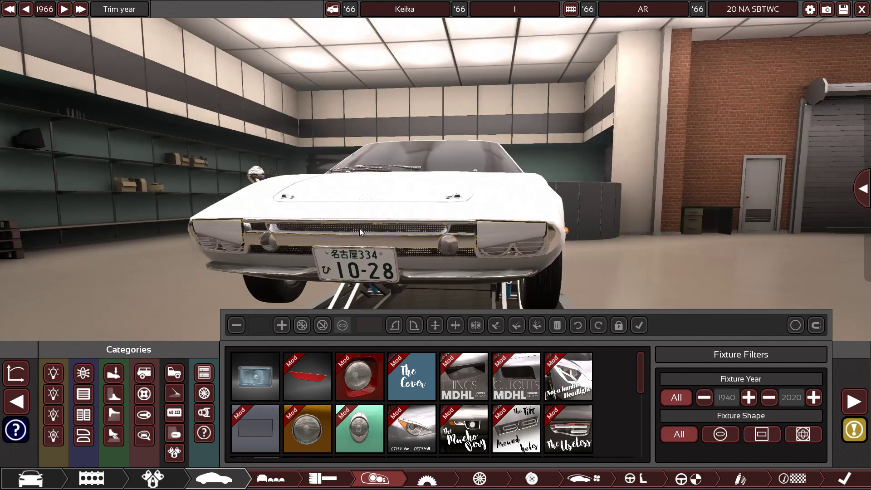
Step: Inspect the chrome trim strip above the front grille and the small trim piece at the headlight's lower inner corner
{"action": "left_click", "coordinate": [363, 225]}
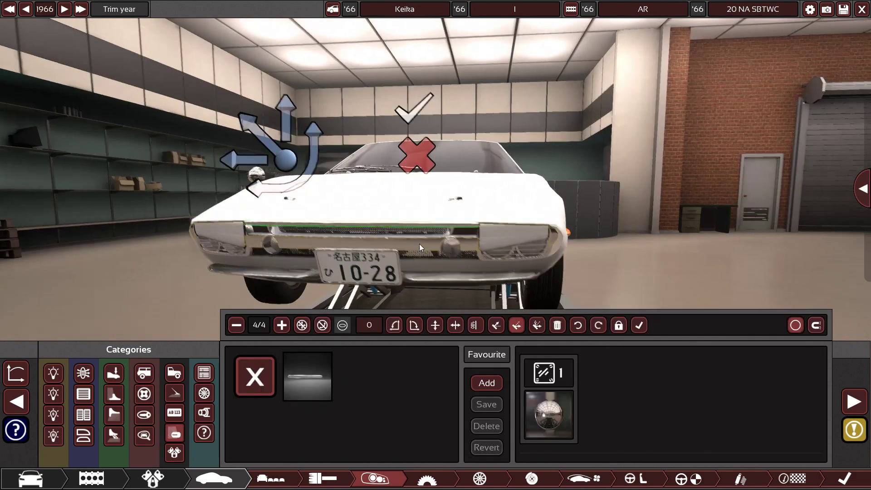
{"action": "left_click_drag", "start_coordinate": [420, 244], "coordinate": [442, 204]}
{"action": "scroll", "coordinate": [460, 255], "scroll_direction": "up", "scroll_amount": 3}
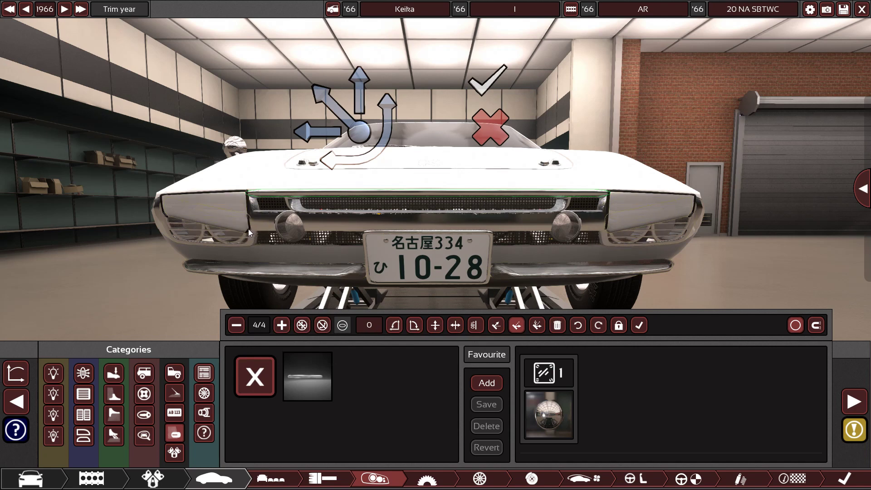
{"action": "left_click", "coordinate": [252, 233]}
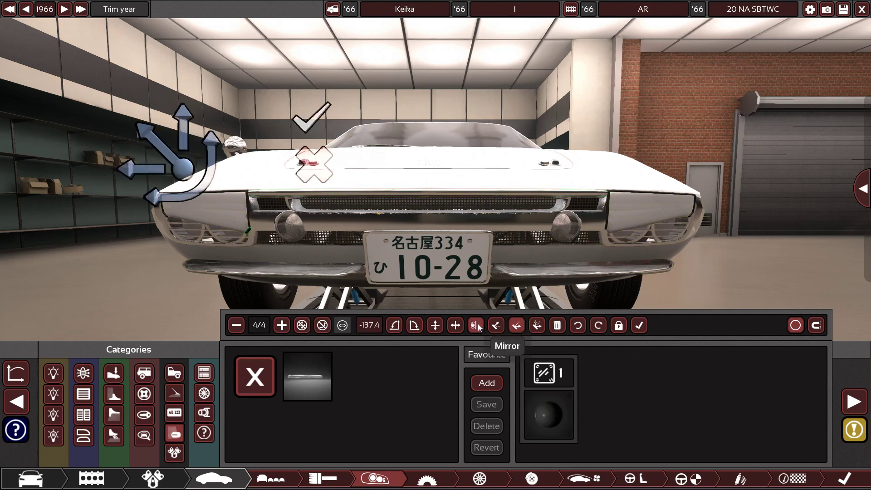
{"action": "left_click", "coordinate": [326, 119]}
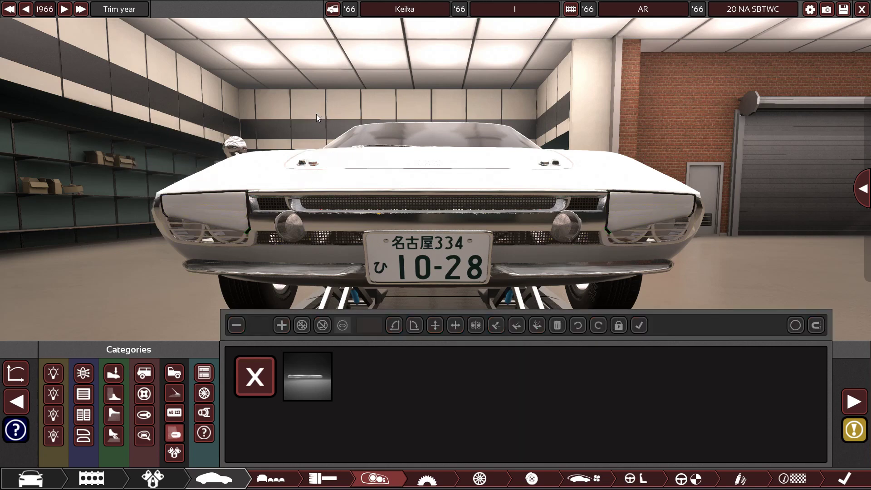
Step: Inspect the front bumper trim and the inner round headlight as separate fixtures
{"action": "left_click_drag", "start_coordinate": [328, 146], "coordinate": [380, 239]}
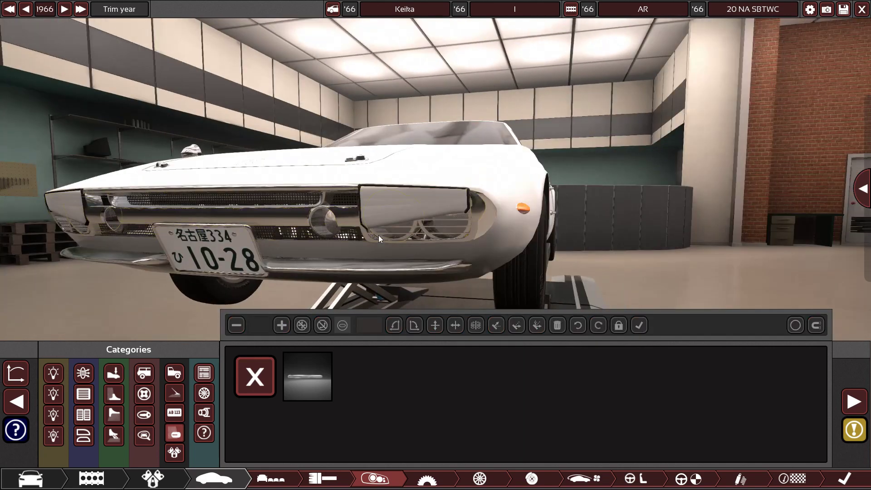
{"action": "left_click", "coordinate": [327, 267]}
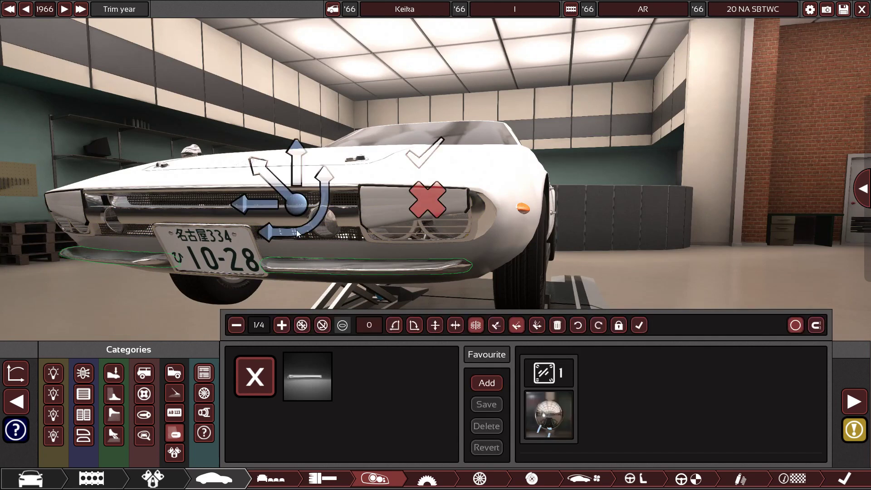
{"action": "left_click", "coordinate": [399, 234]}
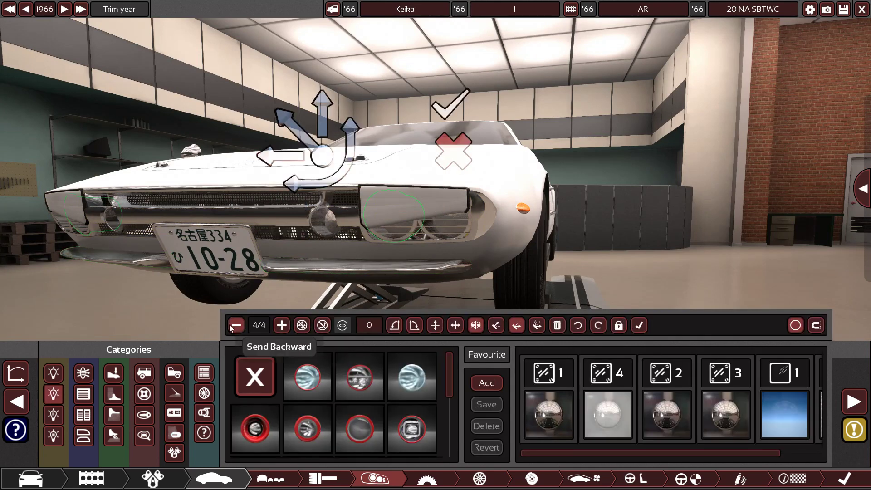
Step: Send the slatted headlight grille back to layer 1, bring it forward to layer 4, and accept the fixture
{"action": "left_click", "coordinate": [431, 246]}
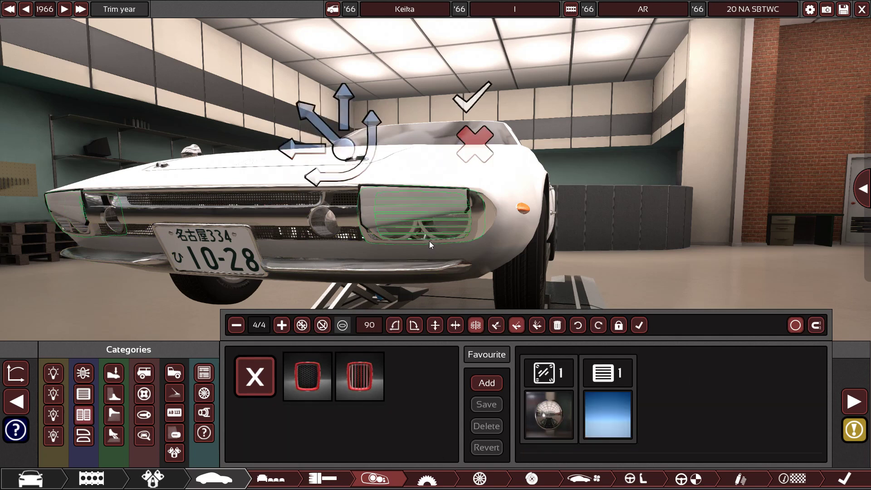
{"action": "left_click", "coordinate": [237, 325]}
{"action": "left_click", "coordinate": [236, 324]}
{"action": "left_click", "coordinate": [238, 324]}
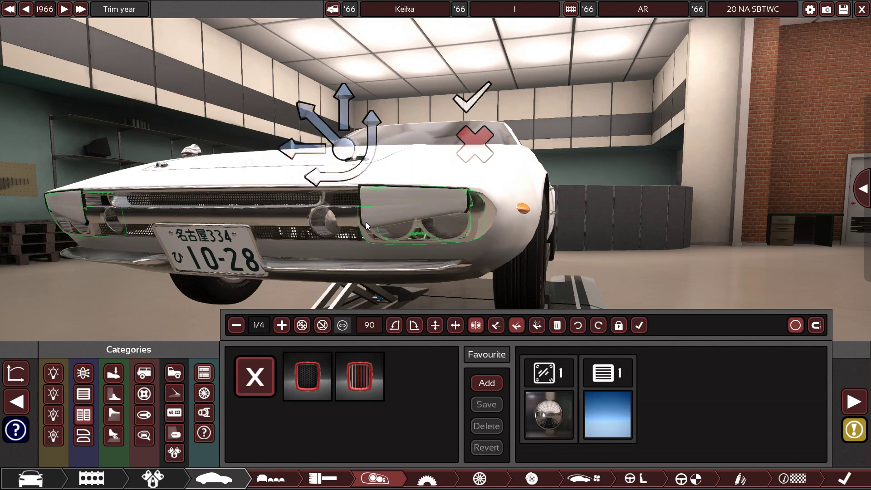
{"action": "left_click", "coordinate": [282, 325]}
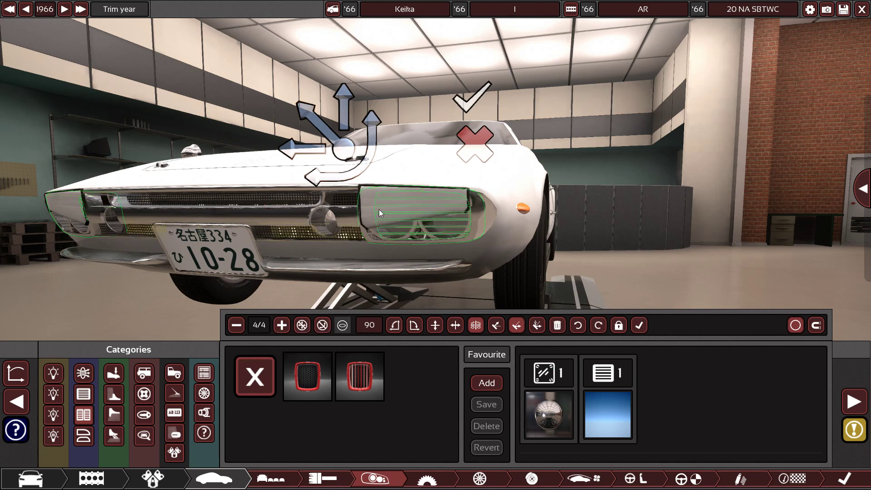
{"action": "left_click", "coordinate": [463, 111]}
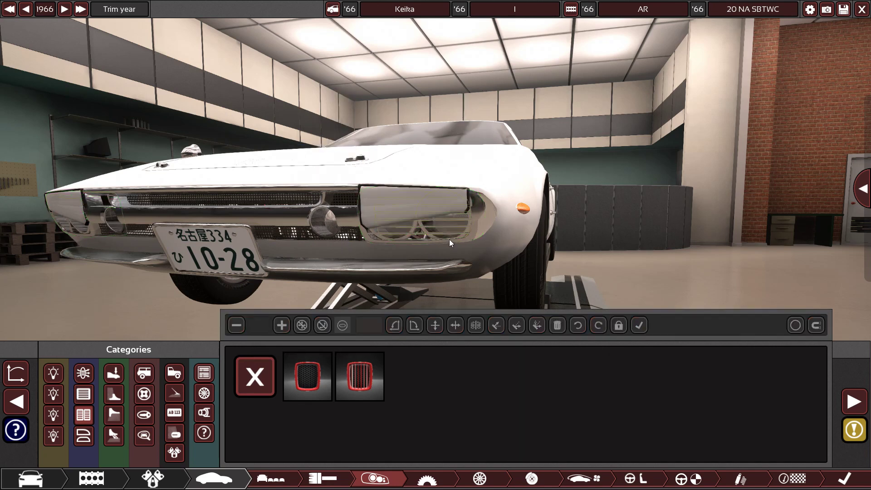
Step: Send the outer round headlight back to layer 3, bring it forward to layer 4, and accept it
{"action": "left_click", "coordinate": [450, 234]}
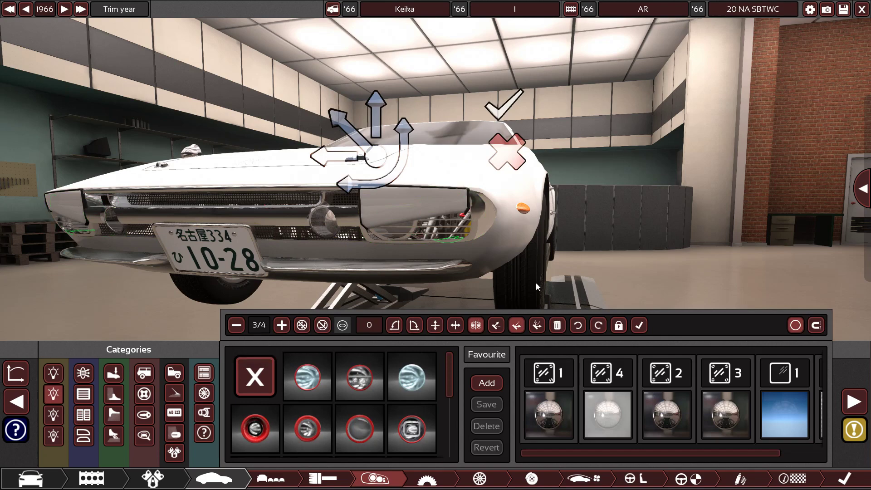
{"action": "left_click", "coordinate": [282, 325]}
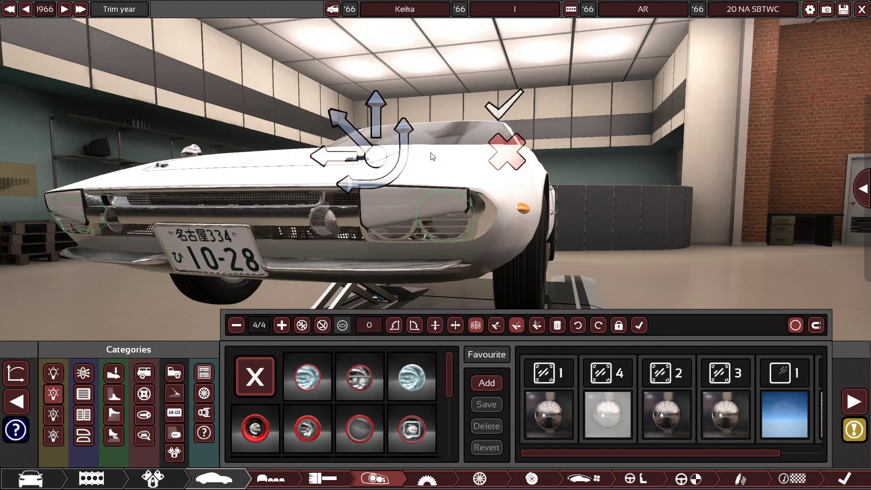
{"action": "left_click", "coordinate": [507, 113]}
Step: Examine the car's side profile, front end and rear from several angles
{"action": "left_click_drag", "start_coordinate": [454, 182], "coordinate": [257, 249]}
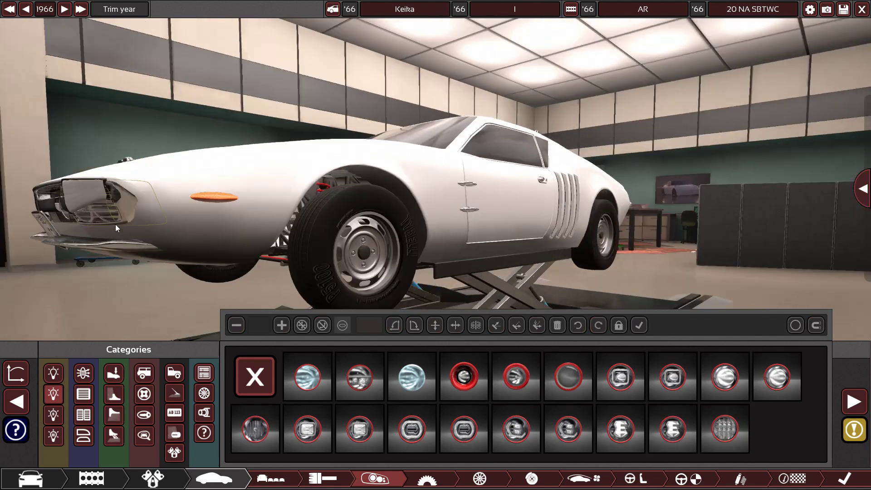
{"action": "left_click_drag", "start_coordinate": [113, 219], "coordinate": [397, 201]}
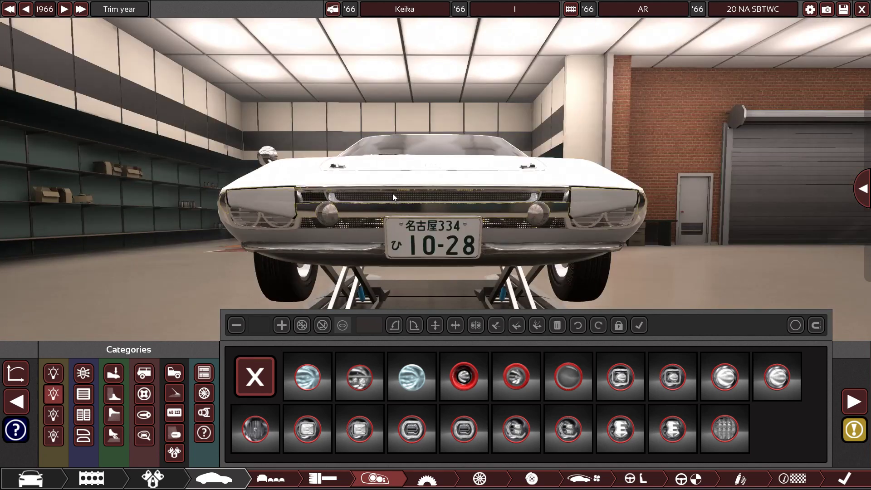
{"action": "left_click_drag", "start_coordinate": [393, 193], "coordinate": [272, 198]}
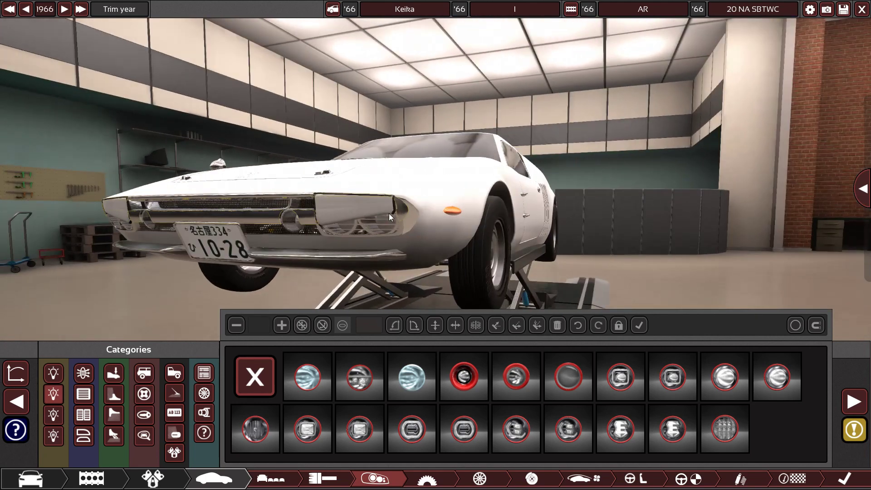
{"action": "left_click_drag", "start_coordinate": [389, 213], "coordinate": [373, 225]}
{"action": "scroll", "coordinate": [490, 230], "scroll_direction": "up", "scroll_amount": 3}
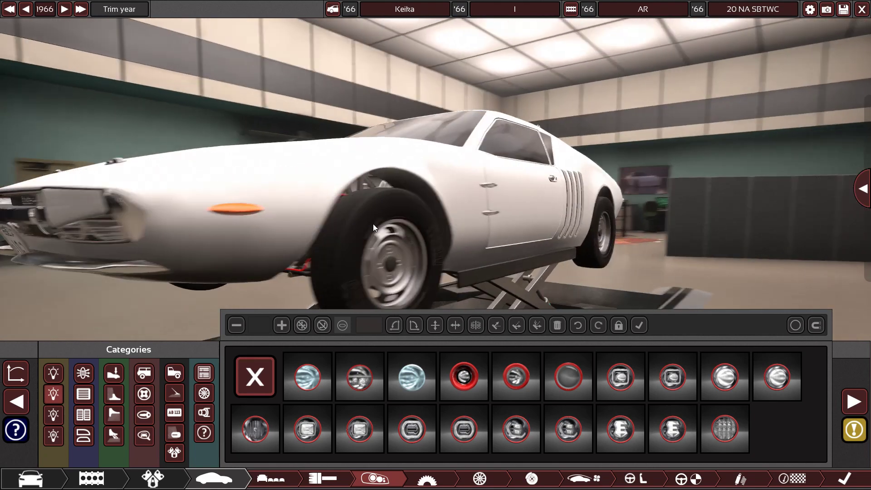
{"action": "scroll", "coordinate": [373, 224], "scroll_direction": "down", "scroll_amount": 3}
{"action": "left_click_drag", "start_coordinate": [563, 220], "coordinate": [429, 225]}
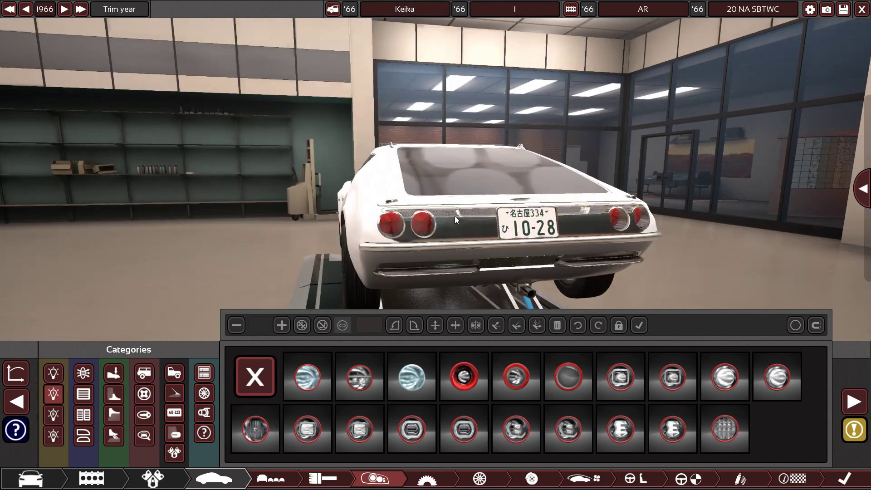
{"action": "left_click_drag", "start_coordinate": [455, 216], "coordinate": [467, 199]}
{"action": "scroll", "coordinate": [425, 233], "scroll_direction": "up", "scroll_amount": 2}
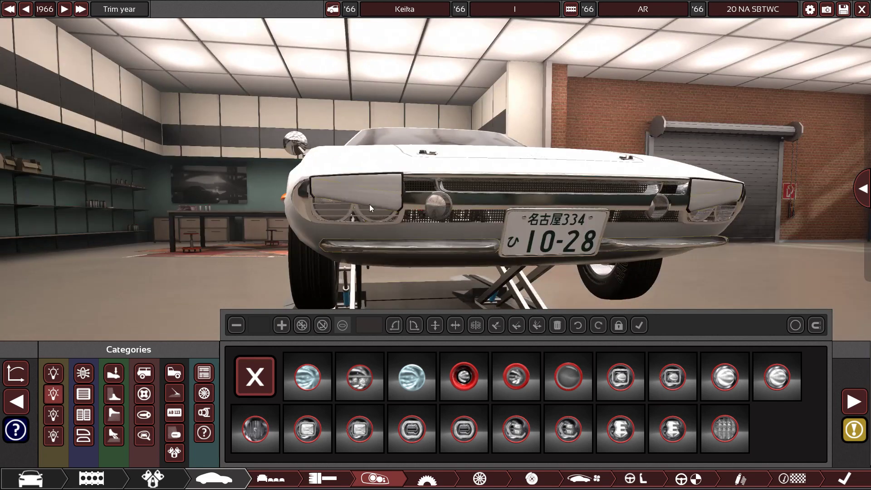
Step: Inspect the flip, mirror and alignment options of the chrome trim spanning the front grille, and accept the fixture
{"action": "left_click", "coordinate": [469, 188]}
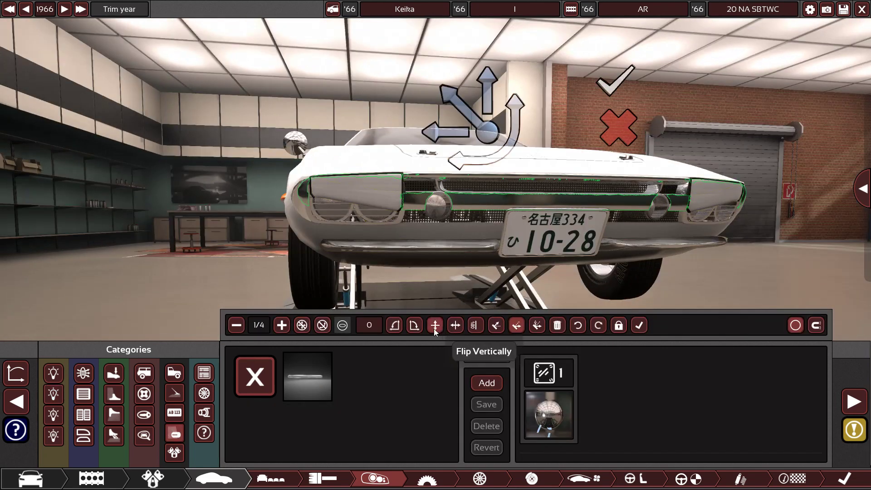
{"action": "left_click", "coordinate": [509, 325]}
{"action": "left_click_drag", "start_coordinate": [493, 303], "coordinate": [429, 280]}
{"action": "left_click", "coordinate": [447, 108]}
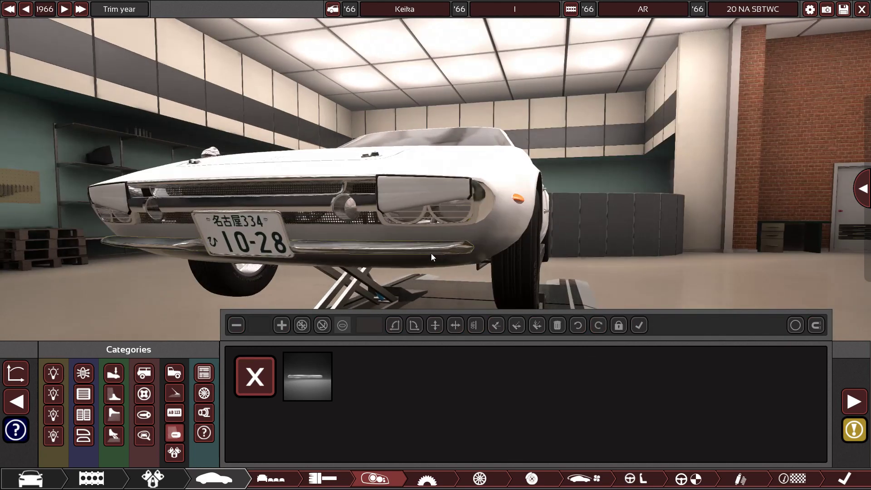
Step: Try the first alignment mode on the front bumper pieces, and restore their original alignment
{"action": "left_click", "coordinate": [432, 253]}
{"action": "left_click_drag", "start_coordinate": [473, 281], "coordinate": [485, 287]}
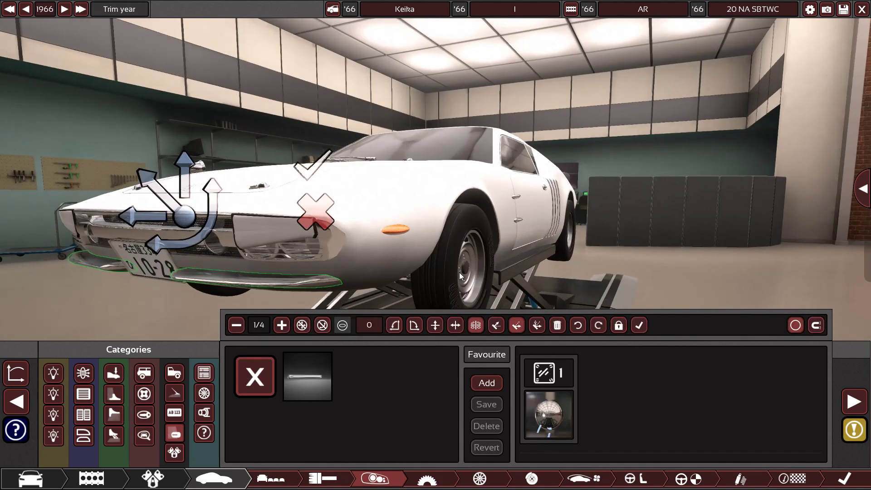
{"action": "left_click", "coordinate": [497, 326]}
{"action": "left_click_drag", "start_coordinate": [355, 291], "coordinate": [485, 259]}
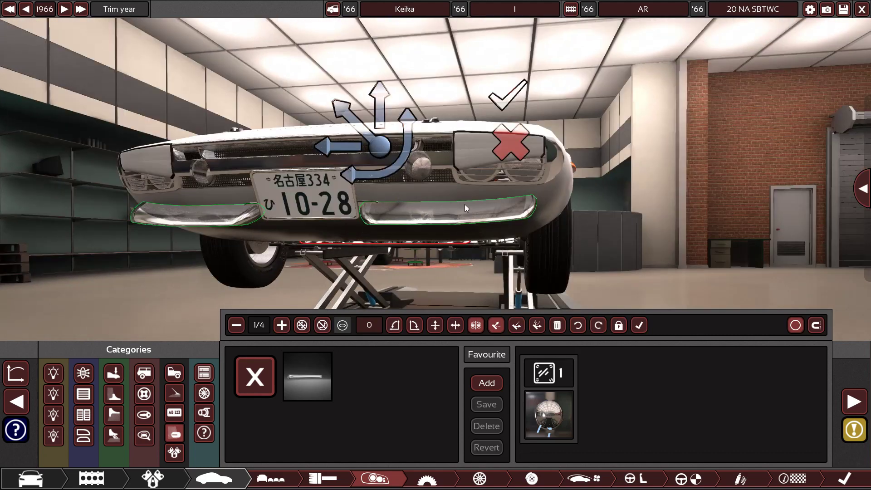
{"action": "left_click_drag", "start_coordinate": [466, 204], "coordinate": [266, 219]}
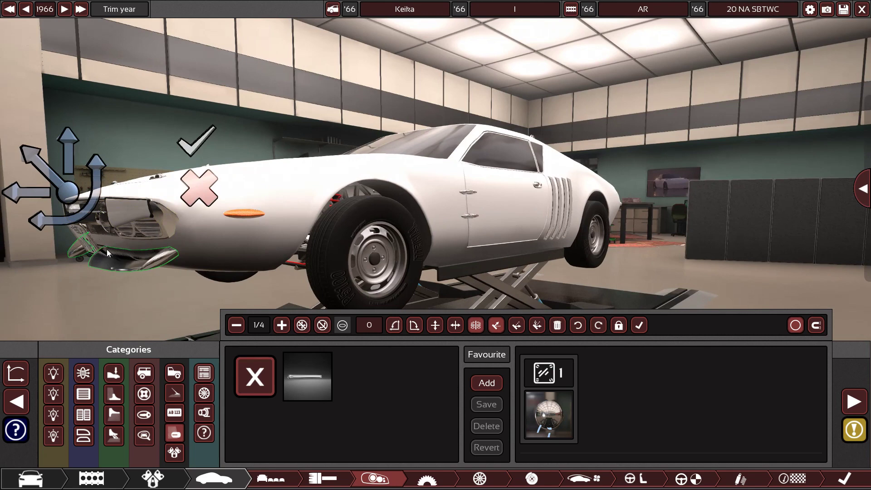
{"action": "left_click", "coordinate": [517, 324]}
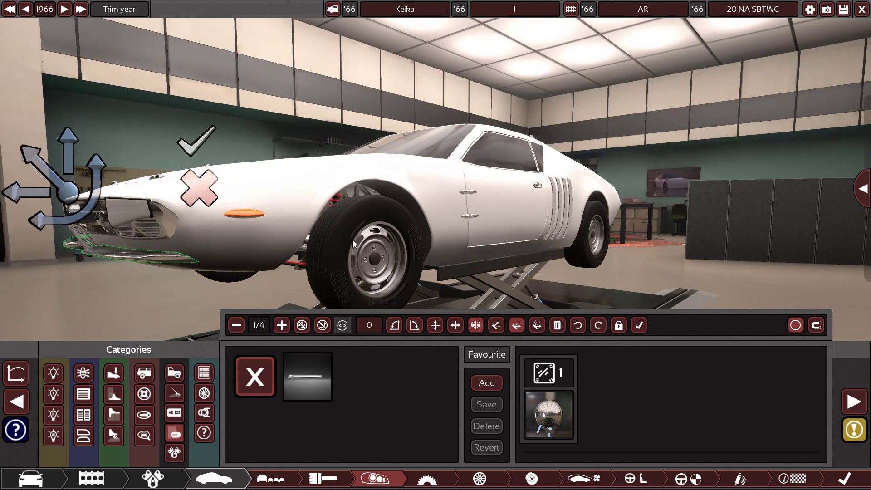
Step: Compare the front bumper's alignment modes, including Align to Horizon, restore the original mode, and accept the fixture
{"action": "left_click_drag", "start_coordinate": [353, 241], "coordinate": [500, 232]}
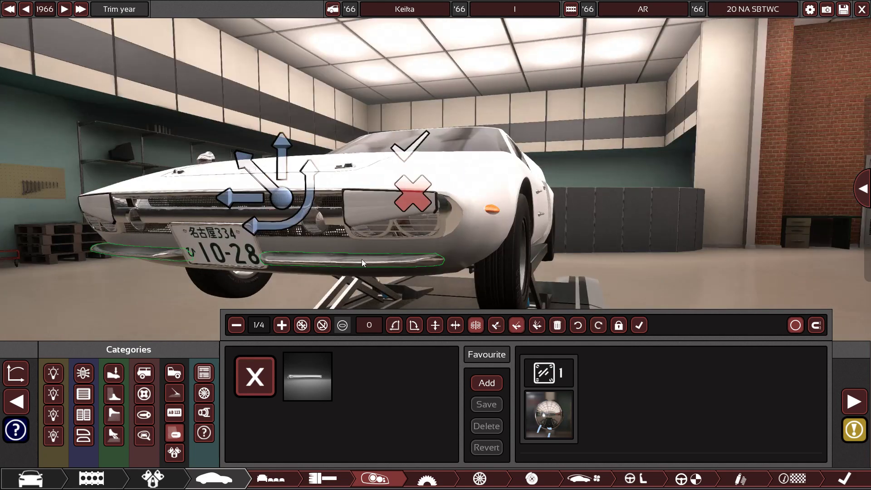
{"action": "left_click_drag", "start_coordinate": [361, 259], "coordinate": [113, 247]}
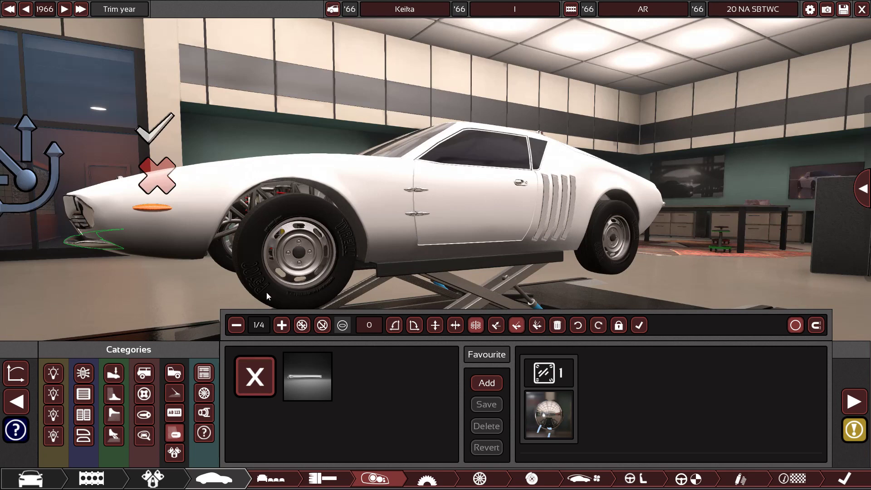
{"action": "left_click_drag", "start_coordinate": [266, 291], "coordinate": [464, 260]}
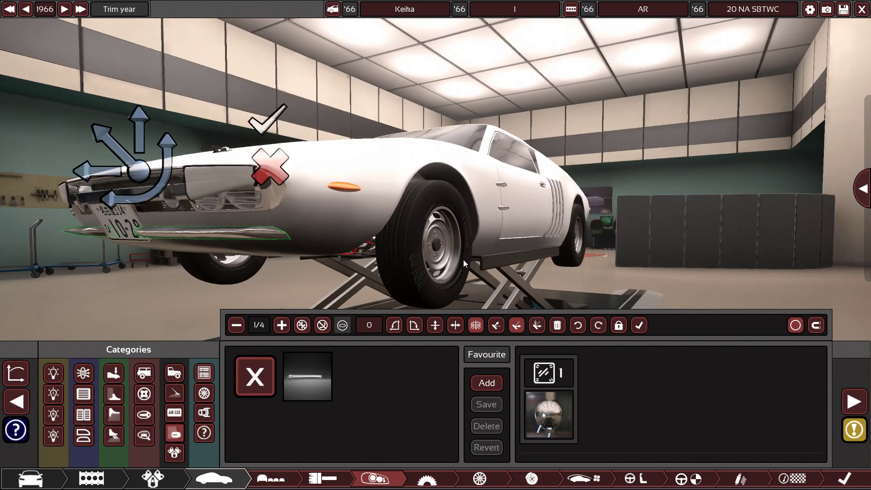
{"action": "left_click", "coordinate": [496, 325]}
{"action": "left_click", "coordinate": [525, 327]}
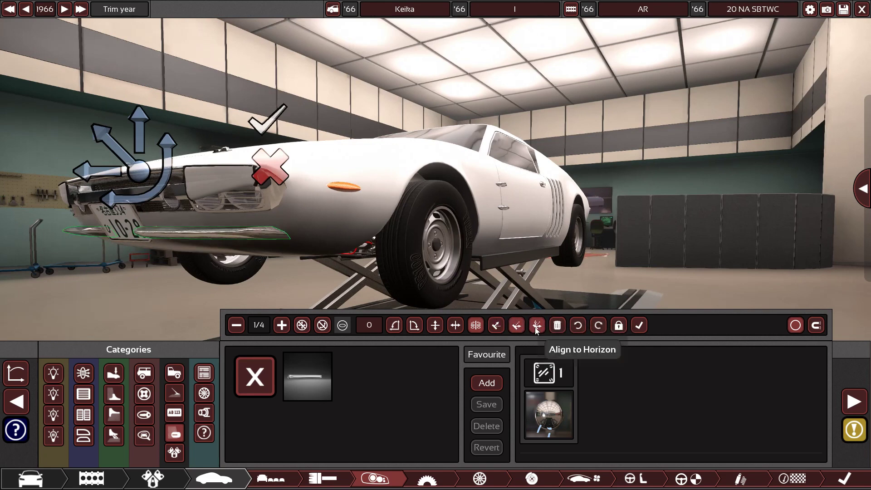
{"action": "left_click", "coordinate": [492, 327]}
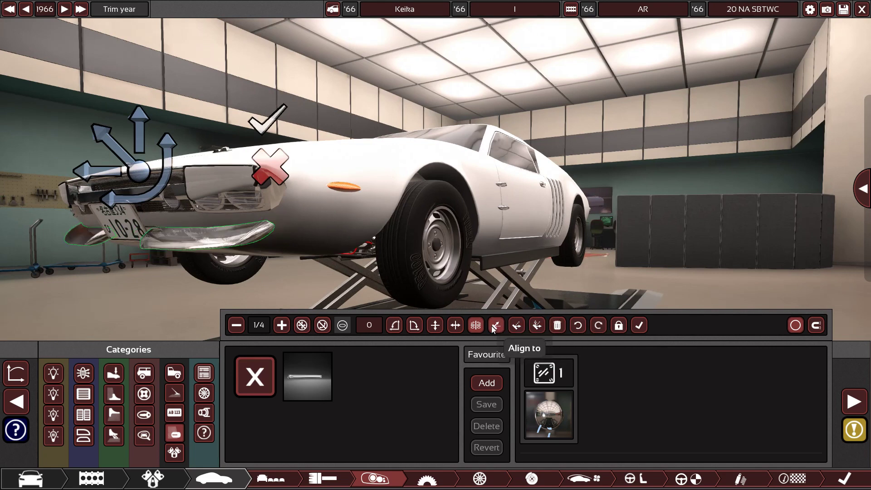
{"action": "left_click", "coordinate": [519, 327]}
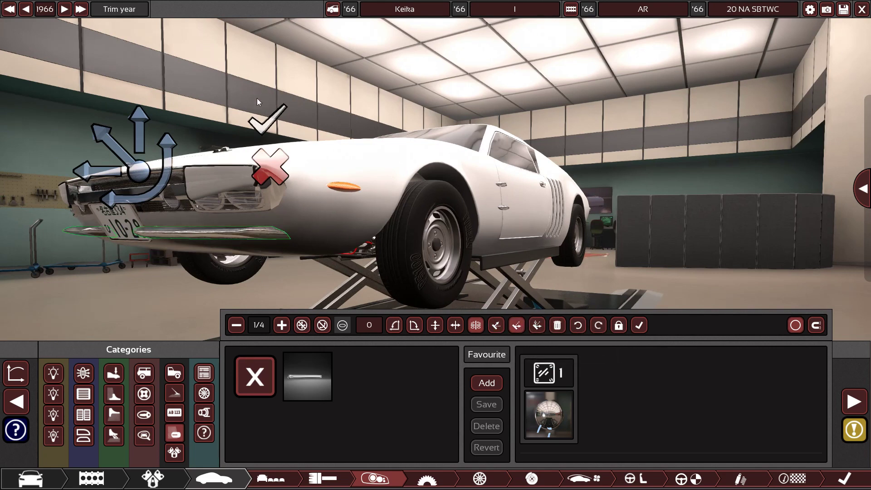
{"action": "left_click", "coordinate": [270, 119]}
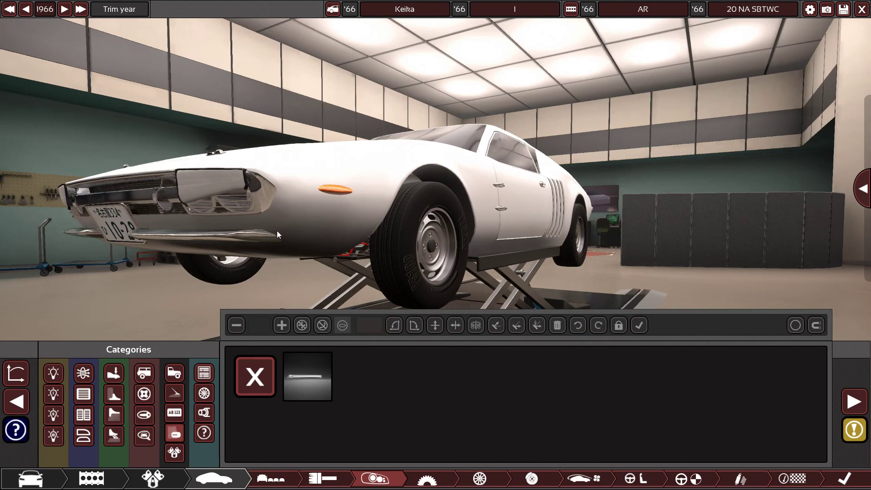
Step: Inspect the front bumper's Lock / Unlock option and the upper white headlight cover, and accept both fixtures
{"action": "left_click", "coordinate": [276, 236]}
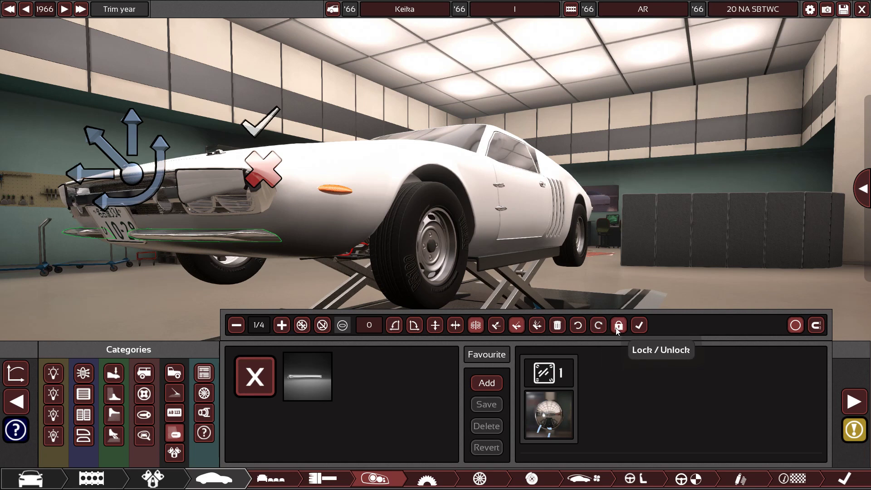
{"action": "left_click_drag", "start_coordinate": [273, 257], "coordinate": [375, 232]}
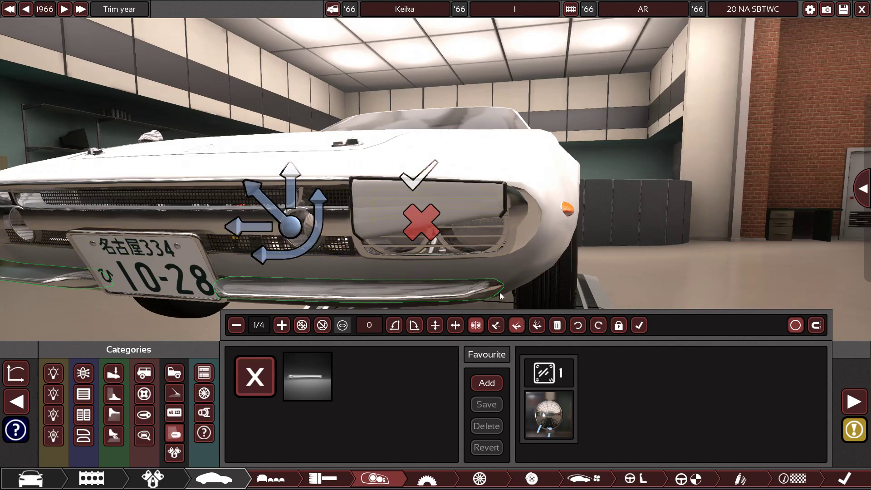
{"action": "left_click", "coordinate": [414, 180]}
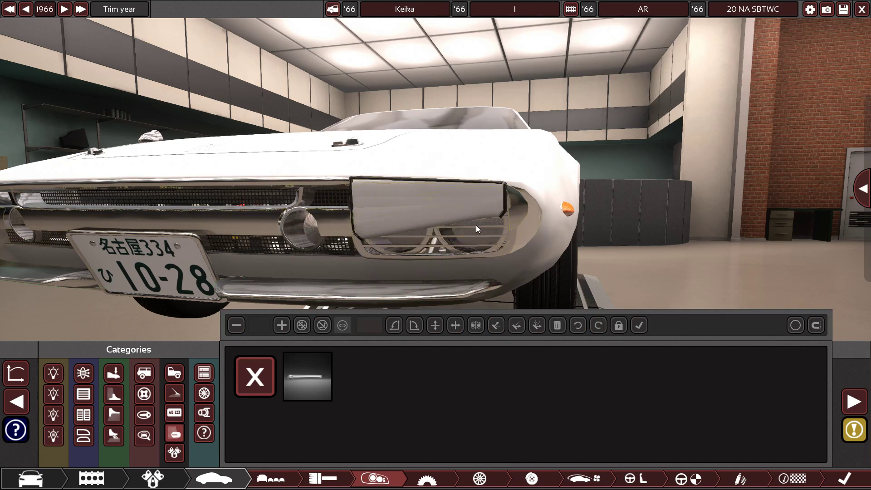
{"action": "left_click", "coordinate": [458, 204]}
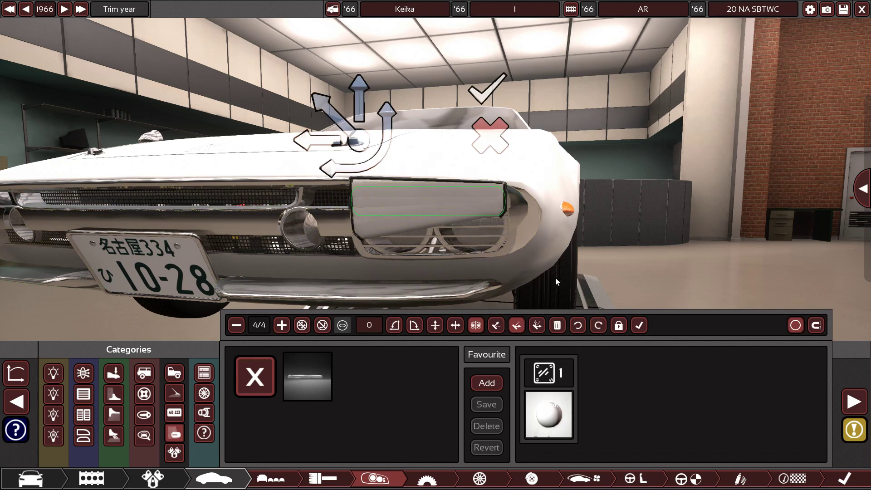
{"action": "left_click", "coordinate": [640, 323]}
Step: Select the angled lower piece of the white headlight cover, and switch fixture highlighting off and back on
{"action": "left_click", "coordinate": [469, 204]}
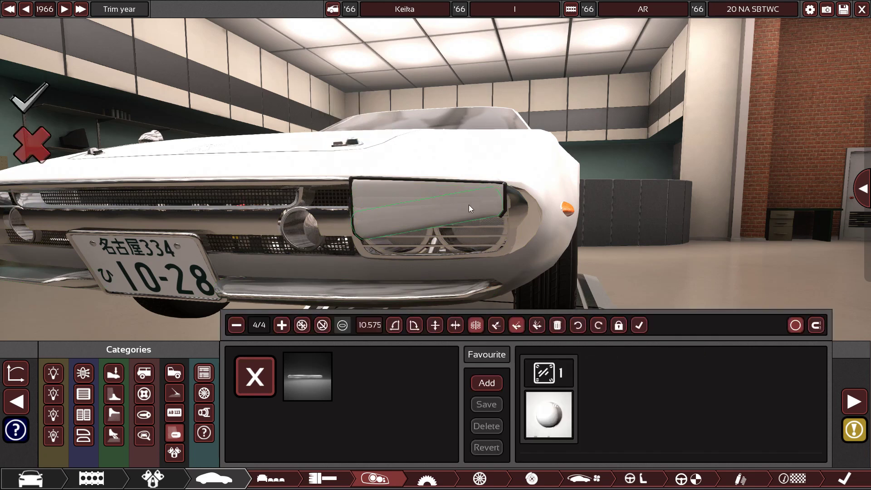
{"action": "left_click", "coordinate": [799, 326]}
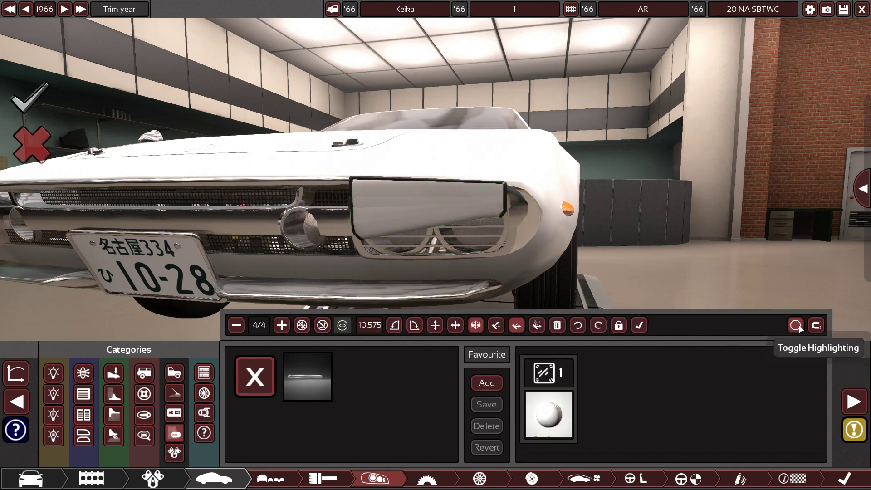
{"action": "left_click", "coordinate": [799, 326]}
{"action": "left_click", "coordinate": [799, 326]}
{"action": "left_click", "coordinate": [799, 326]}
Step: Examine the headlight cover and the round lamp in the front grille up close
{"action": "left_click_drag", "start_coordinate": [480, 258], "coordinate": [518, 246]}
{"action": "scroll", "coordinate": [512, 258], "scroll_direction": "up", "scroll_amount": 2}
{"action": "left_click_drag", "start_coordinate": [376, 240], "coordinate": [445, 218]}
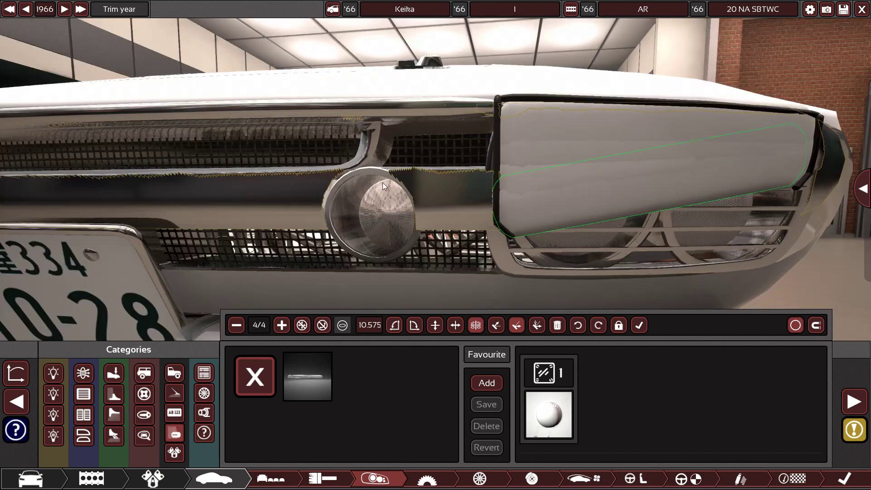
Step: Select the round lamp in the front grille, switch fixture highlighting off, and examine the lamp and surrounding grille up close
{"action": "left_click", "coordinate": [375, 174]}
{"action": "left_click", "coordinate": [396, 241]}
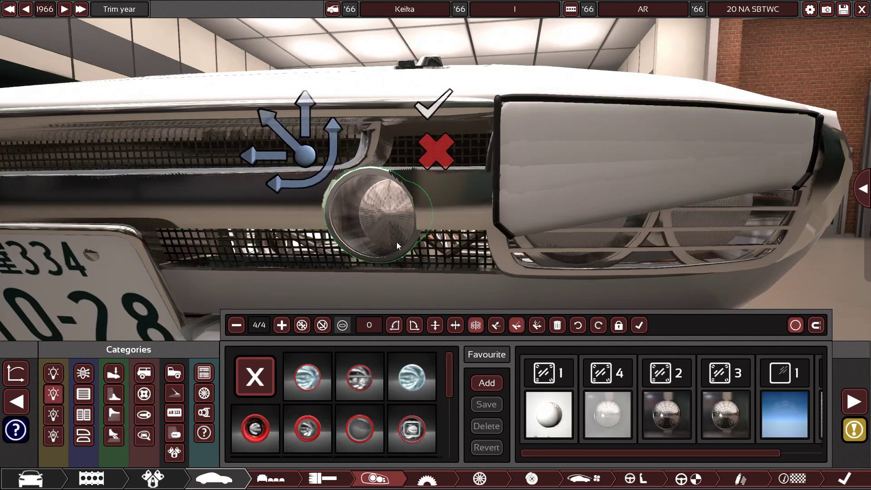
{"action": "mouse_move", "coordinate": [399, 214]}
{"action": "left_mouse_down"}
{"action": "mouse_move", "coordinate": [401, 230]}
{"action": "mouse_move", "coordinate": [404, 216]}
{"action": "left_mouse_up"}
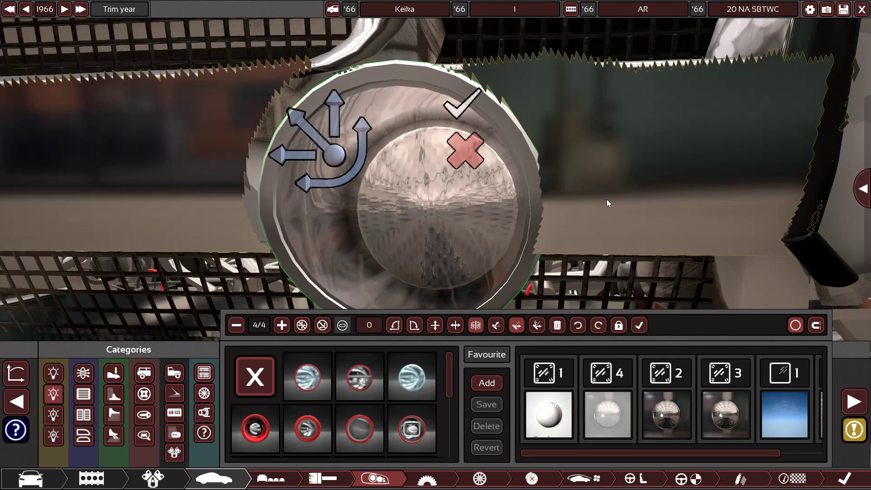
{"action": "left_click", "coordinate": [792, 319]}
{"action": "left_click_drag", "start_coordinate": [607, 220], "coordinate": [610, 222]}
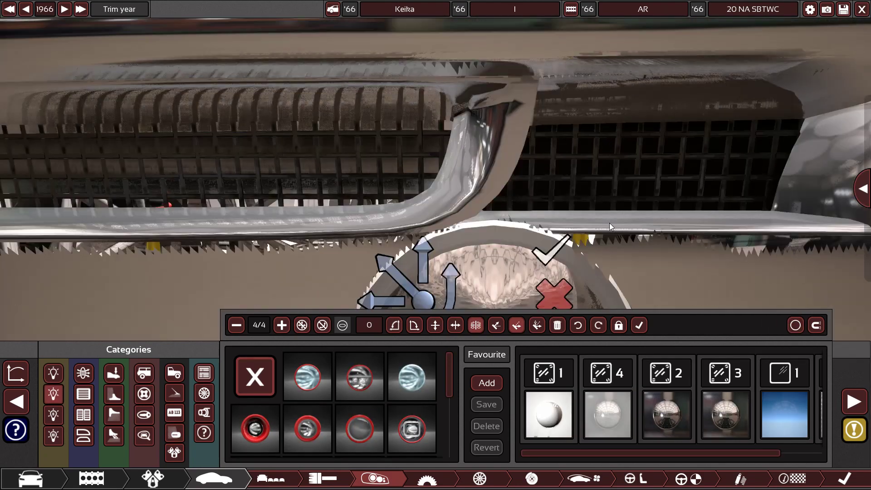
{"action": "scroll", "coordinate": [577, 242], "scroll_direction": "down", "scroll_amount": 5}
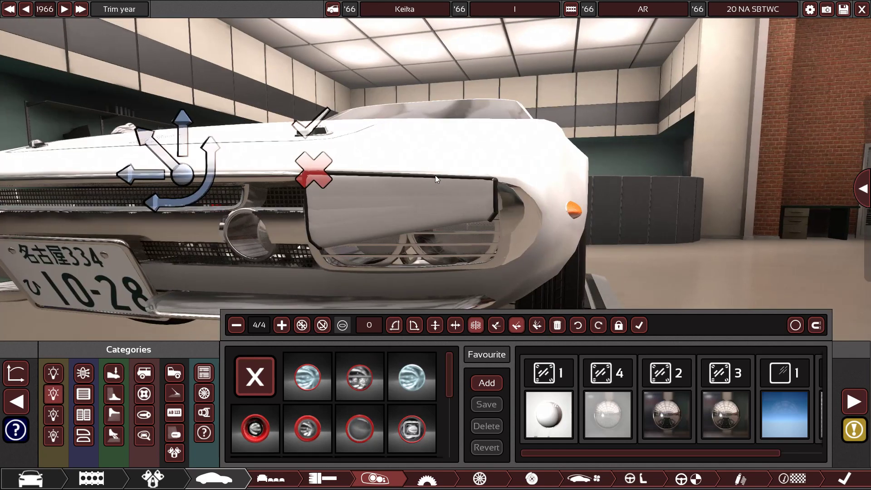
Step: Select the black trim strip along the headlight cover's upper edge, switch fixture highlighting on to inspect its outline, and switch it off again
{"action": "left_click", "coordinate": [436, 175]}
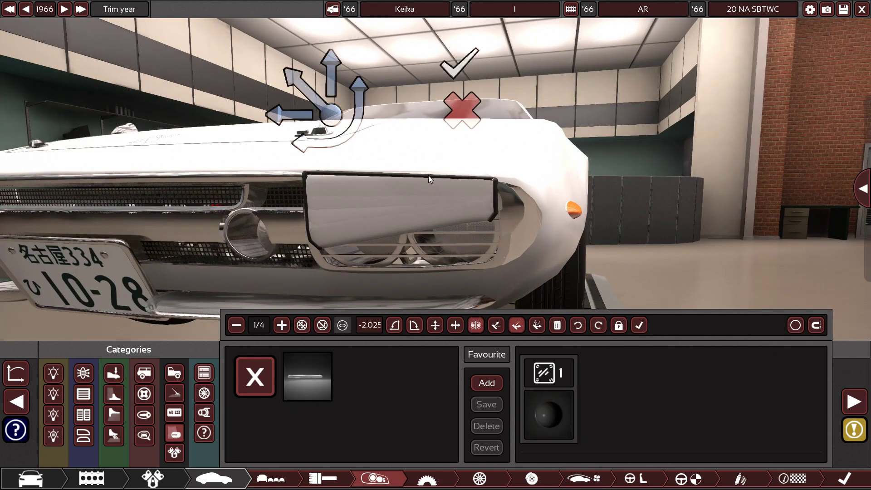
{"action": "left_click", "coordinate": [796, 324]}
{"action": "scroll", "coordinate": [622, 245], "scroll_direction": "up", "scroll_amount": 3}
{"action": "scroll", "coordinate": [624, 246], "scroll_direction": "up", "scroll_amount": 2}
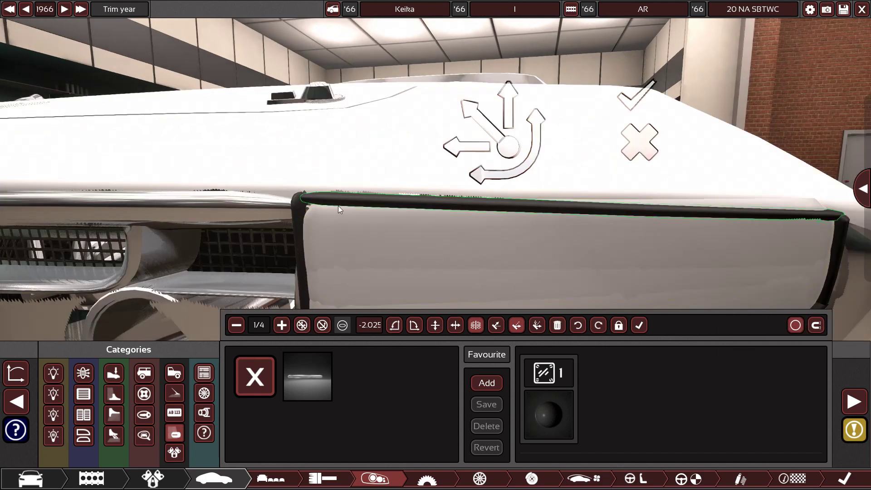
{"action": "left_click_drag", "start_coordinate": [339, 205], "coordinate": [347, 206]}
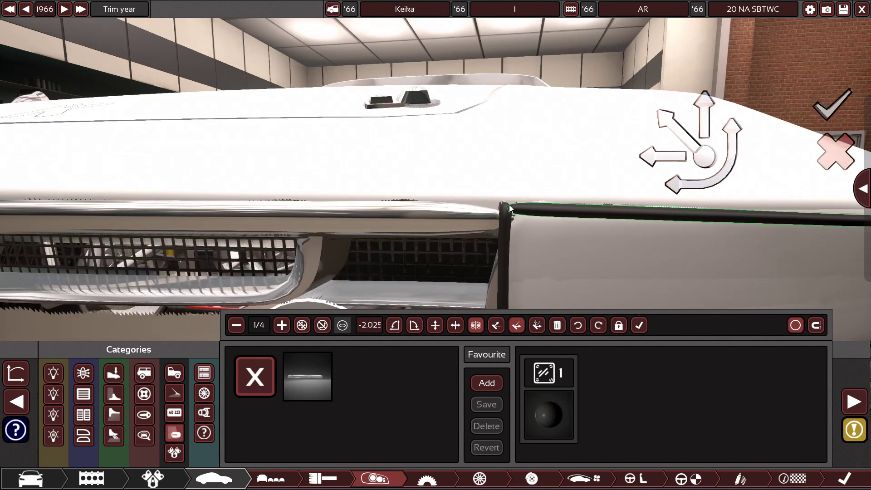
{"action": "left_click", "coordinate": [796, 325]}
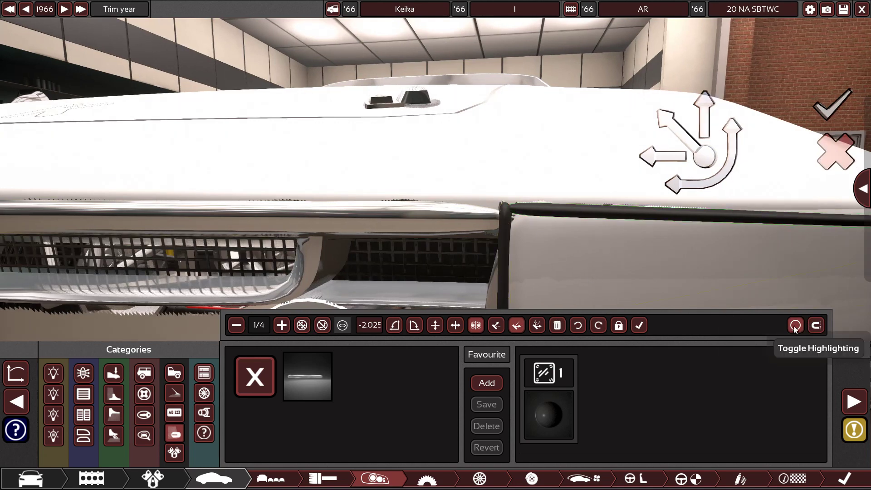
{"action": "scroll", "coordinate": [613, 235], "scroll_direction": "down", "scroll_amount": 3}
{"action": "left_click_drag", "start_coordinate": [611, 234], "coordinate": [536, 218]}
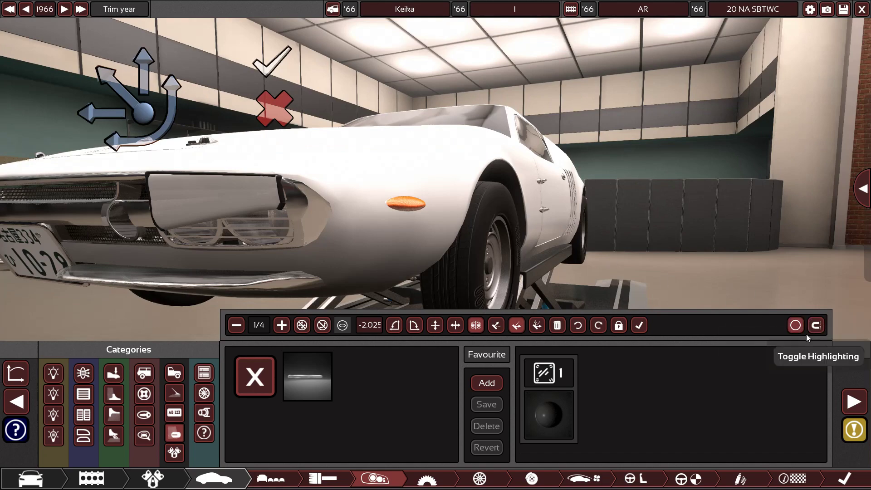
{"action": "left_click_drag", "start_coordinate": [336, 269], "coordinate": [379, 242]}
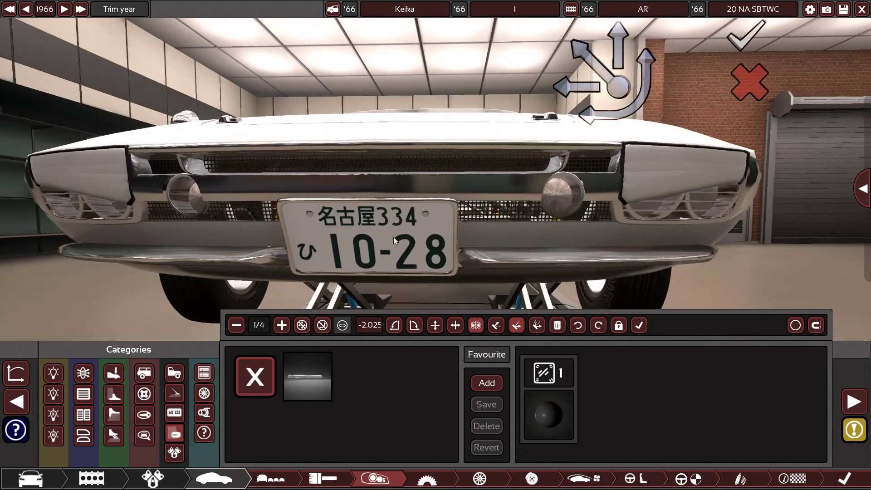
Step: Select the chrome fixture at the front number plate, inspect the magnet snapping option, and accept the fixture
{"action": "left_click", "coordinate": [393, 237]}
{"action": "scroll", "coordinate": [584, 270], "scroll_direction": "down", "scroll_amount": 4}
{"action": "left_click_drag", "start_coordinate": [430, 247], "coordinate": [450, 244]}
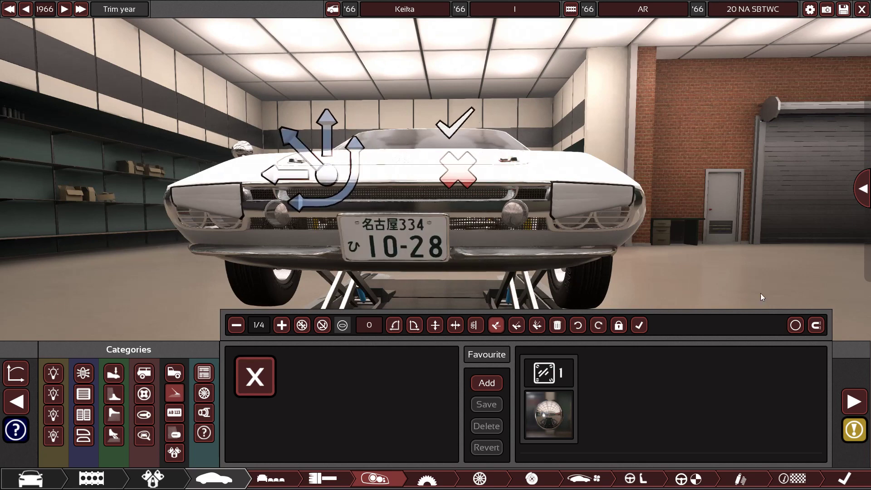
{"action": "left_click", "coordinate": [818, 328]}
{"action": "mouse_move", "coordinate": [405, 241]}
{"action": "left_mouse_down"}
{"action": "mouse_move", "coordinate": [431, 242]}
{"action": "mouse_move", "coordinate": [413, 248]}
{"action": "left_mouse_up"}
{"action": "left_click", "coordinate": [451, 128]}
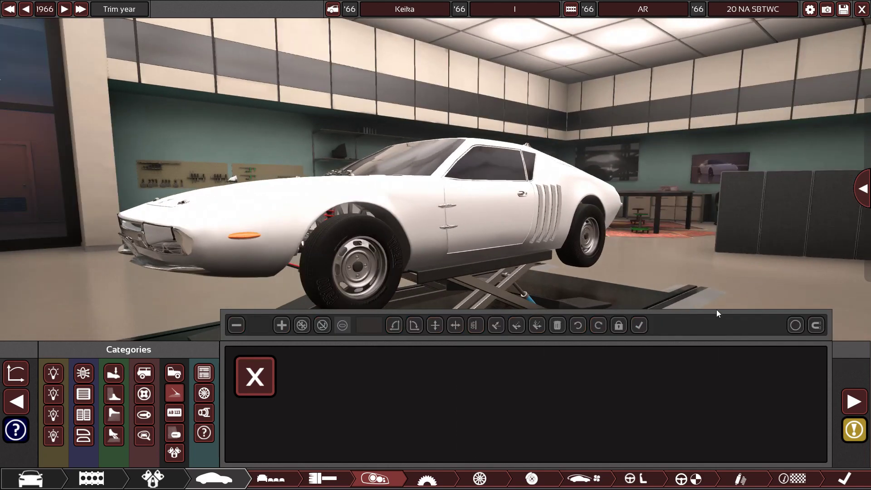
Step: Select the chrome front bumper, view it from the front corner, and accept the fixture
{"action": "left_click_drag", "start_coordinate": [435, 239], "coordinate": [387, 206]}
{"action": "scroll", "coordinate": [481, 198], "scroll_direction": "up", "scroll_amount": 3}
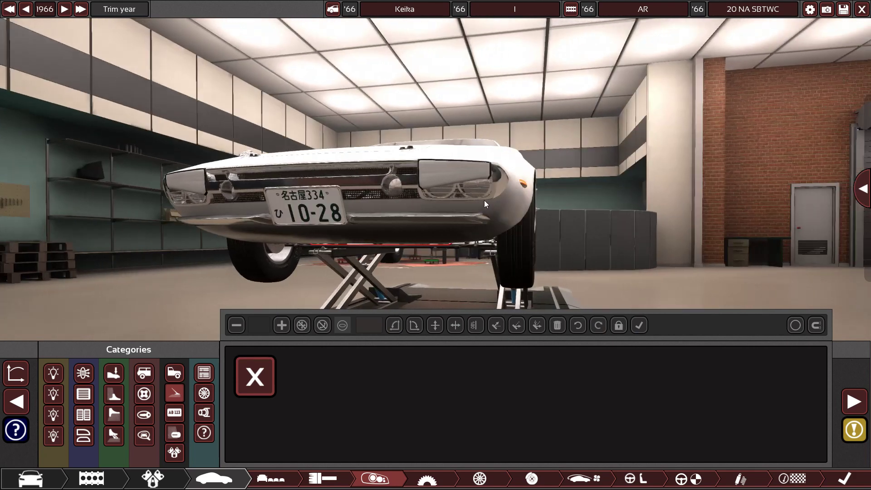
{"action": "left_click", "coordinate": [428, 220]}
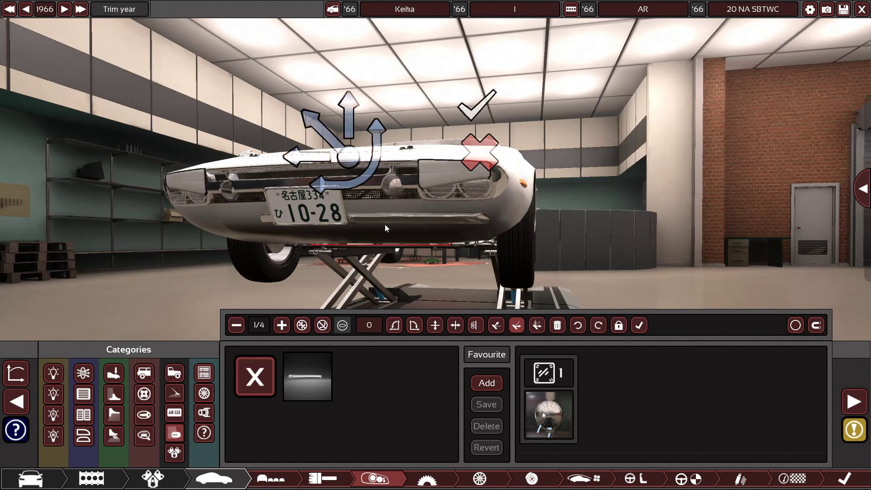
{"action": "left_click_drag", "start_coordinate": [385, 224], "coordinate": [385, 235]}
{"action": "scroll", "coordinate": [386, 235], "scroll_direction": "up", "scroll_amount": 2}
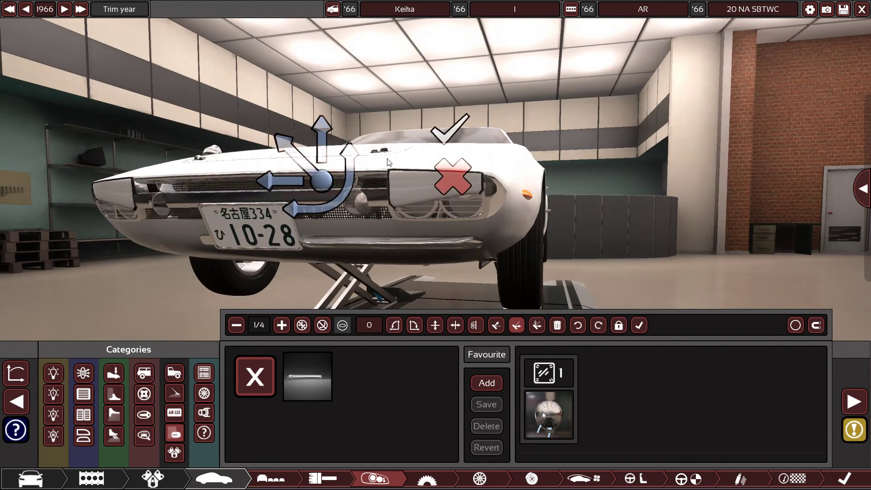
{"action": "left_click", "coordinate": [449, 127]}
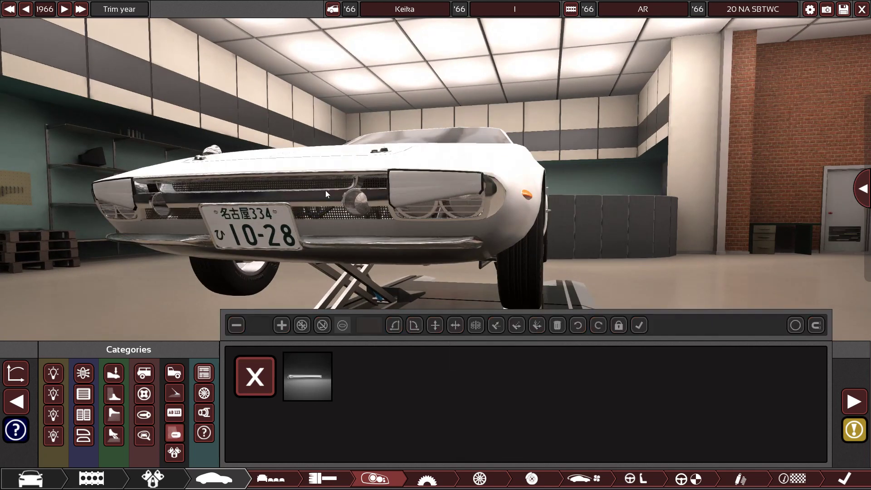
Step: Select the chrome fender mirror, switch its mirrored copy on the opposite fender on and back off, and accept the fixture
{"action": "left_click_drag", "start_coordinate": [299, 245], "coordinate": [458, 265]}
{"action": "left_click", "coordinate": [413, 185]}
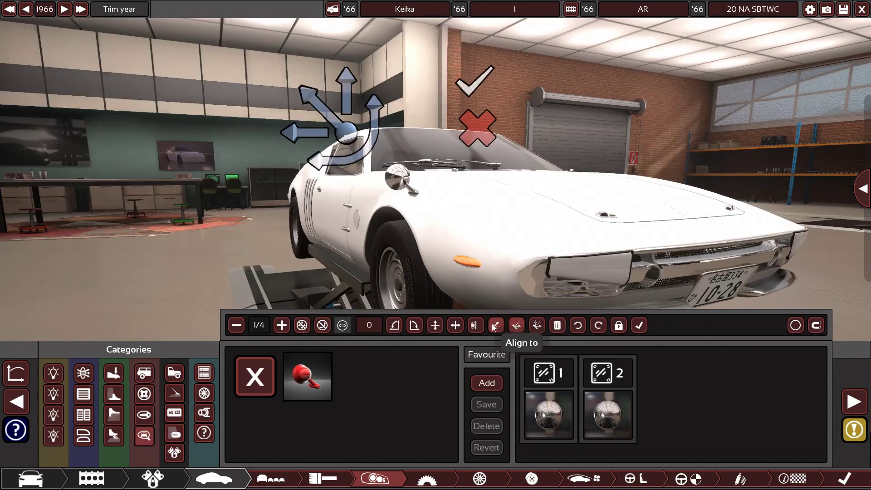
{"action": "left_click", "coordinate": [476, 325]}
{"action": "left_click_drag", "start_coordinate": [468, 272], "coordinate": [414, 222]}
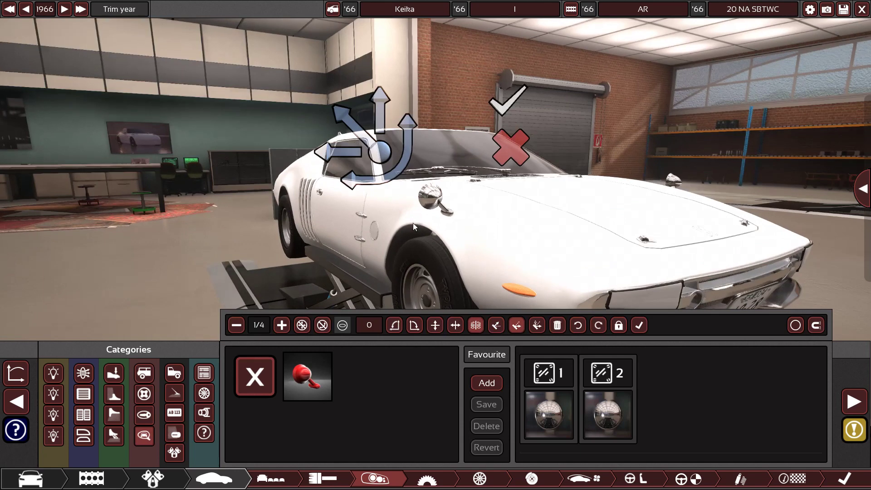
{"action": "left_click", "coordinate": [476, 325]}
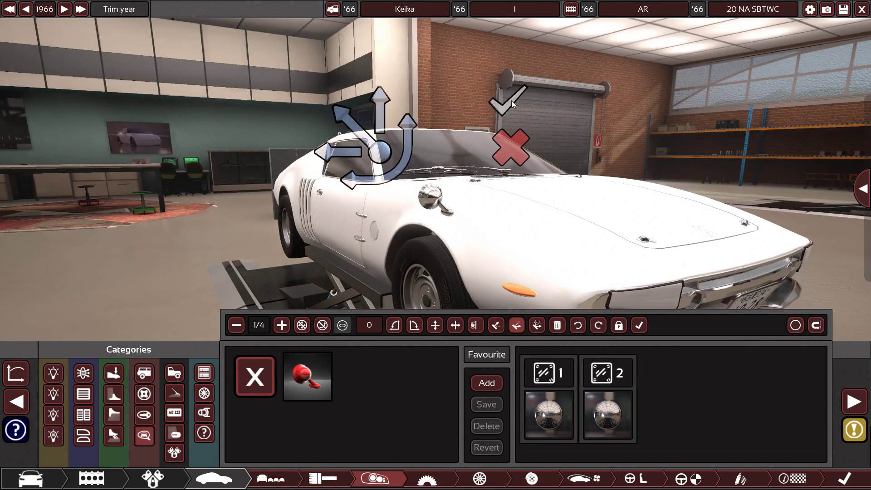
{"action": "left_click", "coordinate": [511, 100]}
Step: Examine the finished coupe's side profile and front end from several angles
{"action": "left_click_drag", "start_coordinate": [463, 208], "coordinate": [271, 204]}
{"action": "left_click_drag", "start_coordinate": [496, 242], "coordinate": [223, 238]}
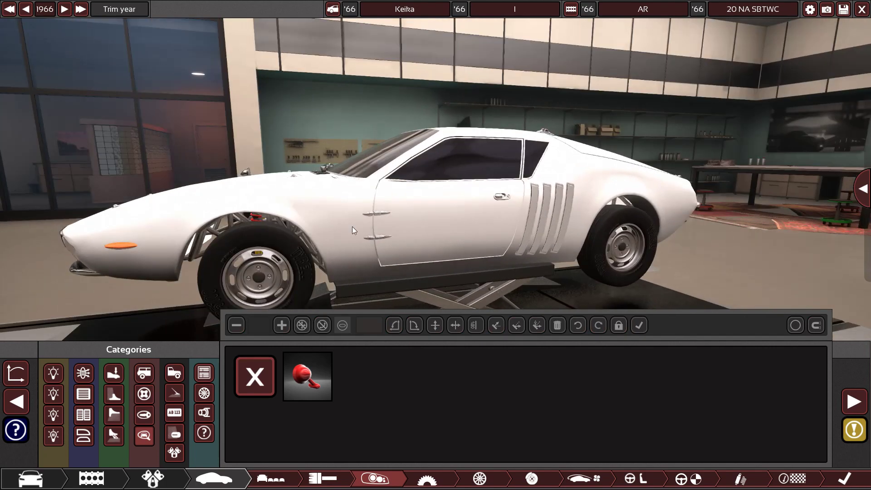
{"action": "left_click_drag", "start_coordinate": [352, 227], "coordinate": [451, 190]}
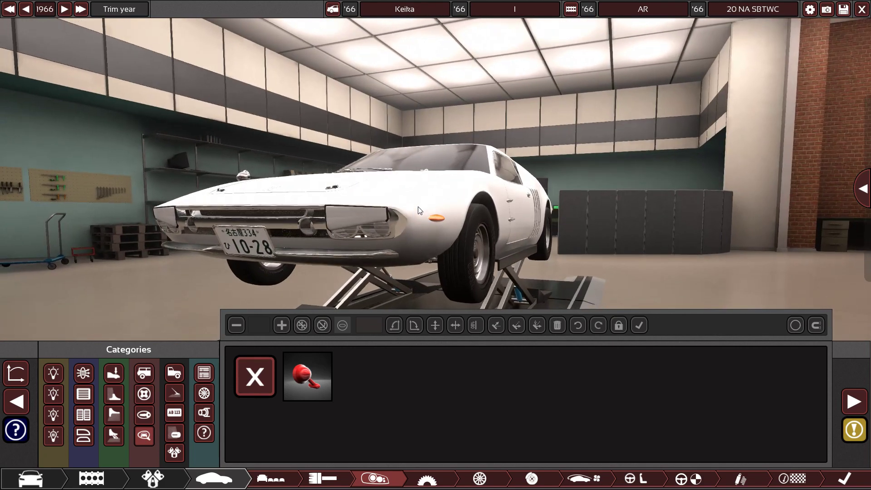
{"action": "left_click_drag", "start_coordinate": [418, 207], "coordinate": [321, 217]}
{"action": "left_click_drag", "start_coordinate": [396, 212], "coordinate": [318, 222]}
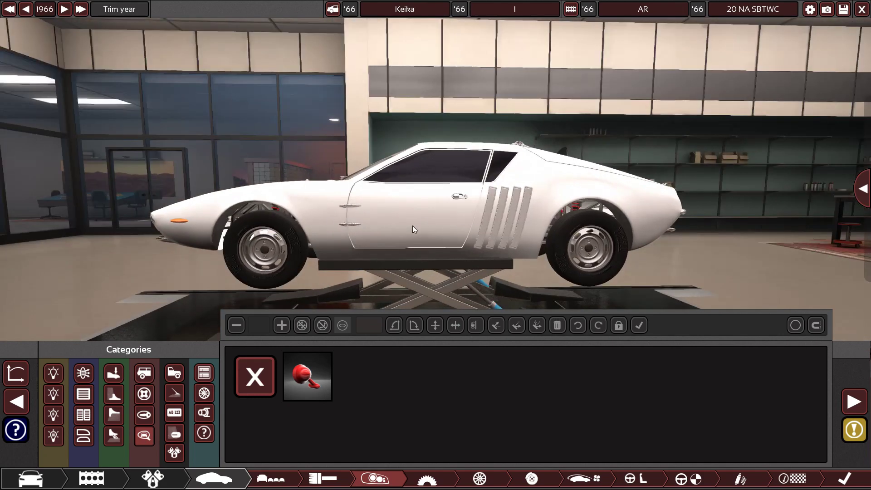
{"action": "left_click_drag", "start_coordinate": [413, 225], "coordinate": [371, 223]}
{"action": "left_click_drag", "start_coordinate": [429, 215], "coordinate": [290, 204]}
{"action": "left_click_drag", "start_coordinate": [315, 231], "coordinate": [418, 204]}
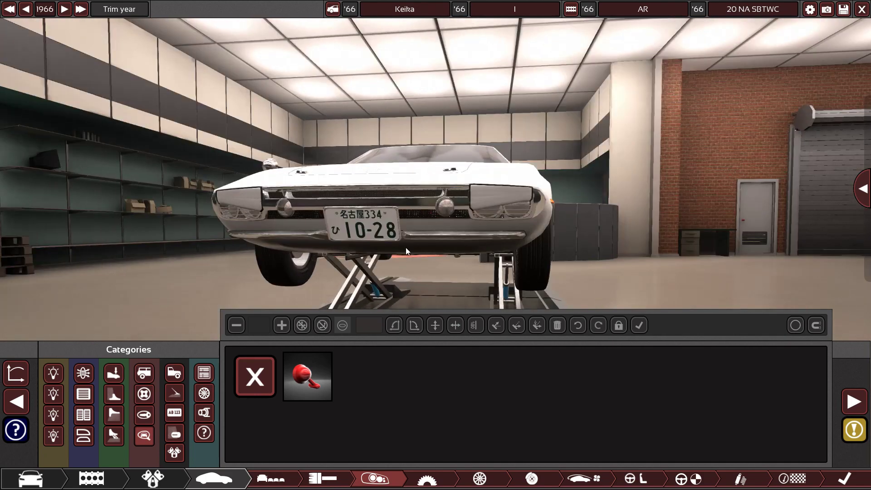
Step: Browse the Headlight category's available fixtures and their variants
{"action": "left_click", "coordinate": [237, 370]}
{"action": "left_click", "coordinate": [54, 395]}
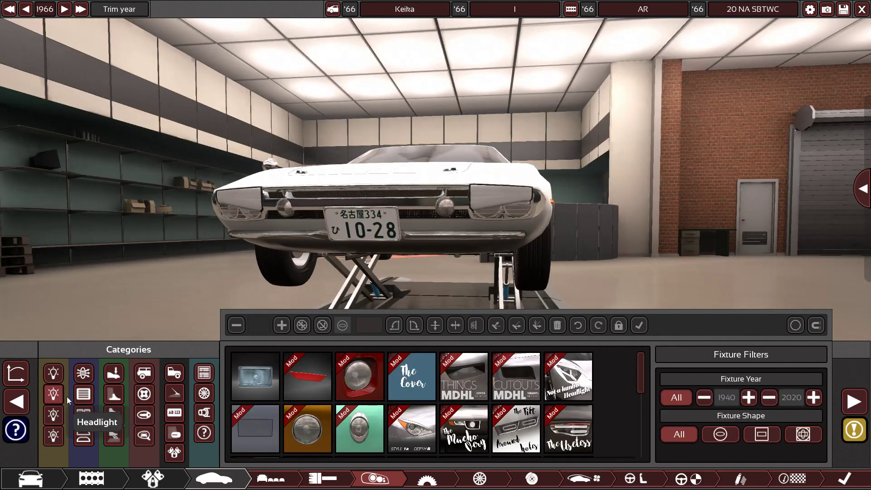
{"action": "mouse_move", "coordinate": [380, 433]}
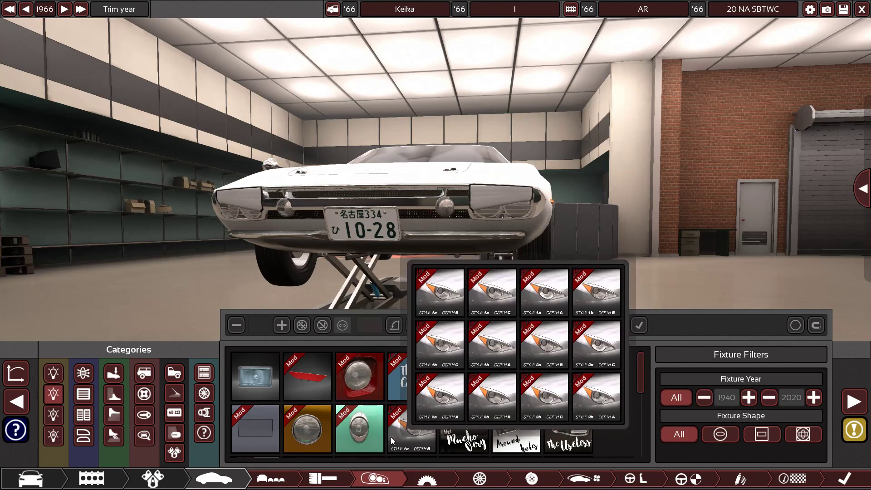
{"action": "scroll", "coordinate": [480, 414], "scroll_direction": "down", "scroll_amount": 3}
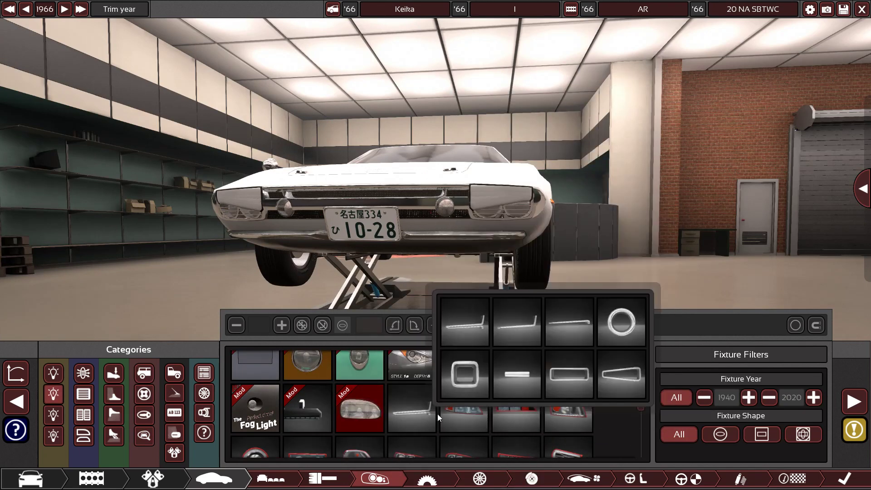
{"action": "scroll", "coordinate": [474, 420], "scroll_direction": "down", "scroll_amount": 2}
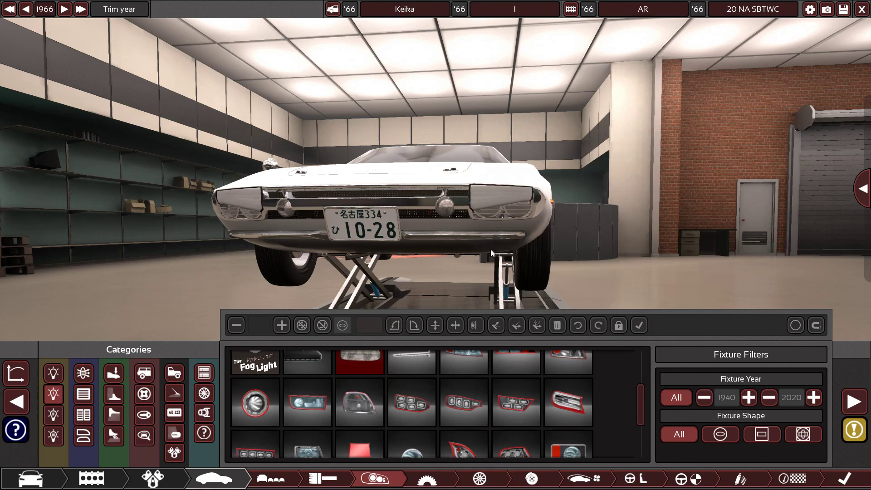
Step: Select the slatted grille over the headlight, accept the fixture, and examine the headlight area from the front
{"action": "left_click_drag", "start_coordinate": [491, 250], "coordinate": [148, 261]}
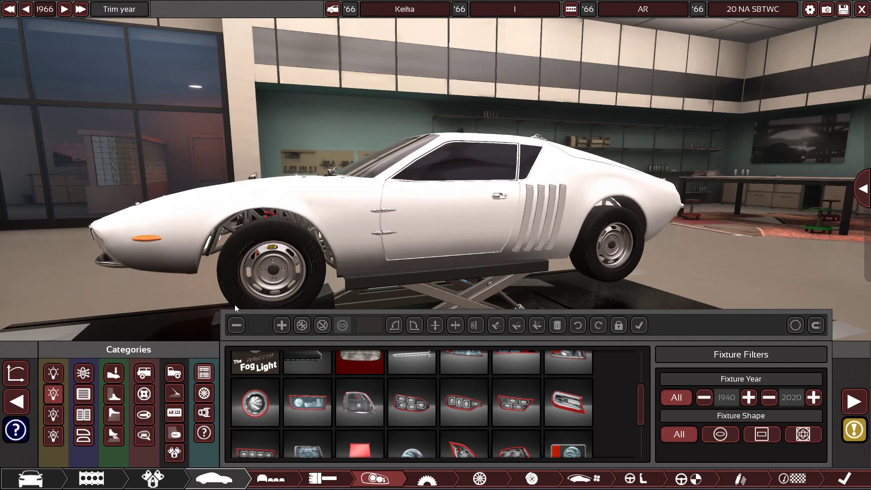
{"action": "mouse_move", "coordinate": [330, 390]}
{"action": "left_click_drag", "start_coordinate": [376, 270], "coordinate": [463, 244]}
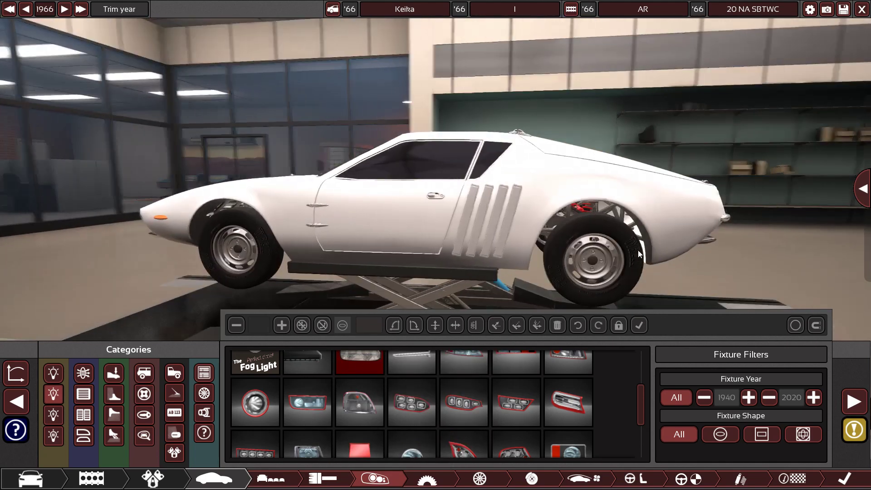
{"action": "left_click_drag", "start_coordinate": [637, 250], "coordinate": [382, 228]}
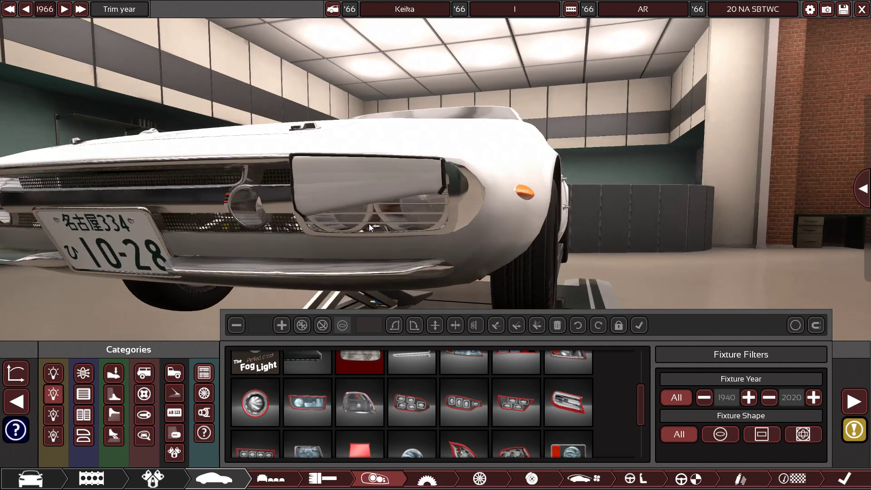
{"action": "left_click", "coordinate": [369, 224]}
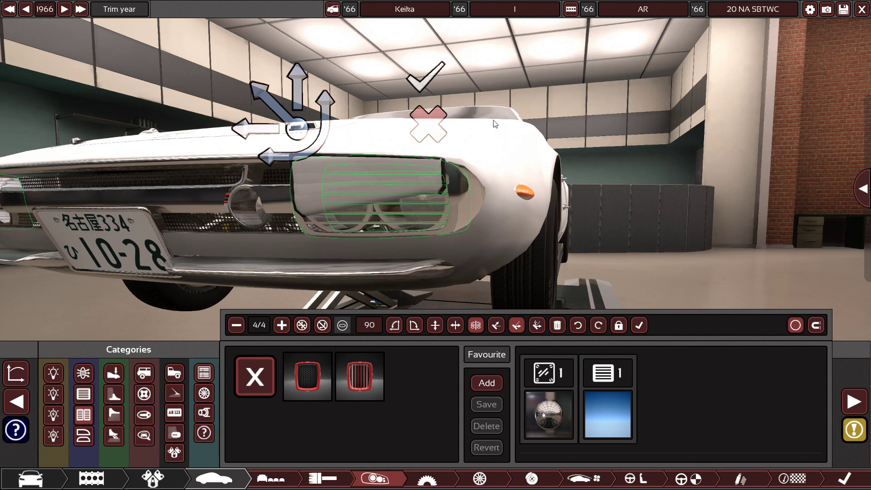
{"action": "left_click", "coordinate": [430, 85]}
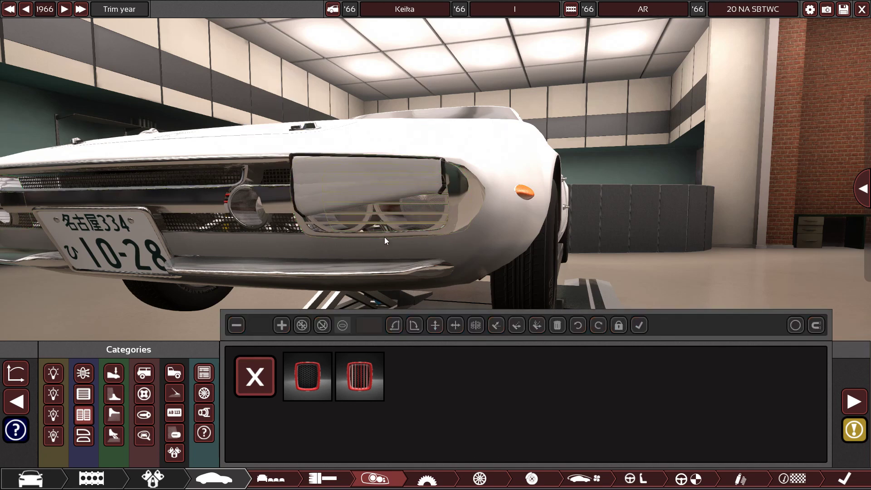
{"action": "left_click_drag", "start_coordinate": [388, 236], "coordinate": [451, 241]}
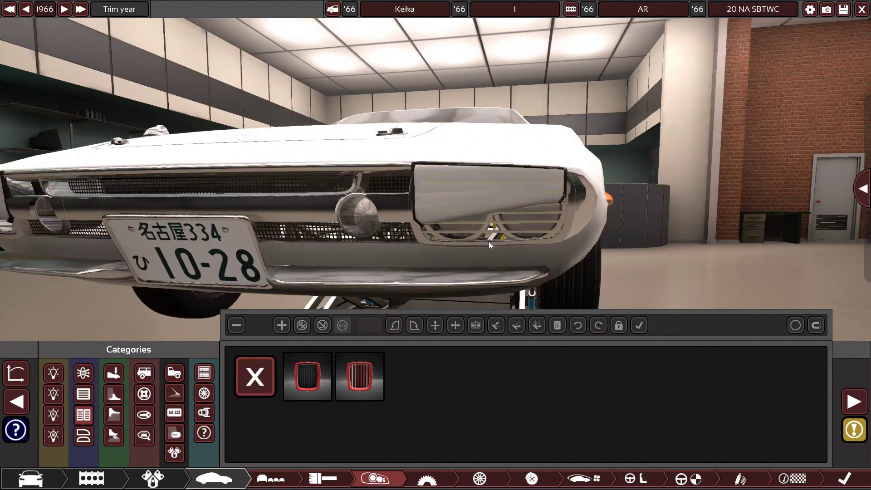
{"action": "left_click_drag", "start_coordinate": [488, 242], "coordinate": [495, 239]}
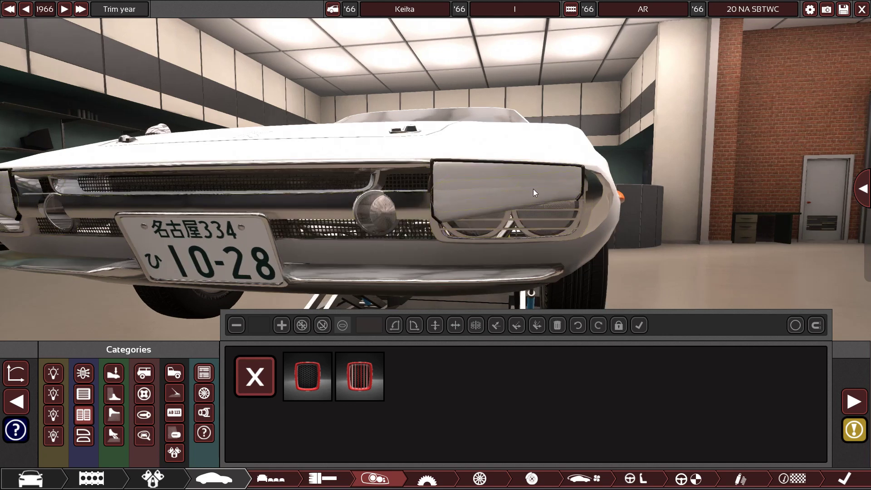
{"action": "left_click_drag", "start_coordinate": [533, 189], "coordinate": [524, 217]}
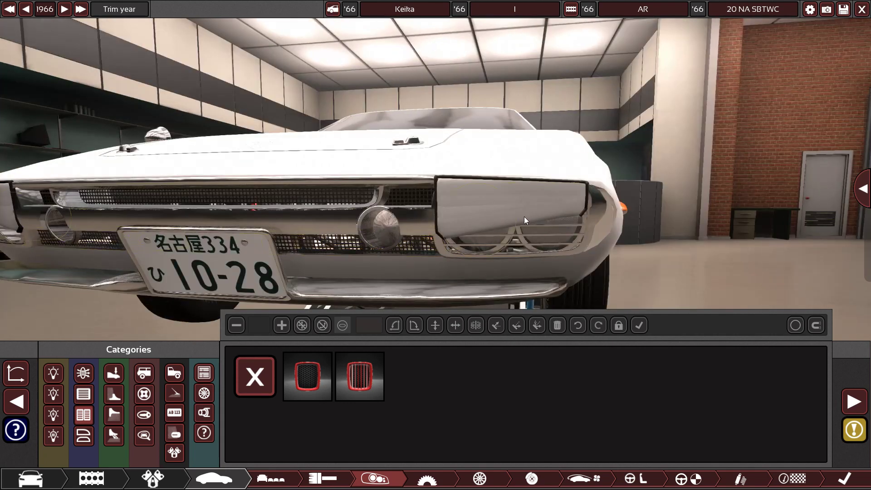
Step: Examine the half-covered headlight up close, and the round taillights, rear panel and bumper from several angles
{"action": "left_click_drag", "start_coordinate": [465, 226], "coordinate": [455, 228]}
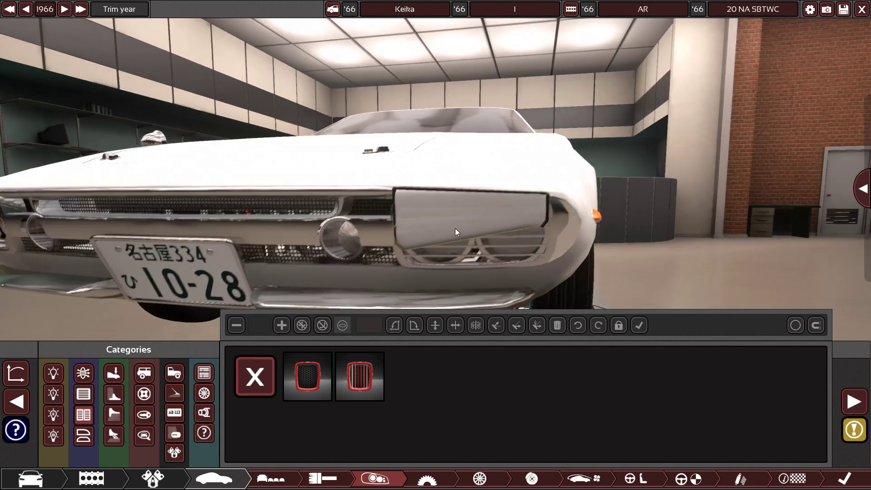
{"action": "left_click_drag", "start_coordinate": [571, 250], "coordinate": [562, 243]}
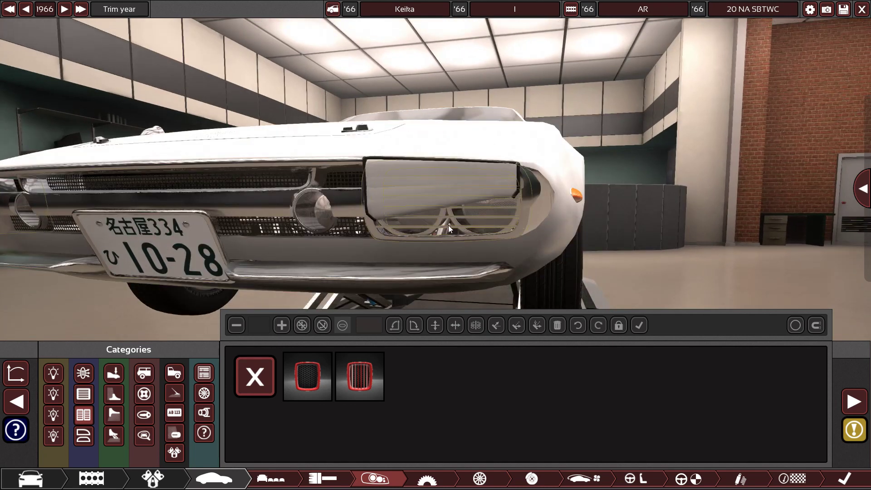
{"action": "mouse_move", "coordinate": [464, 225]}
{"action": "left_mouse_down"}
{"action": "mouse_move", "coordinate": [338, 222]}
{"action": "mouse_move", "coordinate": [234, 236]}
{"action": "mouse_move", "coordinate": [494, 212]}
{"action": "mouse_move", "coordinate": [413, 211]}
{"action": "mouse_move", "coordinate": [612, 209]}
{"action": "mouse_move", "coordinate": [451, 209]}
{"action": "mouse_move", "coordinate": [467, 221]}
{"action": "left_mouse_up"}
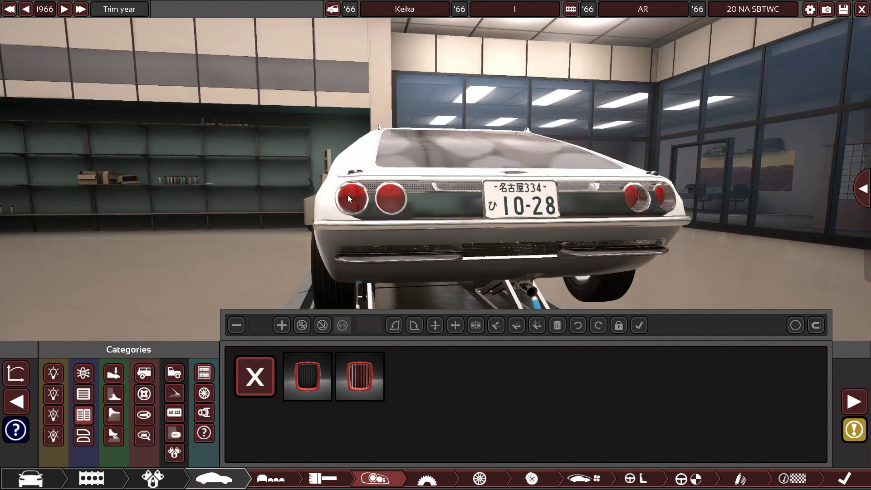
{"action": "left_click_drag", "start_coordinate": [346, 214], "coordinate": [427, 197]}
{"action": "left_click_drag", "start_coordinate": [522, 202], "coordinate": [500, 200]}
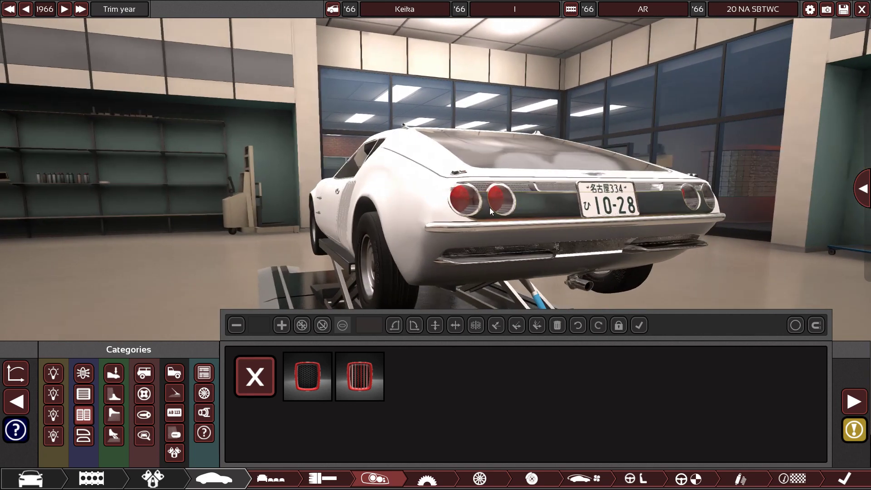
{"action": "left_click_drag", "start_coordinate": [527, 238], "coordinate": [439, 237]}
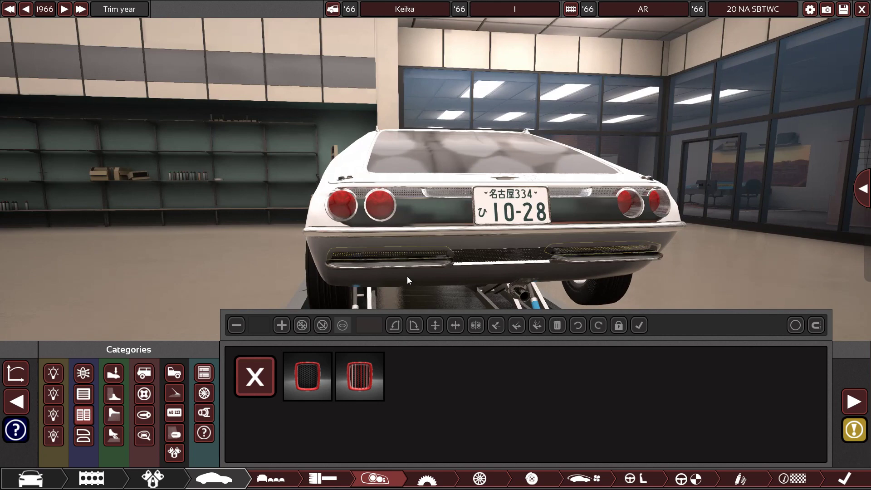
{"action": "left_click_drag", "start_coordinate": [368, 249], "coordinate": [347, 247]}
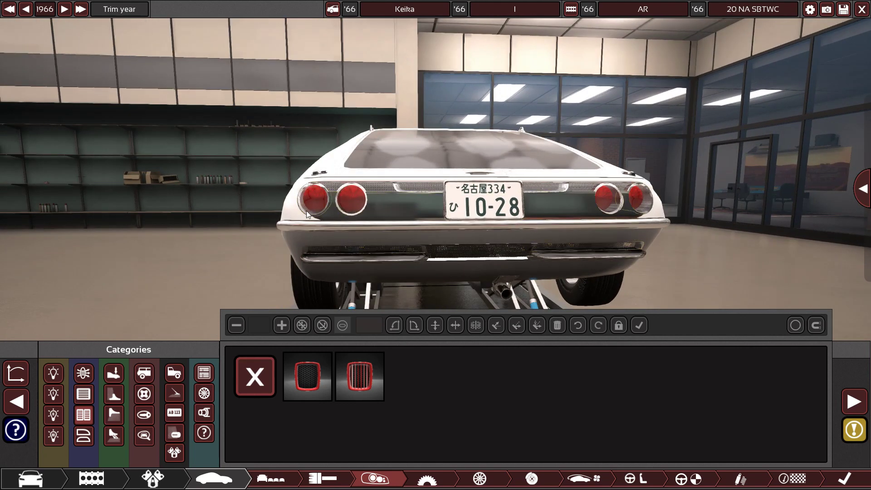
Step: Select the round lamp beside the front number plate, inspect its material slots and available finishes, and accept the fixture
{"action": "left_click_drag", "start_coordinate": [230, 220], "coordinate": [455, 235]}
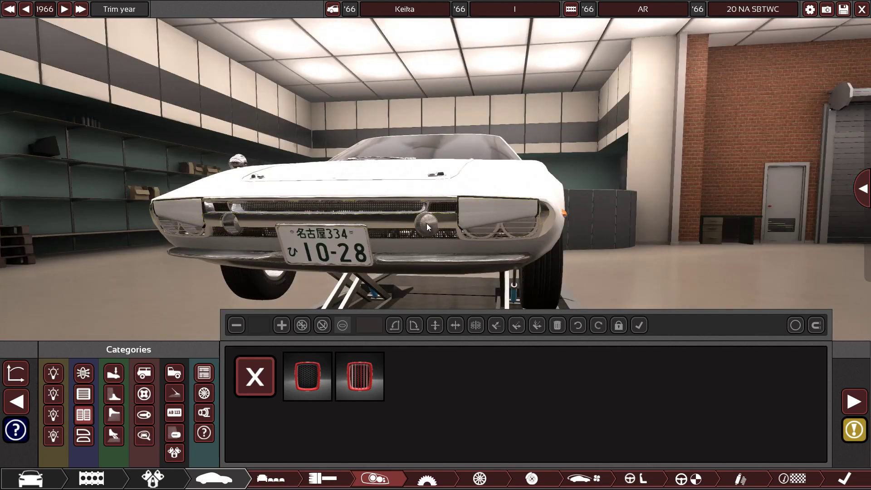
{"action": "left_click_drag", "start_coordinate": [435, 232], "coordinate": [450, 231]}
{"action": "left_click", "coordinate": [451, 230]}
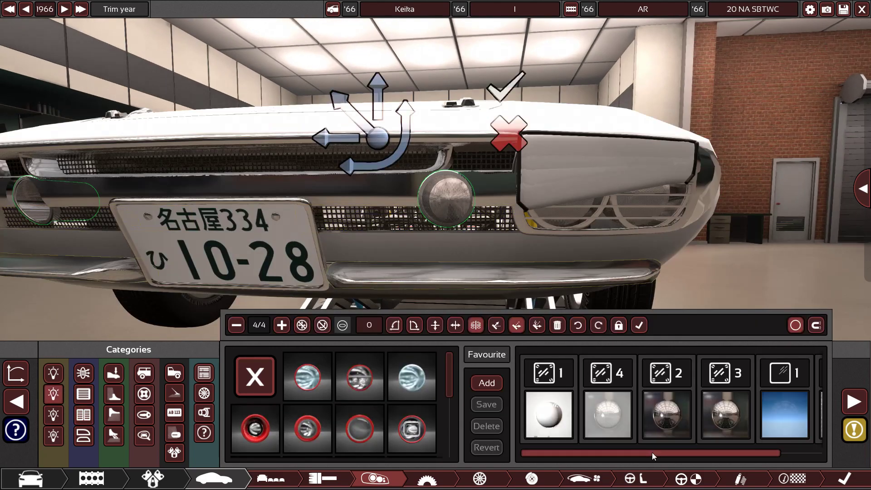
{"action": "left_click_drag", "start_coordinate": [652, 453], "coordinate": [581, 427]}
{"action": "left_click", "coordinate": [595, 397]}
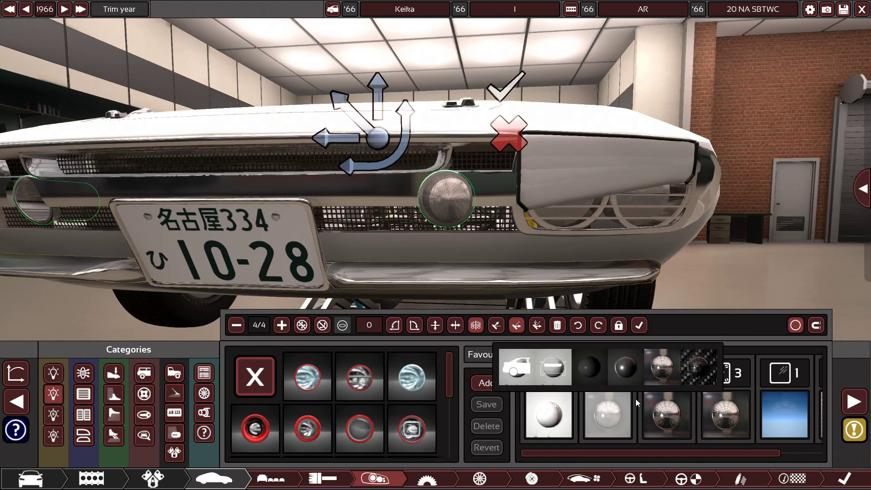
{"action": "left_click", "coordinate": [634, 446]}
{"action": "left_click_drag", "start_coordinate": [634, 447], "coordinate": [693, 454]}
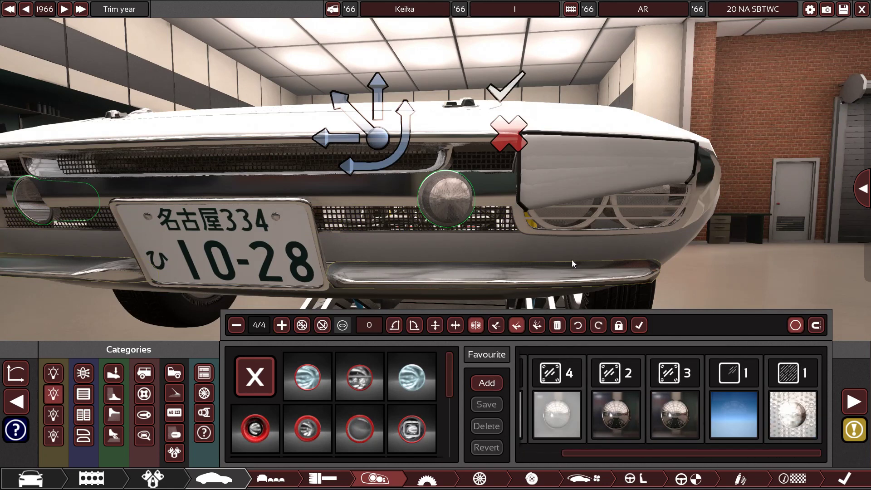
{"action": "left_click", "coordinate": [510, 81]}
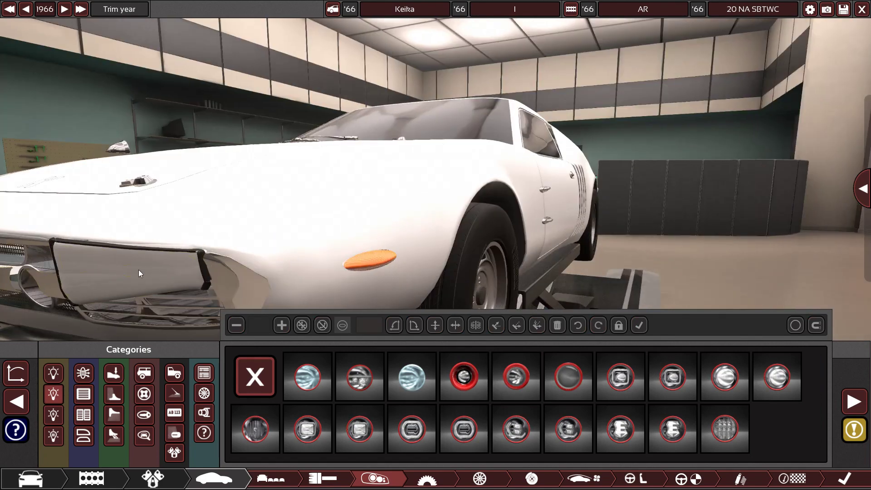
Step: Return from the round lamp's variants to the full list of light fixtures
{"action": "scroll", "coordinate": [368, 245], "scroll_direction": "down", "scroll_amount": 5}
{"action": "left_click_drag", "start_coordinate": [369, 244], "coordinate": [308, 199]}
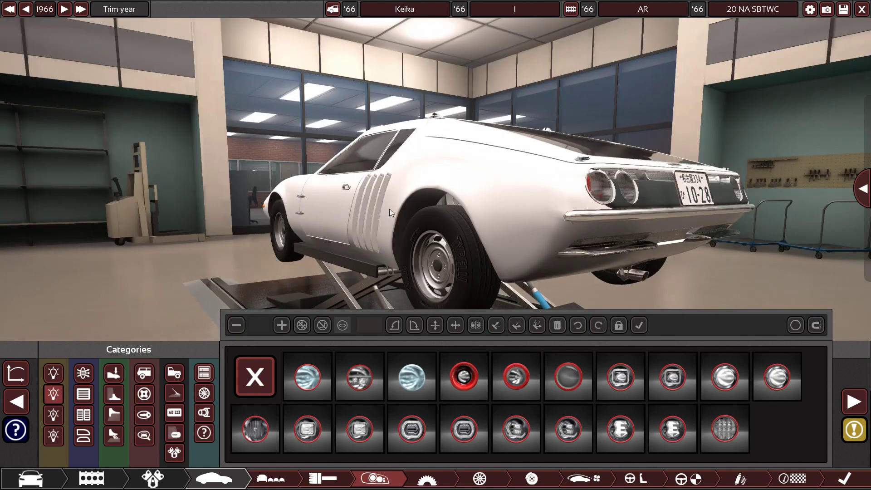
{"action": "left_click_drag", "start_coordinate": [389, 209], "coordinate": [327, 269]}
{"action": "left_click", "coordinate": [262, 360]}
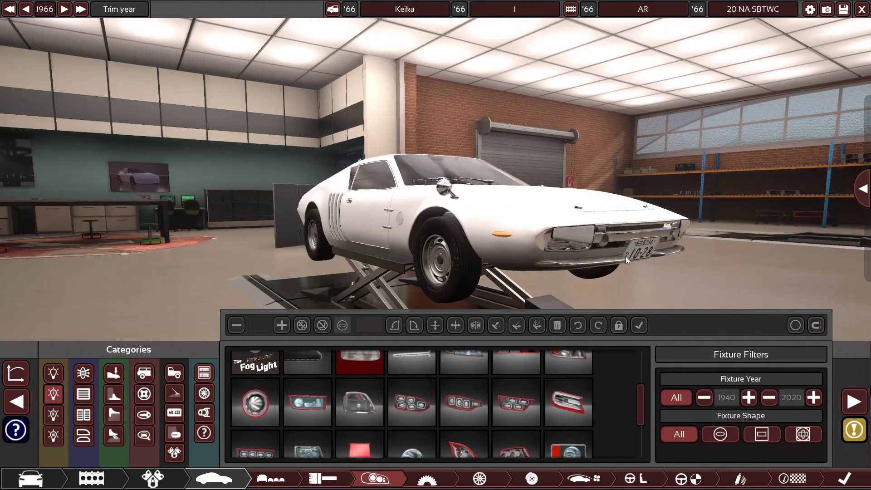
Step: Examine the coupe's overall proportions from the front three-quarter, side profile and rear three-quarter angles
{"action": "left_click_drag", "start_coordinate": [625, 256], "coordinate": [378, 245]}
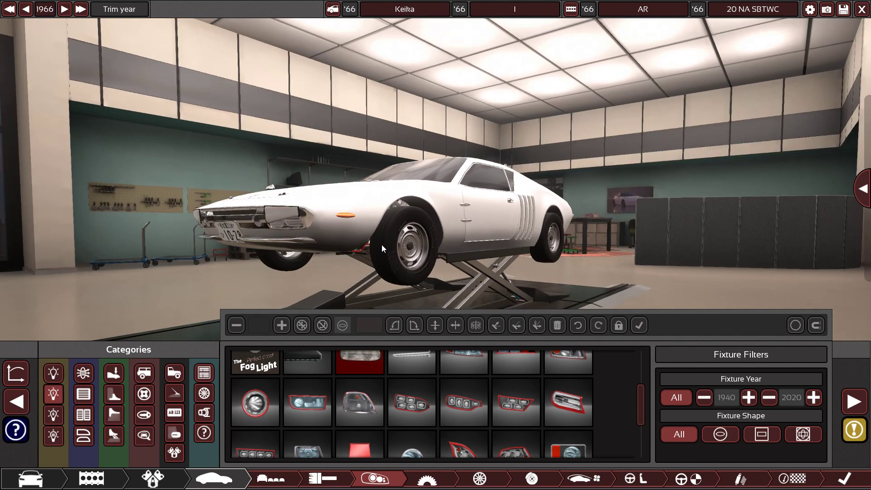
{"action": "left_click_drag", "start_coordinate": [382, 245], "coordinate": [443, 252]}
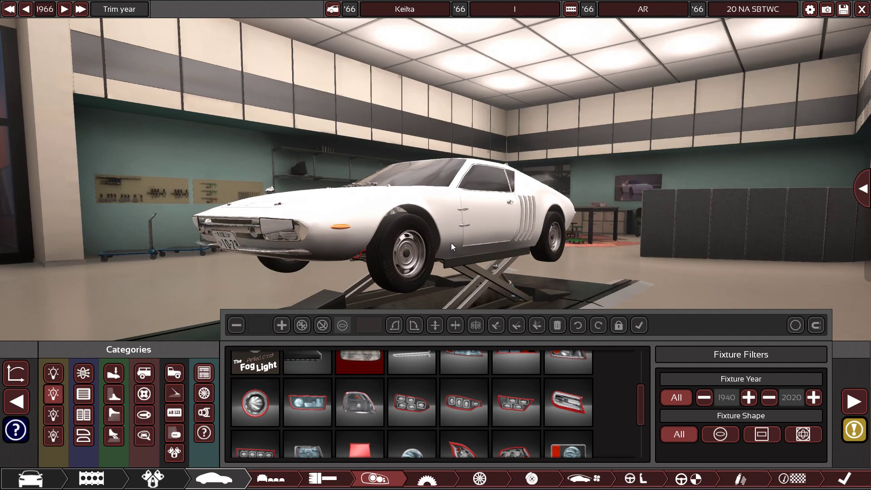
{"action": "mouse_move", "coordinate": [452, 244]}
{"action": "left_mouse_down"}
{"action": "mouse_move", "coordinate": [422, 248]}
{"action": "mouse_move", "coordinate": [457, 227]}
{"action": "left_mouse_up"}
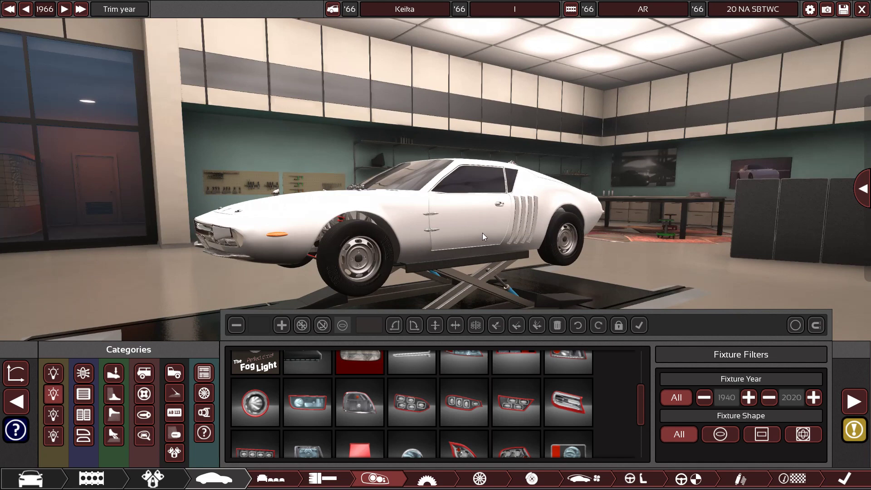
{"action": "left_click_drag", "start_coordinate": [482, 232], "coordinate": [320, 228]}
{"action": "left_click_drag", "start_coordinate": [323, 273], "coordinate": [430, 267]}
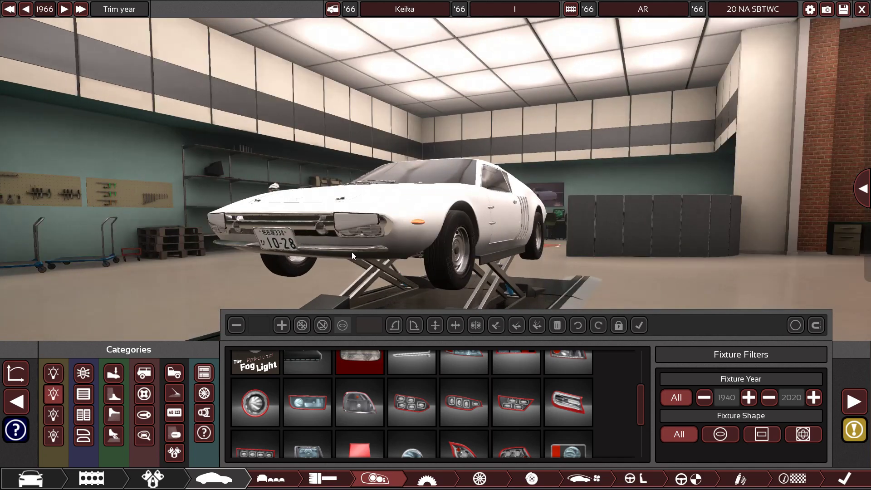
{"action": "mouse_move", "coordinate": [352, 252]}
{"action": "left_mouse_down"}
{"action": "mouse_move", "coordinate": [383, 253]}
{"action": "mouse_move", "coordinate": [364, 247]}
{"action": "left_mouse_up"}
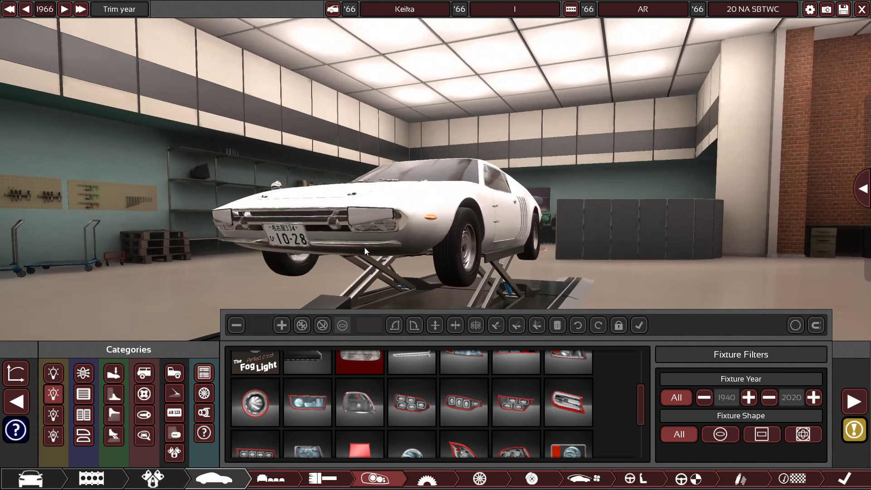
{"action": "left_click_drag", "start_coordinate": [553, 246], "coordinate": [367, 255]}
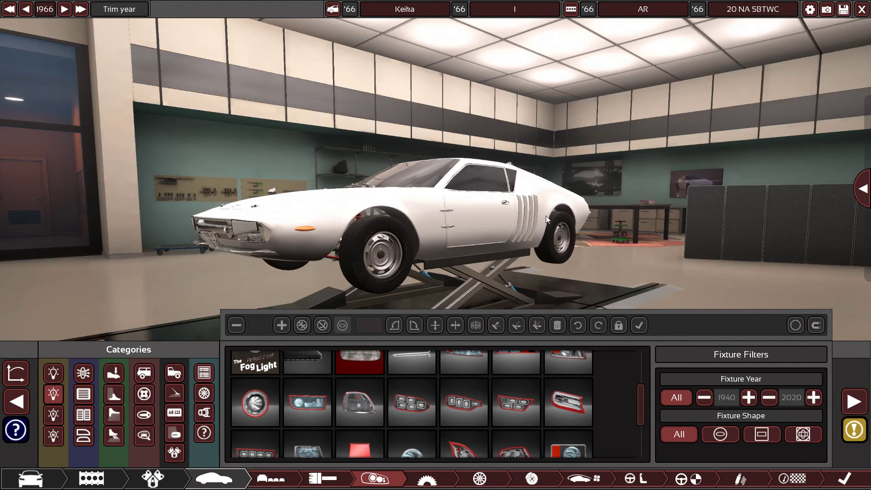
{"action": "left_click_drag", "start_coordinate": [546, 216], "coordinate": [505, 231]}
{"action": "left_click_drag", "start_coordinate": [399, 230], "coordinate": [526, 259]}
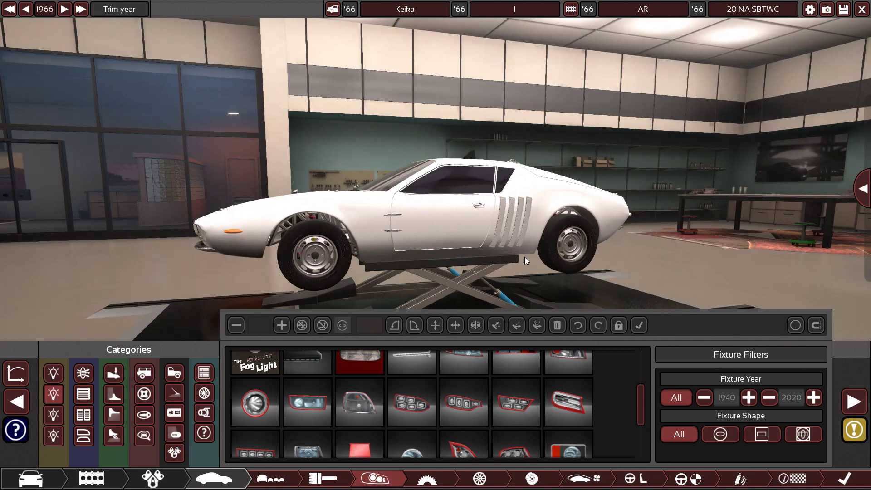
{"action": "left_click_drag", "start_coordinate": [412, 274], "coordinate": [370, 268]}
{"action": "left_click_drag", "start_coordinate": [446, 257], "coordinate": [466, 219]}
{"action": "left_click_drag", "start_coordinate": [512, 242], "coordinate": [415, 249]}
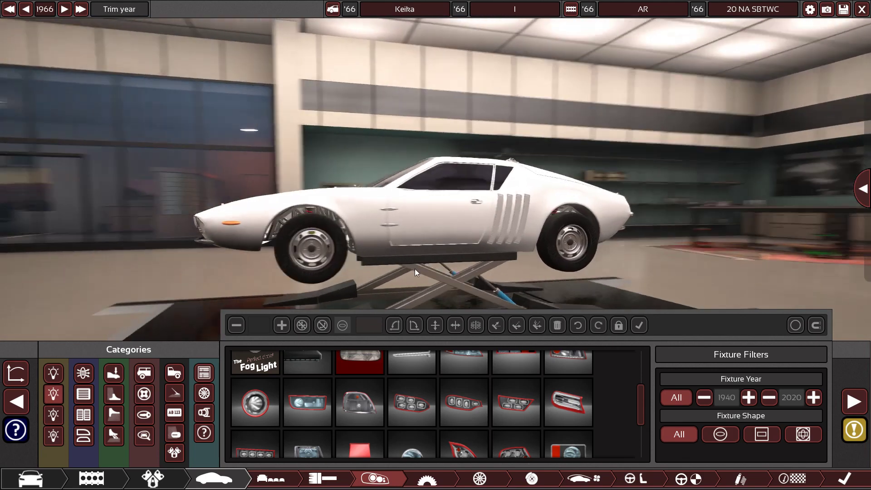
{"action": "mouse_move", "coordinate": [414, 269]}
{"action": "left_mouse_down"}
{"action": "mouse_move", "coordinate": [393, 269]}
{"action": "mouse_move", "coordinate": [403, 267]}
{"action": "left_mouse_up"}
{"action": "left_click_drag", "start_coordinate": [472, 265], "coordinate": [353, 271]}
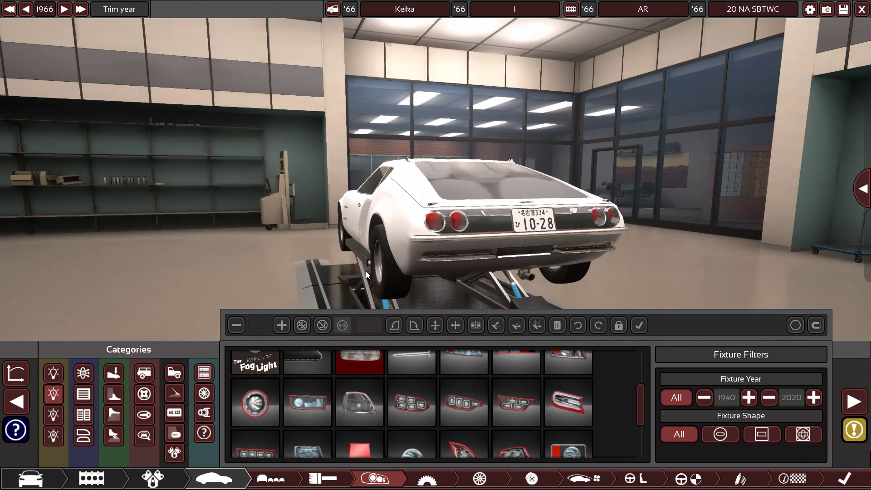
{"action": "left_click_drag", "start_coordinate": [375, 235], "coordinate": [507, 273]}
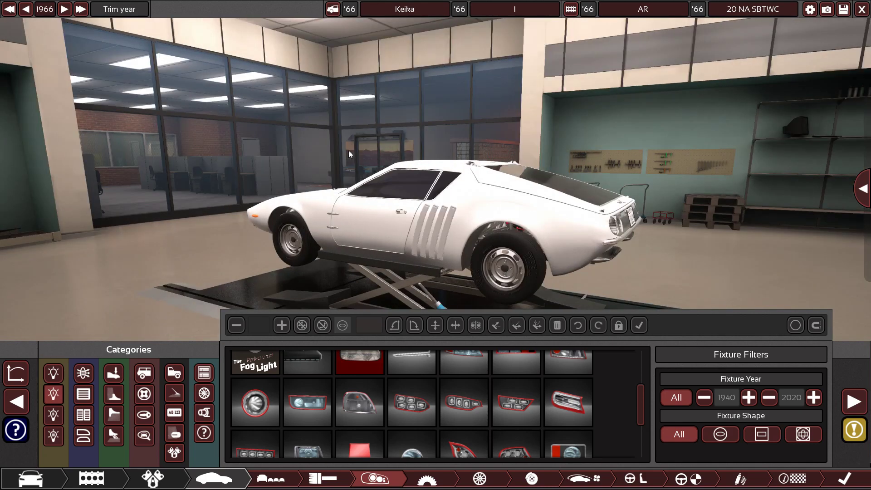
{"action": "left_click_drag", "start_coordinate": [349, 152], "coordinate": [513, 169]}
{"action": "left_click_drag", "start_coordinate": [291, 161], "coordinate": [444, 152]}
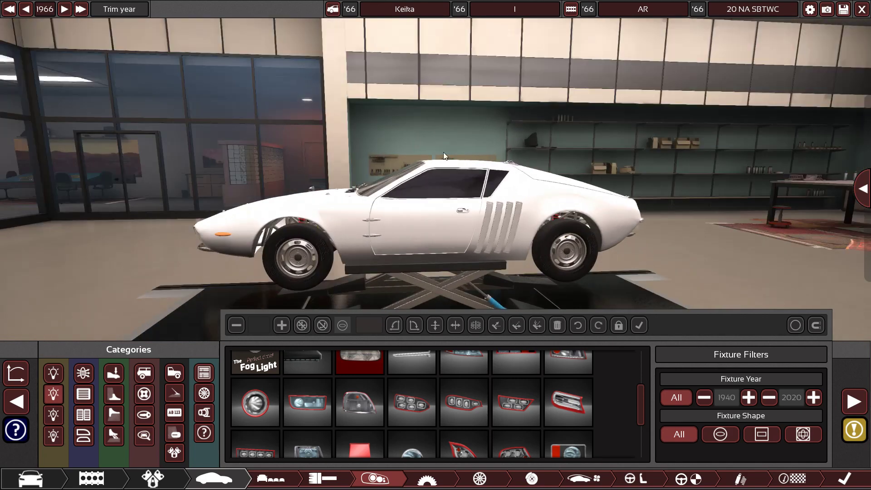
{"action": "left_click_drag", "start_coordinate": [390, 99], "coordinate": [351, 180]}
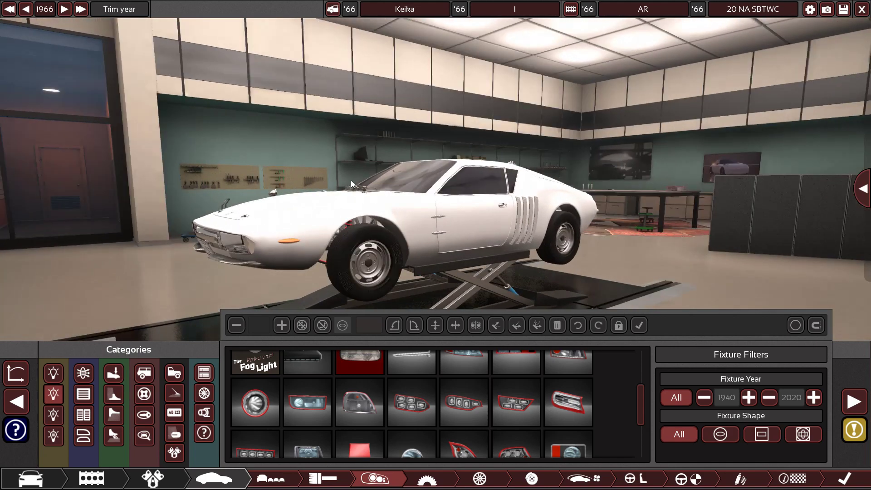
Step: Check the drivetrain settings, return to the fixtures stage, and examine the car's side profile and rear end
{"action": "left_click", "coordinate": [441, 478]}
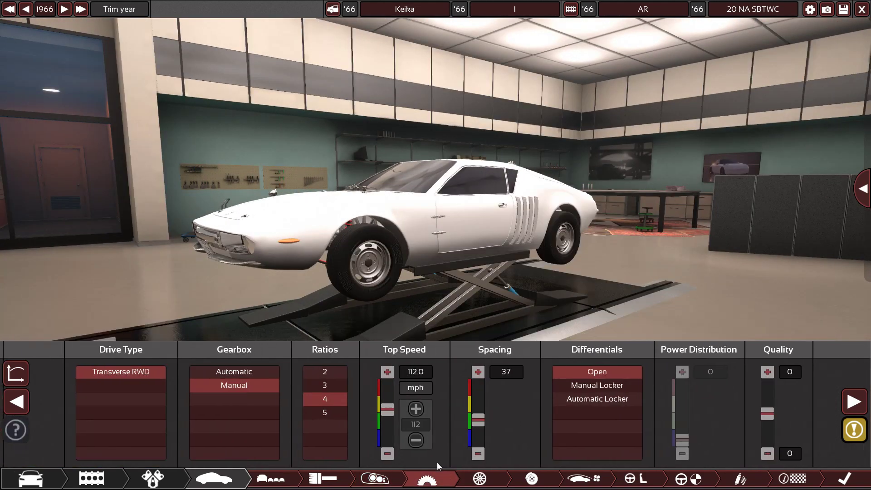
{"action": "left_click", "coordinate": [396, 478]}
{"action": "left_click_drag", "start_coordinate": [529, 181], "coordinate": [398, 173]}
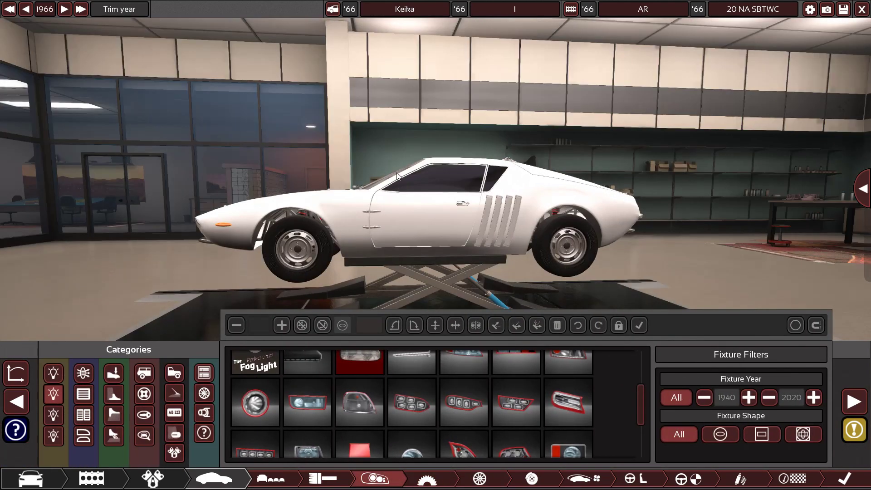
{"action": "left_click_drag", "start_coordinate": [453, 201], "coordinate": [102, 241]}
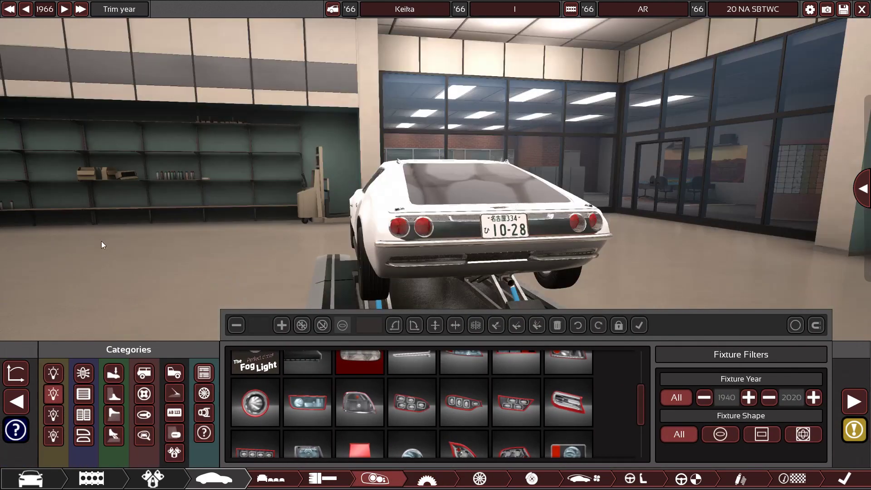
{"action": "left_click_drag", "start_coordinate": [181, 242], "coordinate": [152, 242]}
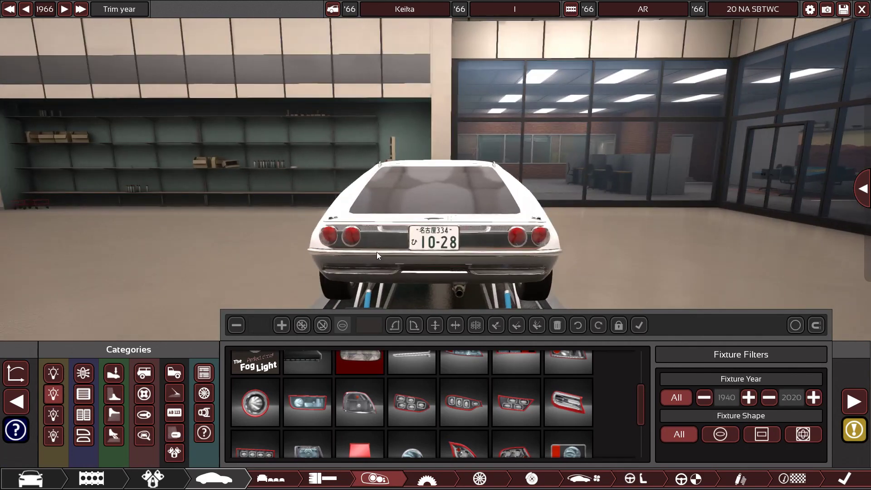
Step: Examine the rear hatch glass, deck seam lines and side vents from the rear quarter
{"action": "left_click_drag", "start_coordinate": [377, 253], "coordinate": [314, 235]}
{"action": "scroll", "coordinate": [340, 252], "scroll_direction": "up", "scroll_amount": 3}
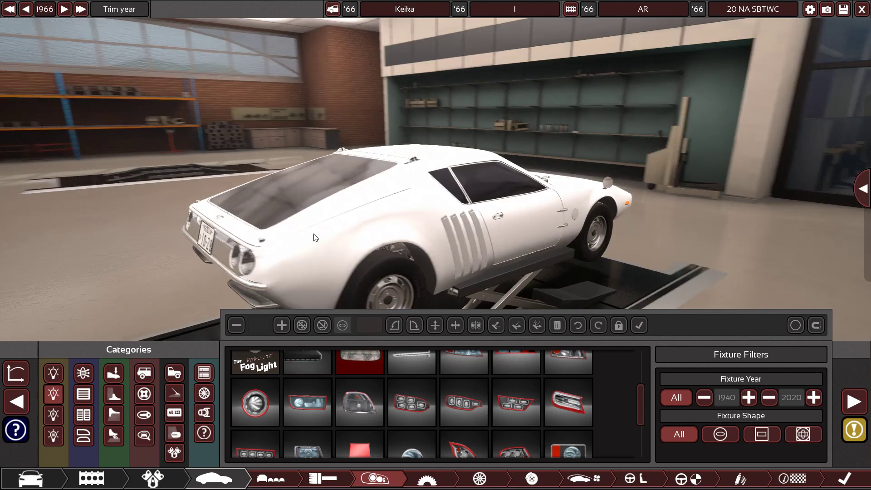
{"action": "left_click_drag", "start_coordinate": [288, 261], "coordinate": [312, 257]}
{"action": "scroll", "coordinate": [359, 245], "scroll_direction": "up", "scroll_amount": 2}
{"action": "scroll", "coordinate": [291, 256], "scroll_direction": "up", "scroll_amount": 3}
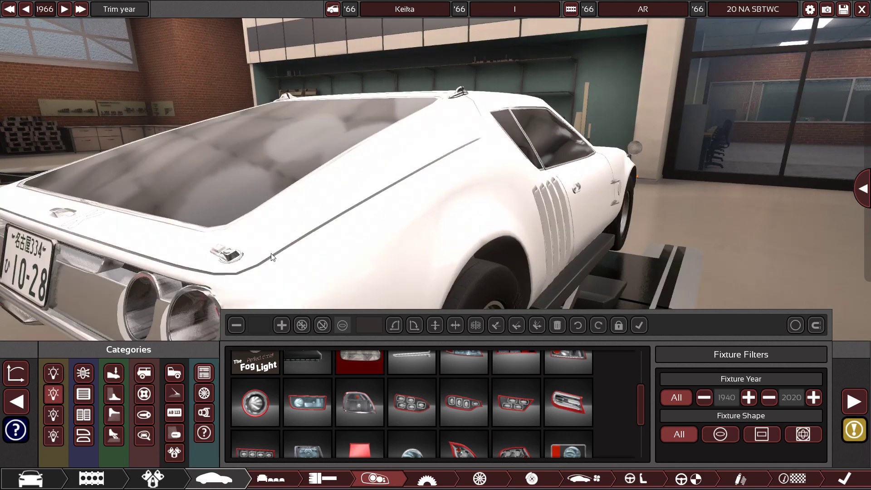
{"action": "scroll", "coordinate": [272, 254], "scroll_direction": "down", "scroll_amount": 2}
{"action": "left_click_drag", "start_coordinate": [503, 214], "coordinate": [219, 185]}
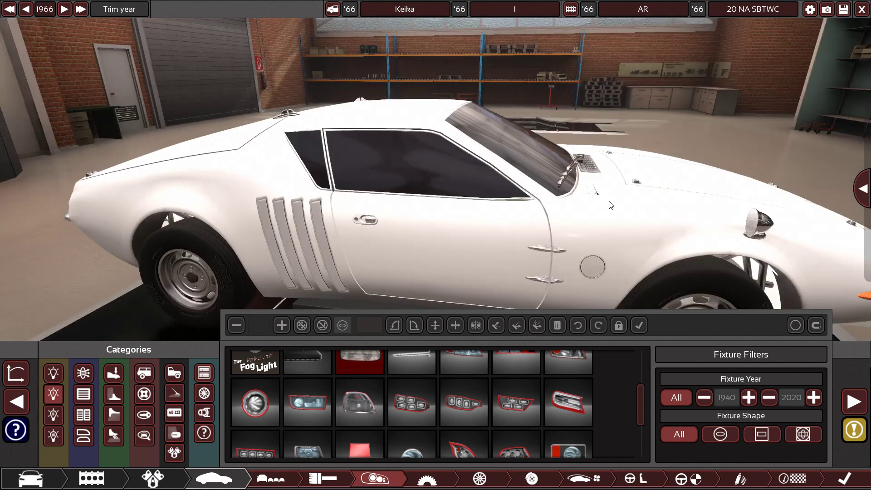
Step: Select the chrome fixture at the roof's rear corner above the hatch glass and accept it
{"action": "left_click_drag", "start_coordinate": [117, 173], "coordinate": [387, 175]}
{"action": "scroll", "coordinate": [400, 159], "scroll_direction": "up", "scroll_amount": 2}
{"action": "left_click", "coordinate": [326, 171]}
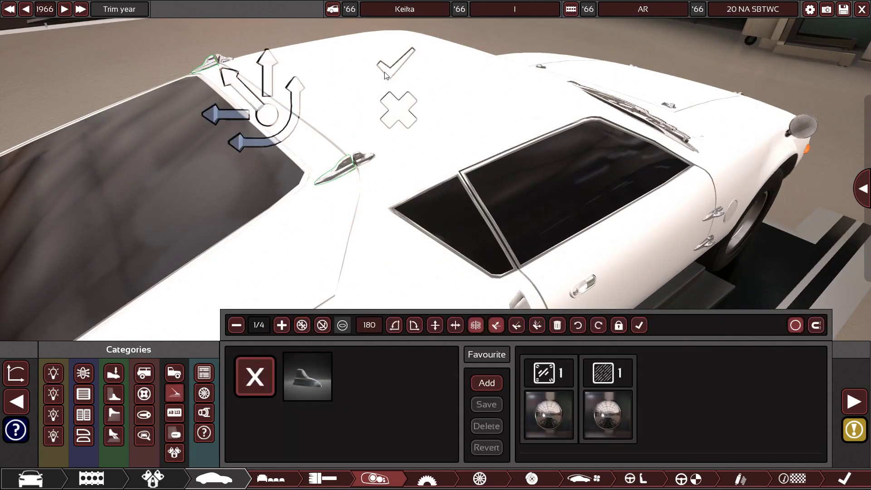
{"action": "left_click", "coordinate": [397, 72]}
Step: Examine the door handle, door hinges, round fender cap and side vents up close
{"action": "left_click_drag", "start_coordinate": [542, 230], "coordinate": [487, 211]}
{"action": "scroll", "coordinate": [487, 211], "scroll_direction": "down", "scroll_amount": 2}
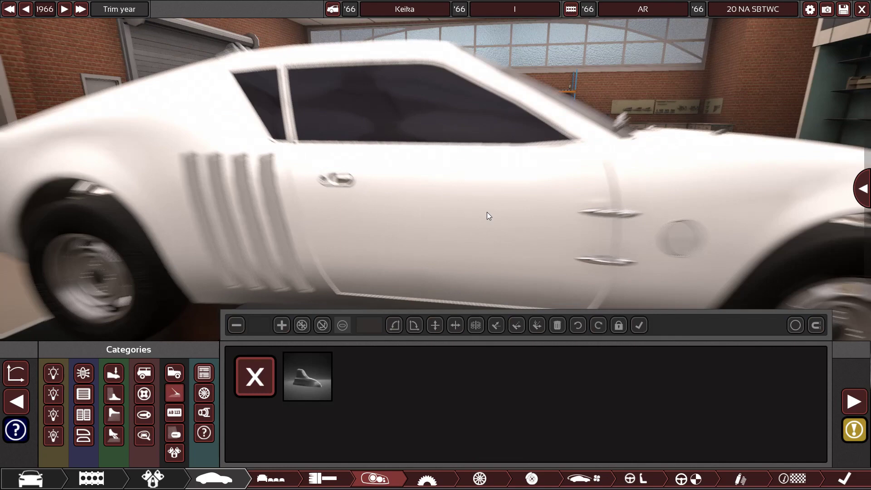
{"action": "left_click_drag", "start_coordinate": [548, 215], "coordinate": [492, 196]}
{"action": "scroll", "coordinate": [509, 197], "scroll_direction": "up", "scroll_amount": 2}
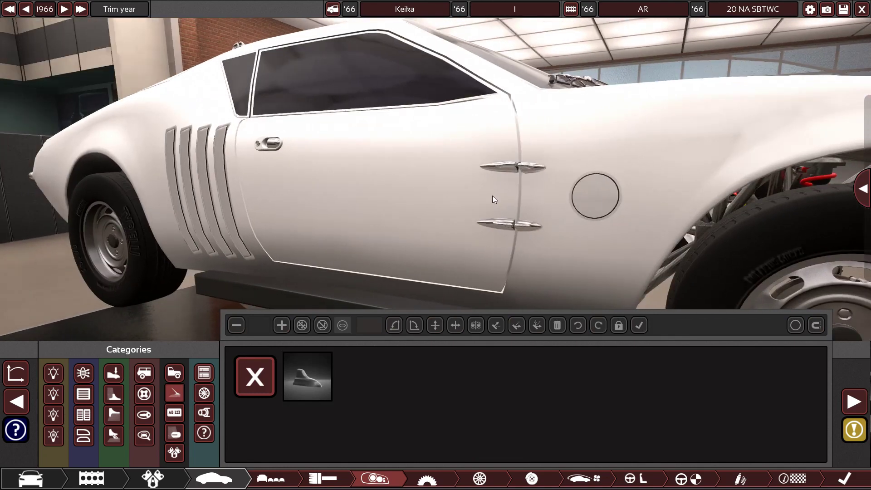
Step: Examine the car's front end, headlights, hood seams and side markers, continuing around to the tail lights and rear bumper
{"action": "left_click_drag", "start_coordinate": [560, 205], "coordinate": [510, 199]}
{"action": "scroll", "coordinate": [513, 199], "scroll_direction": "down", "scroll_amount": 3}
{"action": "left_click_drag", "start_coordinate": [577, 212], "coordinate": [485, 220]}
{"action": "scroll", "coordinate": [519, 207], "scroll_direction": "down", "scroll_amount": 4}
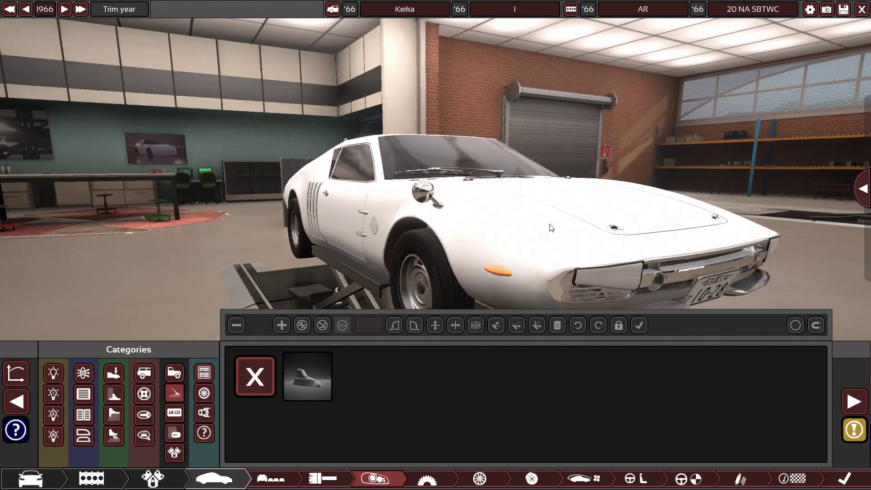
{"action": "left_click_drag", "start_coordinate": [550, 223], "coordinate": [426, 258]}
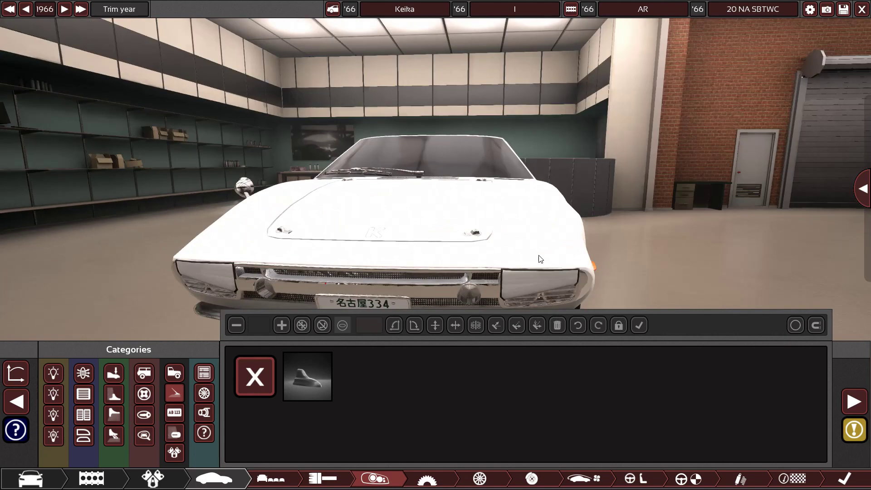
{"action": "left_click_drag", "start_coordinate": [540, 260], "coordinate": [420, 243]}
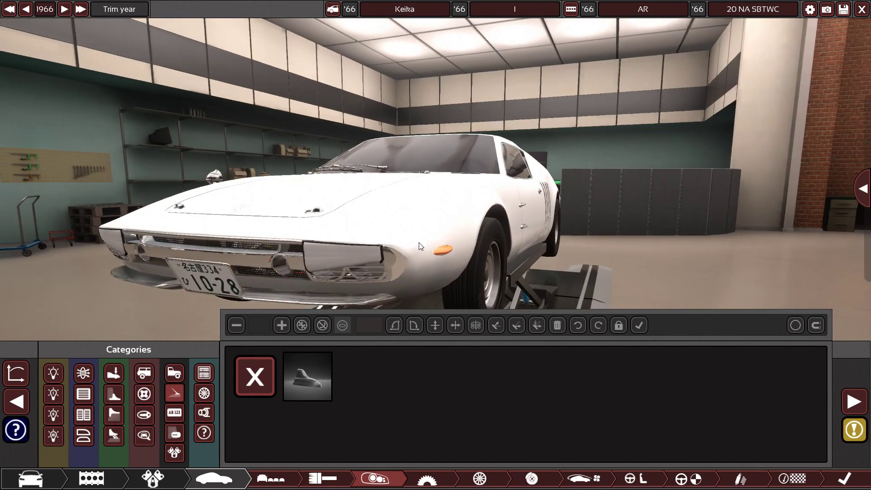
{"action": "left_click_drag", "start_coordinate": [522, 232], "coordinate": [409, 209]}
{"action": "left_click_drag", "start_coordinate": [536, 193], "coordinate": [372, 184]}
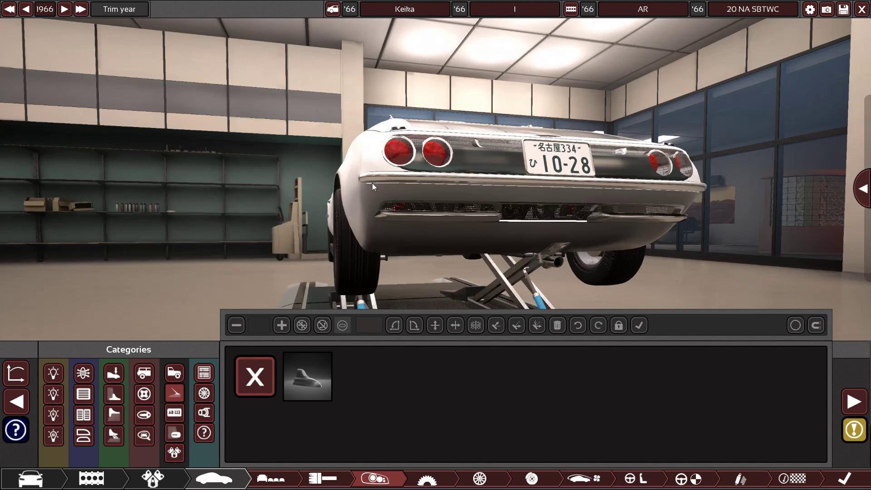
Step: Select the fixture around the exhaust tip under the rear bumper, accept it, and examine the car's side and tail
{"action": "scroll", "coordinate": [484, 229], "scroll_direction": "up", "scroll_amount": 3}
{"action": "left_click", "coordinate": [492, 220]}
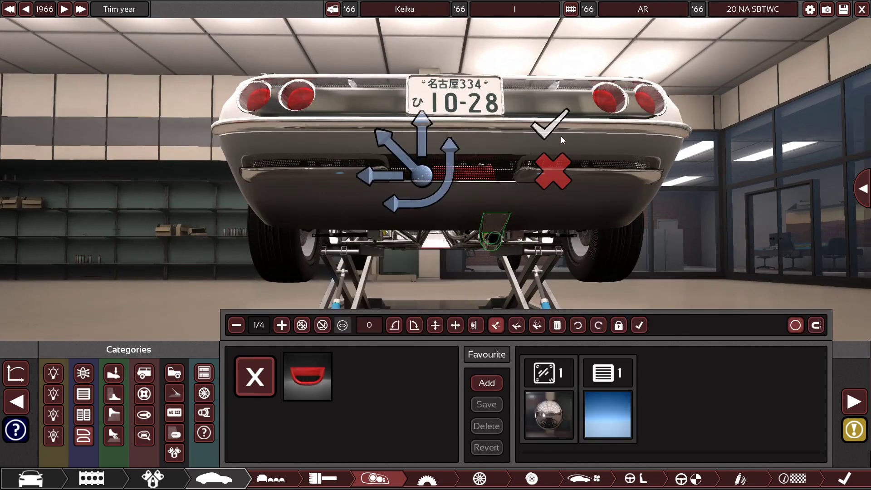
{"action": "left_click", "coordinate": [539, 135]}
{"action": "left_click_drag", "start_coordinate": [539, 135], "coordinate": [328, 231]}
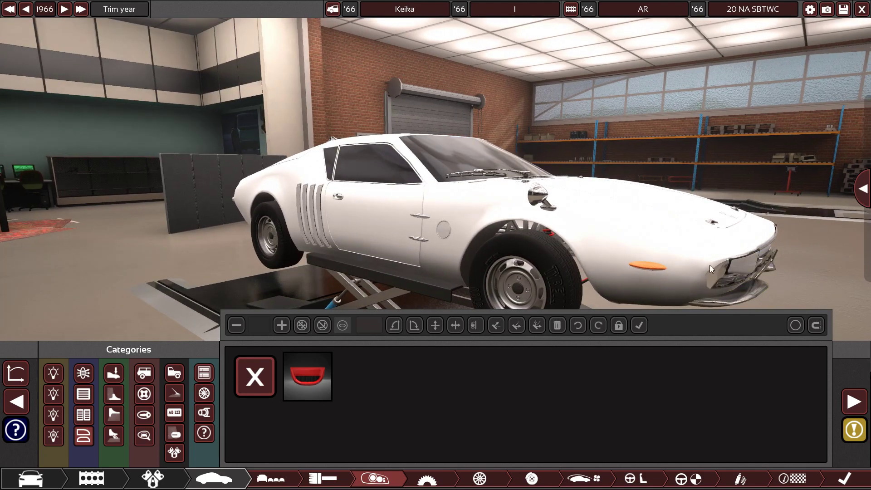
{"action": "left_click_drag", "start_coordinate": [710, 265], "coordinate": [420, 197]}
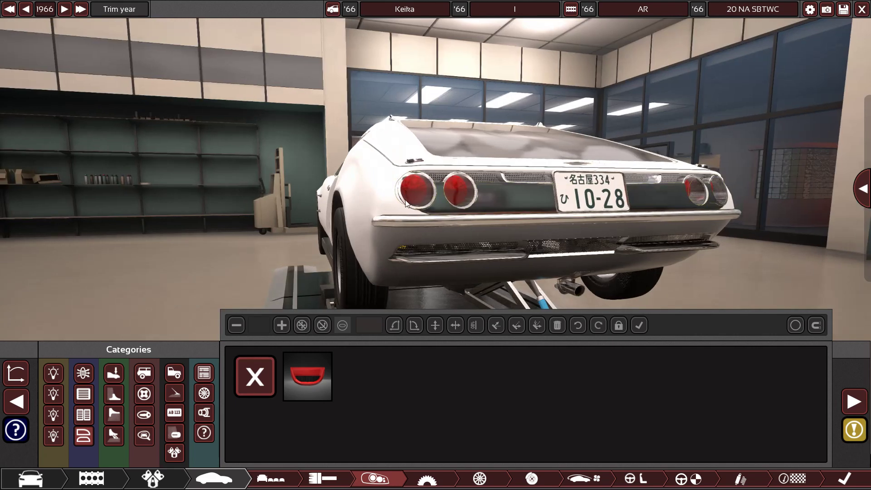
{"action": "left_click_drag", "start_coordinate": [407, 201], "coordinate": [338, 236]}
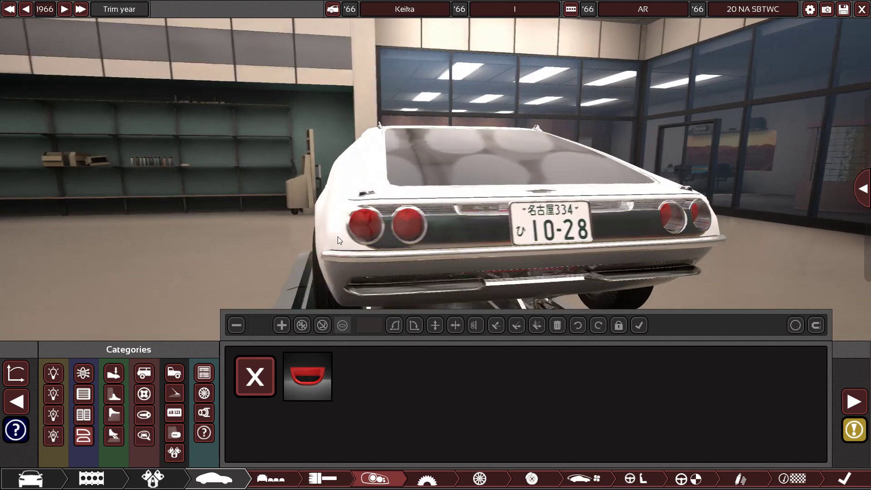
Step: Browse the scoop, door handle and vent fixtures and compare them with the car's four slanted side vents
{"action": "left_click", "coordinate": [84, 395]}
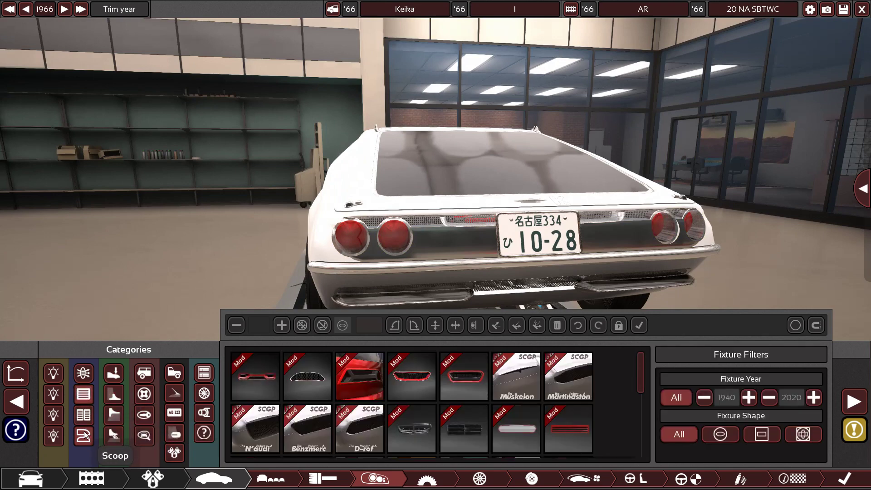
{"action": "left_click_drag", "start_coordinate": [373, 276], "coordinate": [495, 289]}
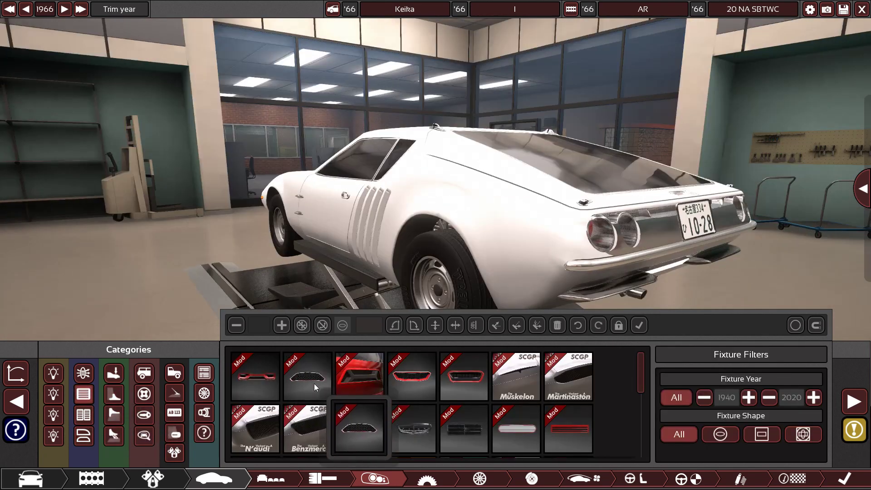
{"action": "scroll", "coordinate": [314, 383], "scroll_direction": "down", "scroll_amount": 2}
{"action": "left_click", "coordinate": [144, 434]}
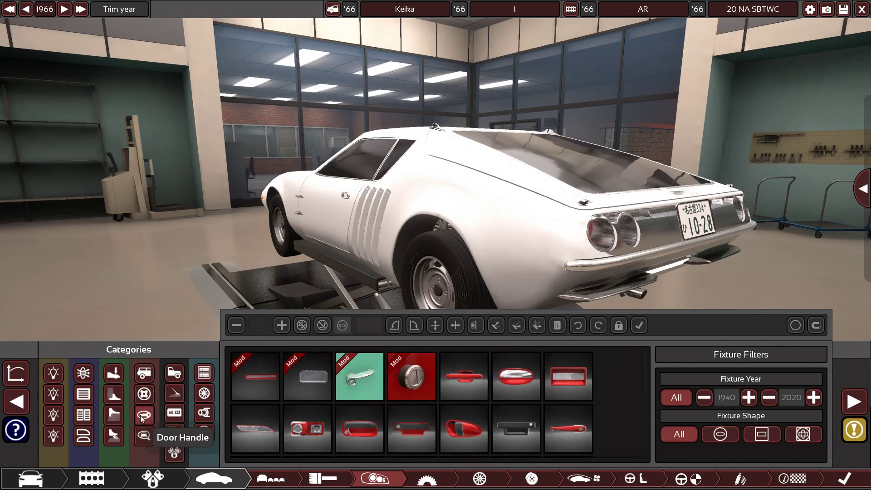
{"action": "left_click", "coordinate": [84, 414]}
{"action": "scroll", "coordinate": [376, 418], "scroll_direction": "down", "scroll_amount": 1}
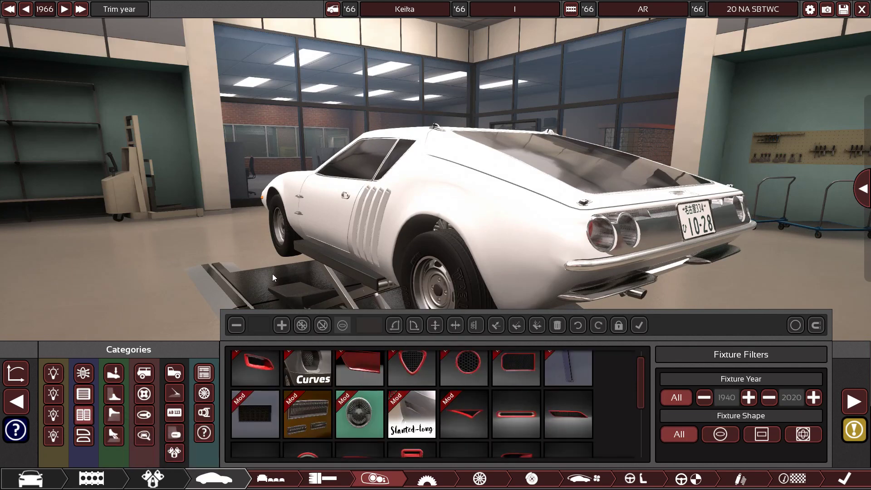
{"action": "left_click_drag", "start_coordinate": [273, 274], "coordinate": [425, 278]}
{"action": "scroll", "coordinate": [316, 291], "scroll_direction": "up", "scroll_amount": 5}
{"action": "left_click_drag", "start_coordinate": [326, 286], "coordinate": [485, 247]}
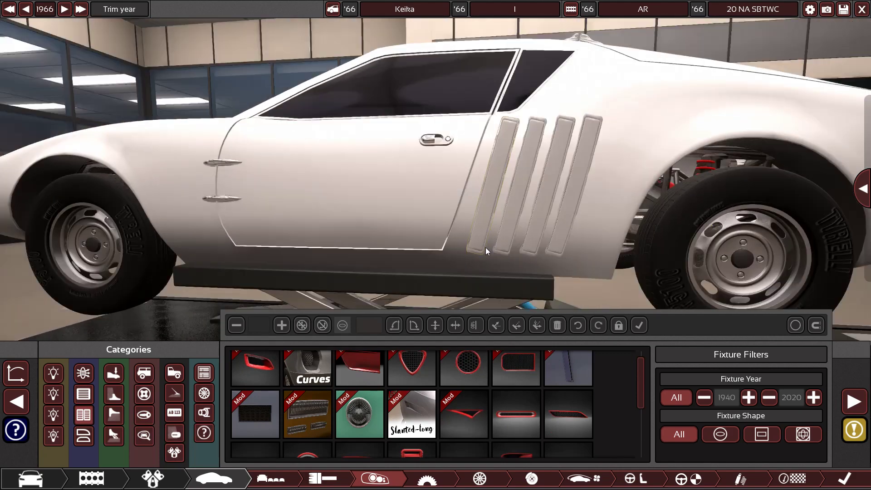
Step: Try placing a plain bar fixture below the front bumper, underneath the license plate
{"action": "left_click", "coordinate": [177, 436]}
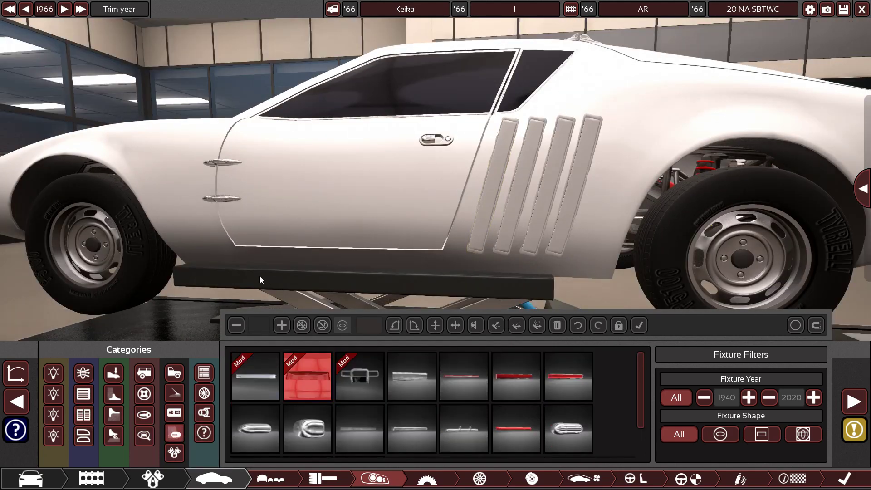
{"action": "left_click_drag", "start_coordinate": [260, 276], "coordinate": [438, 272]}
{"action": "left_click", "coordinate": [507, 383]}
{"action": "left_click_drag", "start_coordinate": [321, 191], "coordinate": [431, 190]}
{"action": "left_click", "coordinate": [307, 376]}
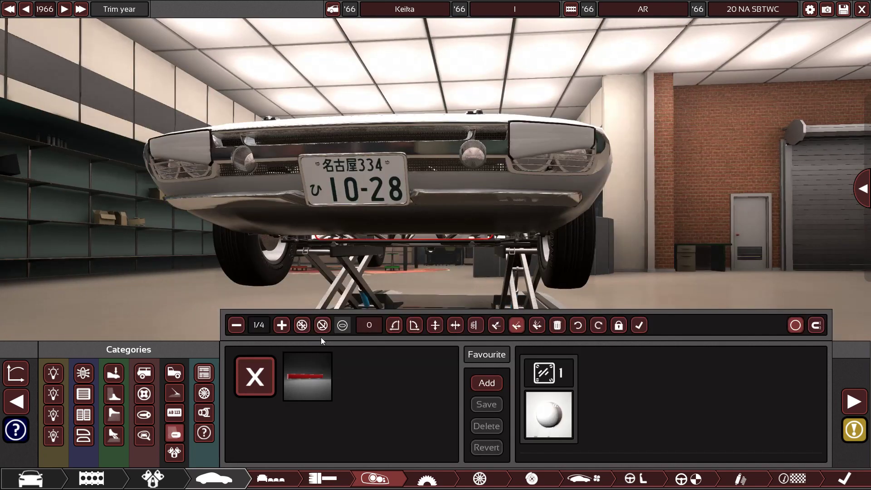
{"action": "left_click", "coordinate": [365, 223]}
{"action": "left_click_drag", "start_coordinate": [368, 223], "coordinate": [352, 229]}
Step: Reposition the bar fixture as a lip under the front bumper, stretch it wider, and discard it
{"action": "left_click", "coordinate": [503, 322]}
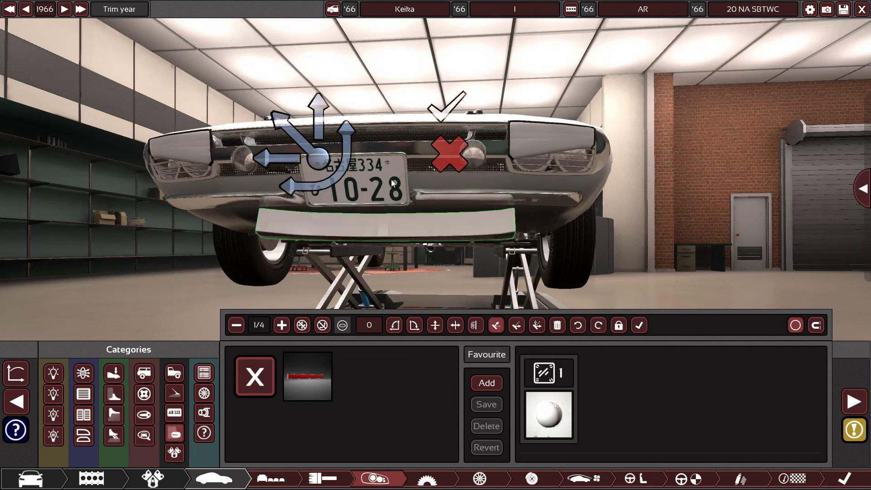
{"action": "left_click_drag", "start_coordinate": [385, 223], "coordinate": [364, 218]}
{"action": "left_click", "coordinate": [498, 325]}
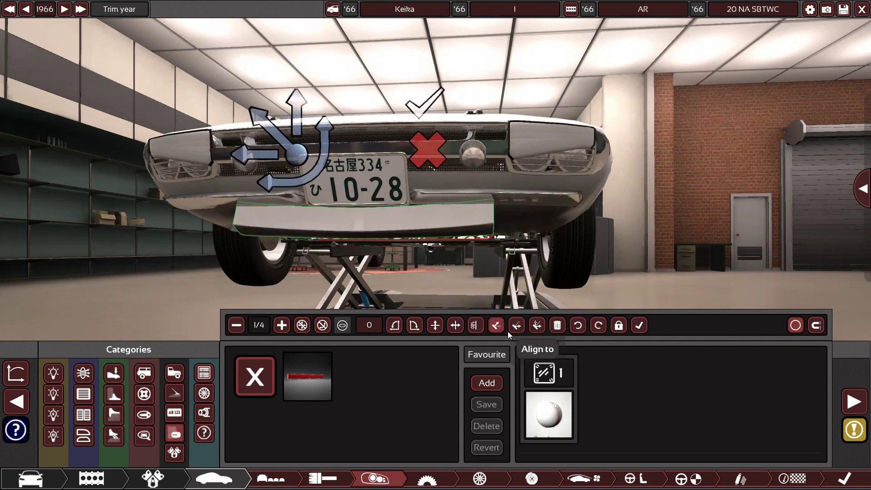
{"action": "left_click_drag", "start_coordinate": [296, 114], "coordinate": [340, 59]}
{"action": "left_click_drag", "start_coordinate": [251, 153], "coordinate": [325, 152]}
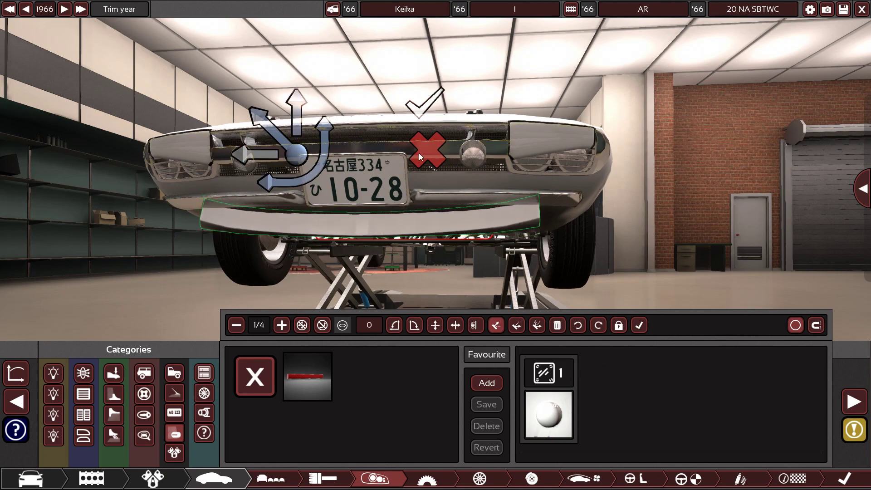
{"action": "left_click_drag", "start_coordinate": [532, 231], "coordinate": [502, 245]}
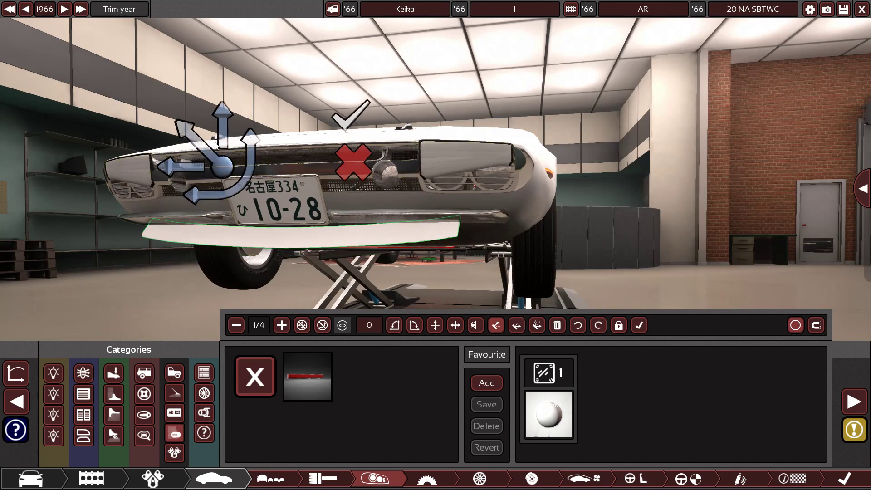
{"action": "left_click_drag", "start_coordinate": [226, 126], "coordinate": [234, 86]}
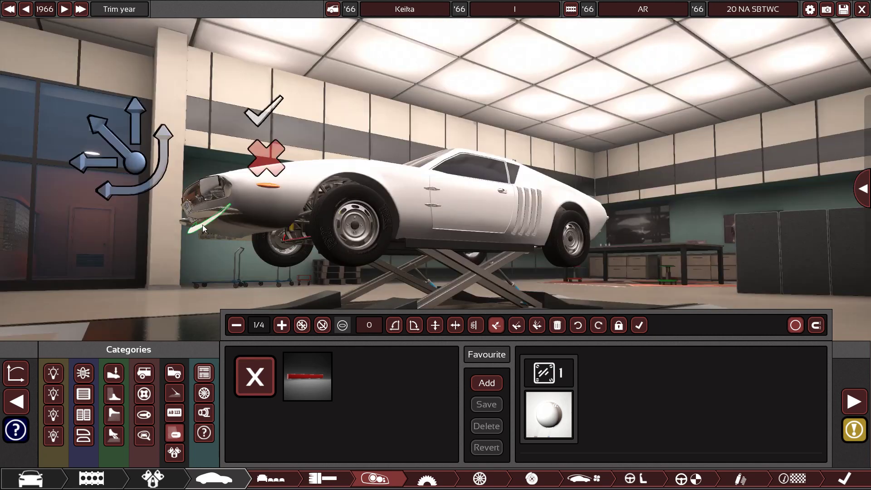
{"action": "left_click_drag", "start_coordinate": [202, 225], "coordinate": [414, 259]}
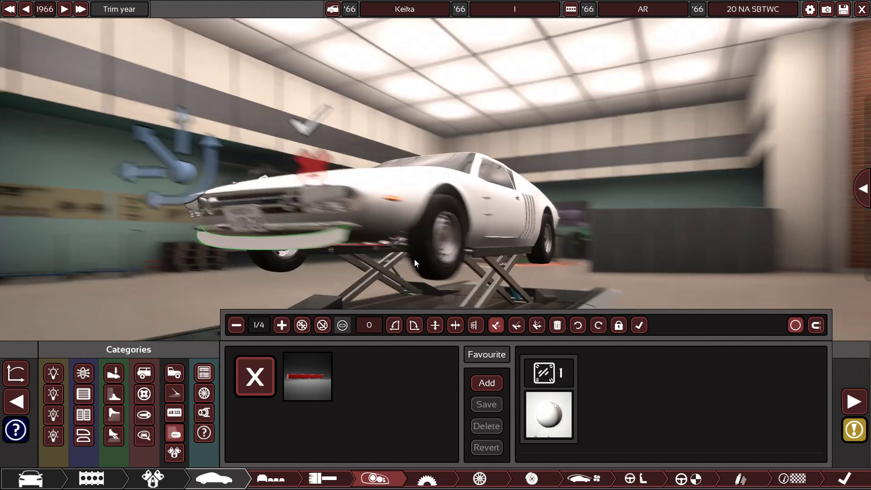
{"action": "left_click", "coordinate": [339, 177]}
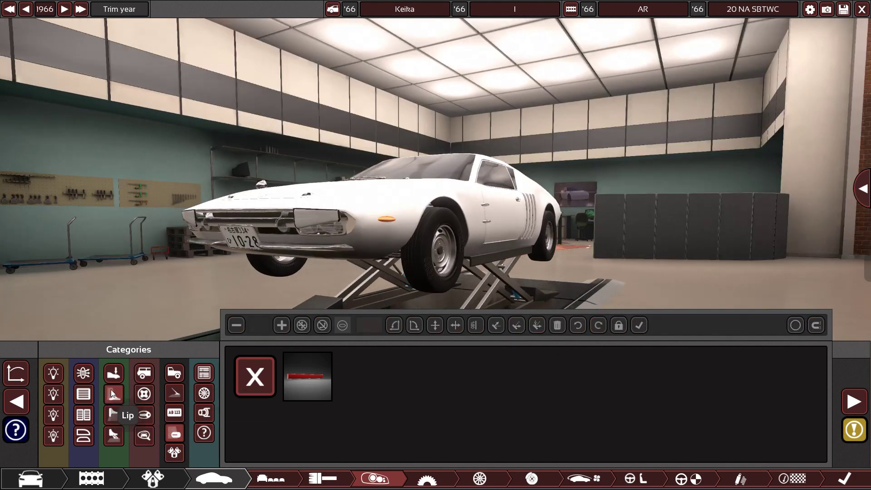
Step: Examine the car's side profile from the nose to the rear quarter
{"action": "left_click_drag", "start_coordinate": [436, 199], "coordinate": [330, 249]}
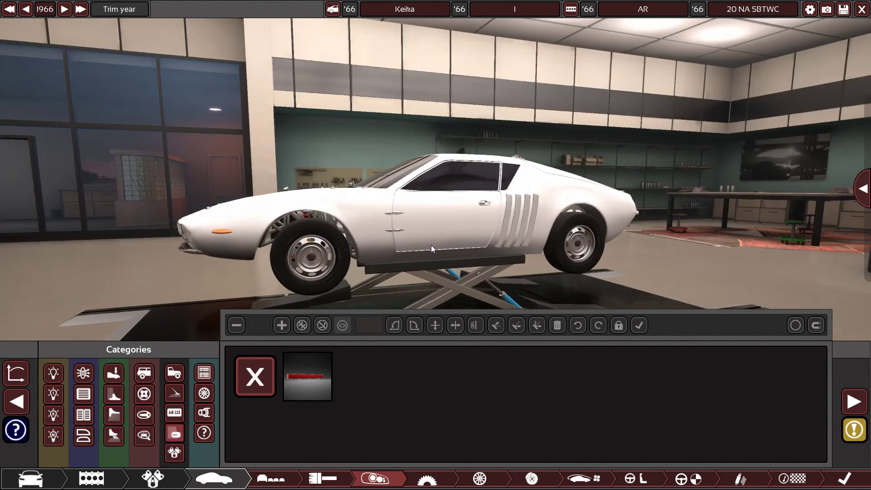
{"action": "left_click_drag", "start_coordinate": [431, 245], "coordinate": [309, 240]}
{"action": "left_click_drag", "start_coordinate": [558, 245], "coordinate": [211, 210]}
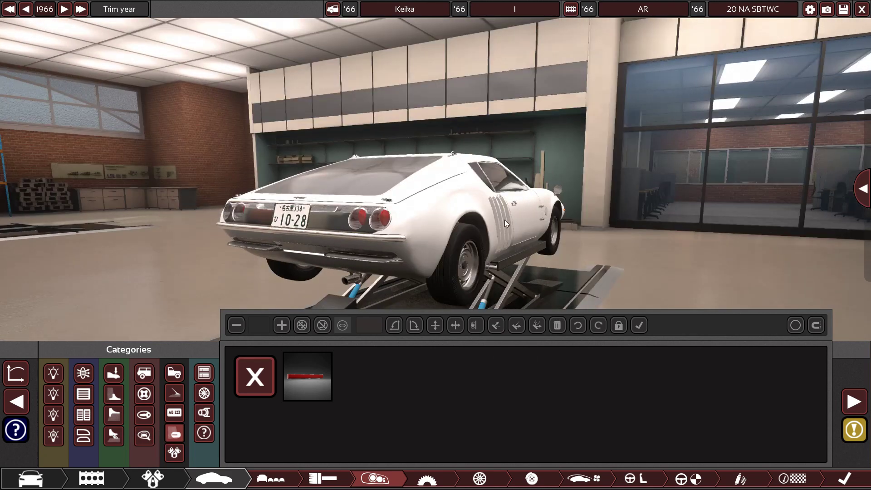
{"action": "left_click_drag", "start_coordinate": [504, 220], "coordinate": [352, 229]}
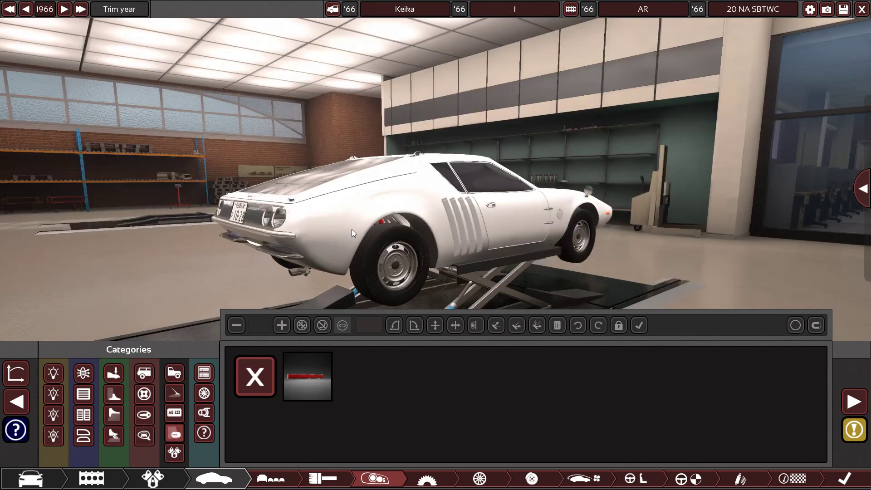
Step: Try the bar fixture on the rear deck edge above the license plate and discard it
{"action": "left_click", "coordinate": [322, 366]}
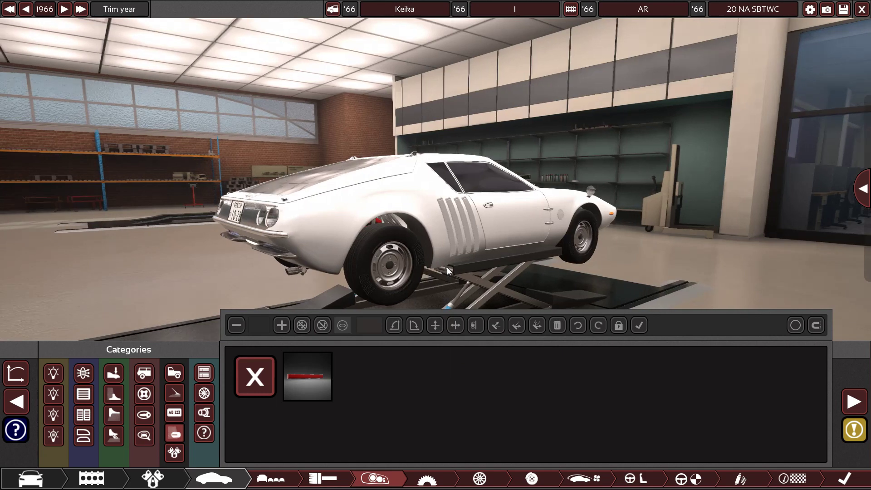
{"action": "left_click_drag", "start_coordinate": [435, 262], "coordinate": [479, 279]}
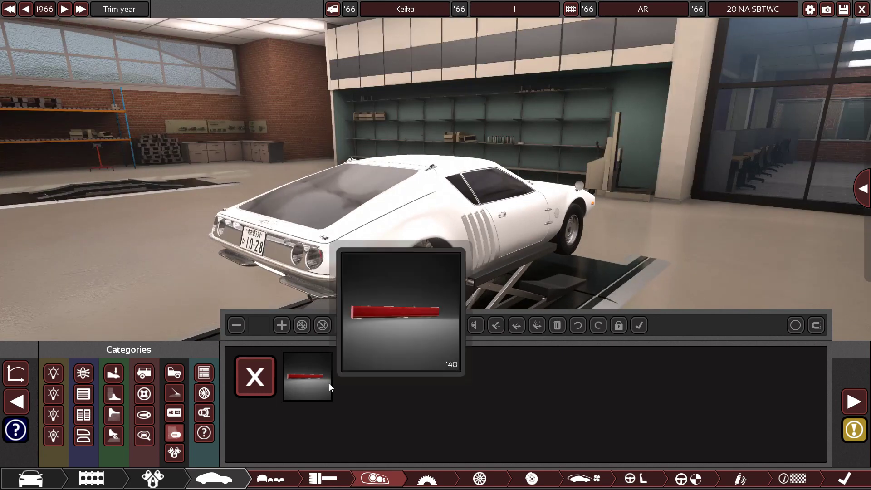
{"action": "left_click", "coordinate": [328, 382]}
{"action": "left_click_drag", "start_coordinate": [313, 335], "coordinate": [267, 227]}
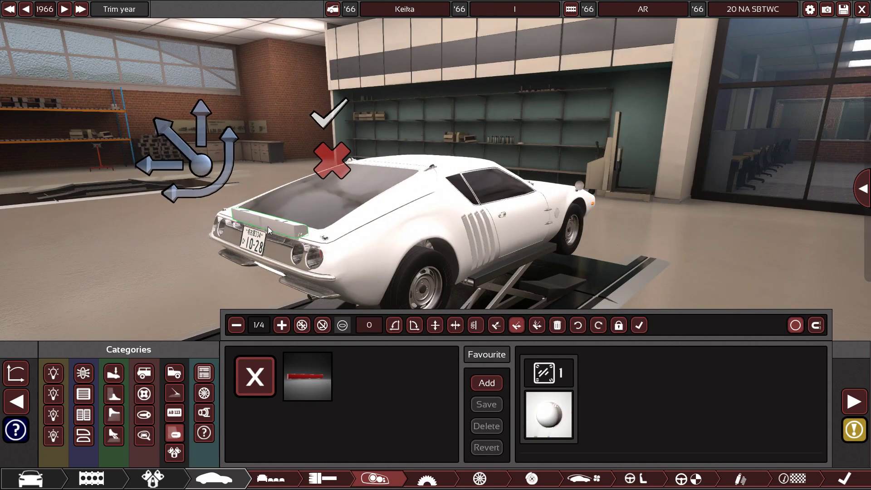
{"action": "left_click_drag", "start_coordinate": [332, 229], "coordinate": [485, 236]}
{"action": "scroll", "coordinate": [486, 239], "scroll_direction": "up", "scroll_amount": 3}
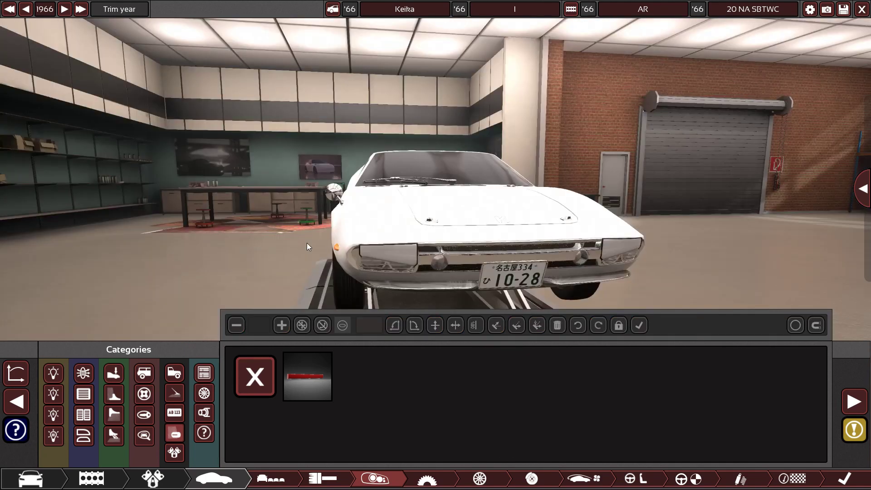
Step: Examine the finished body from the front, the front quarter, the side and the rear quarter
{"action": "left_click_drag", "start_coordinate": [307, 243], "coordinate": [450, 237]}
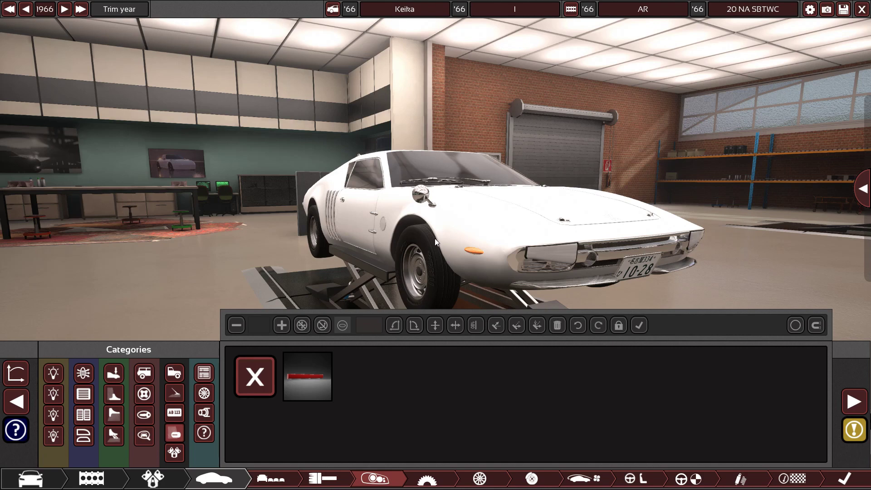
{"action": "mouse_move", "coordinate": [435, 239]}
{"action": "left_mouse_down"}
{"action": "mouse_move", "coordinate": [434, 246]}
{"action": "mouse_move", "coordinate": [477, 240]}
{"action": "mouse_move", "coordinate": [424, 237]}
{"action": "left_mouse_up"}
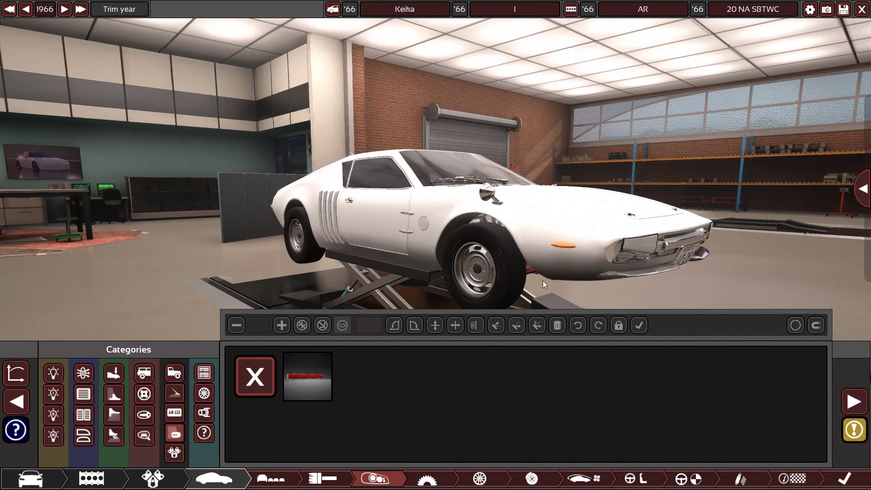
{"action": "left_click_drag", "start_coordinate": [543, 281], "coordinate": [585, 272]}
{"action": "left_click_drag", "start_coordinate": [525, 219], "coordinate": [491, 226]}
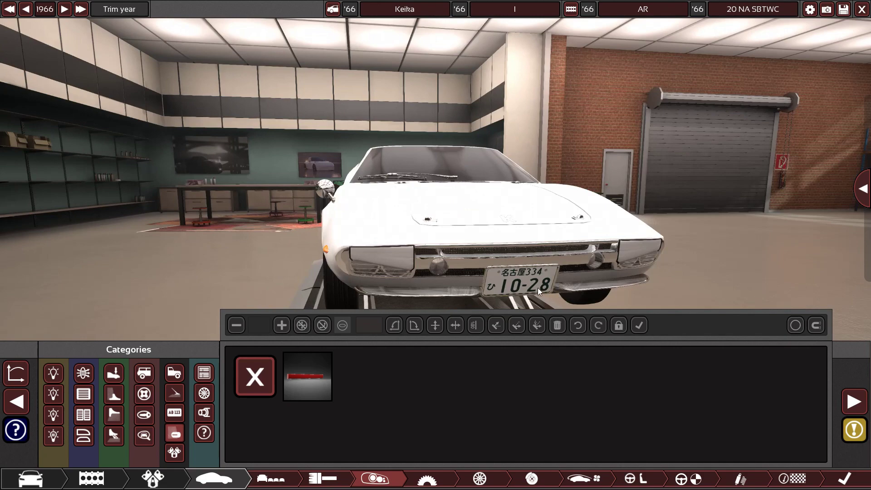
{"action": "left_click_drag", "start_coordinate": [538, 288], "coordinate": [550, 234]}
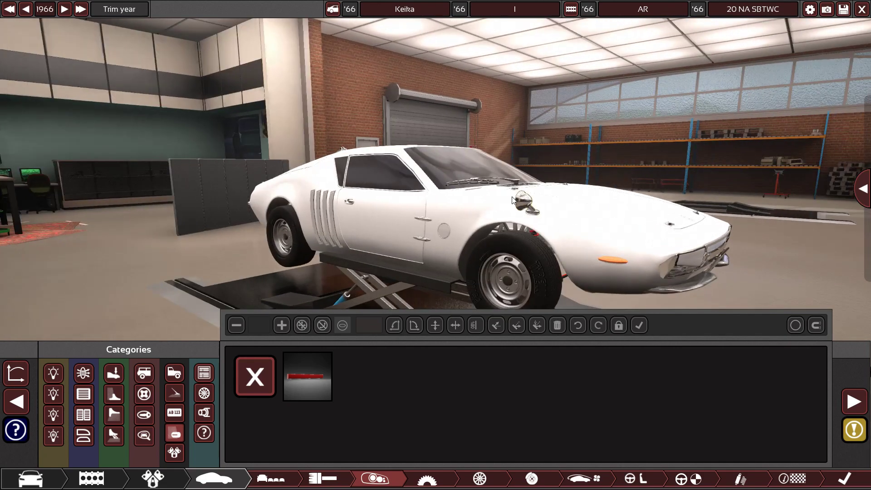
{"action": "left_click_drag", "start_coordinate": [460, 242], "coordinate": [537, 277]}
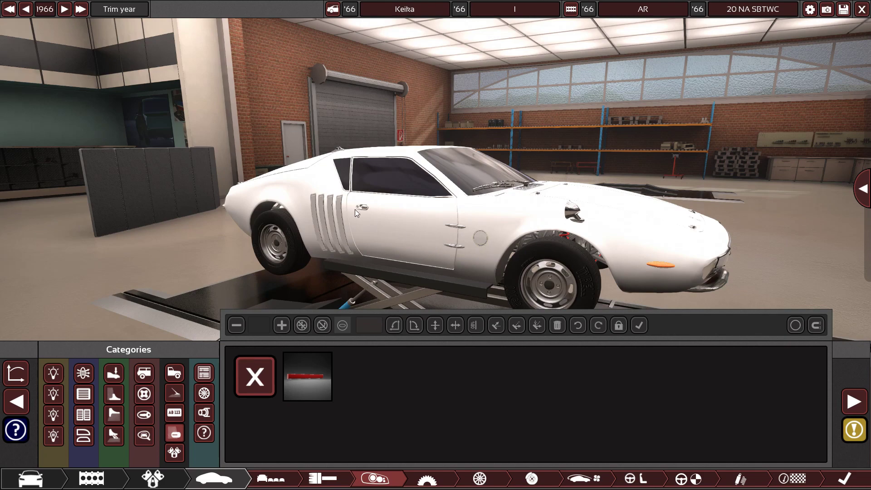
{"action": "left_click_drag", "start_coordinate": [355, 209], "coordinate": [556, 220]}
{"action": "left_click_drag", "start_coordinate": [405, 228], "coordinate": [512, 184]}
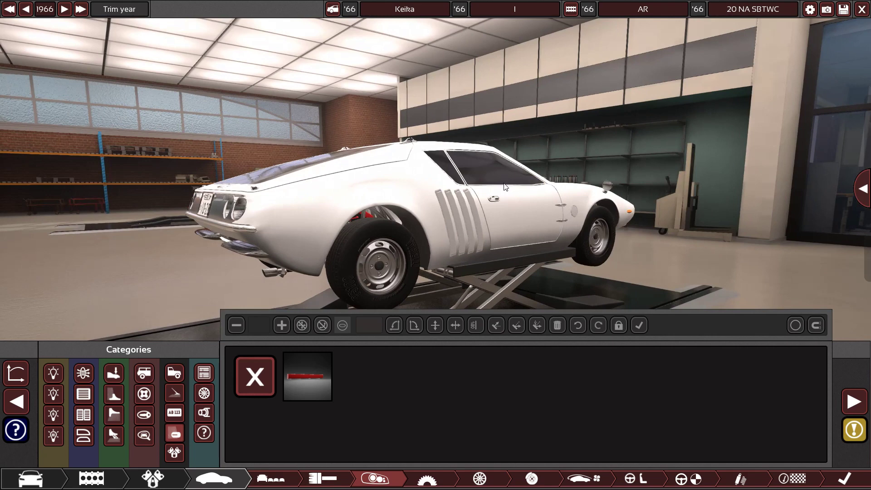
Step: Examine the car body from the rear, the rear quarter, the side and the front quarter
{"action": "left_click_drag", "start_coordinate": [504, 184], "coordinate": [638, 224]}
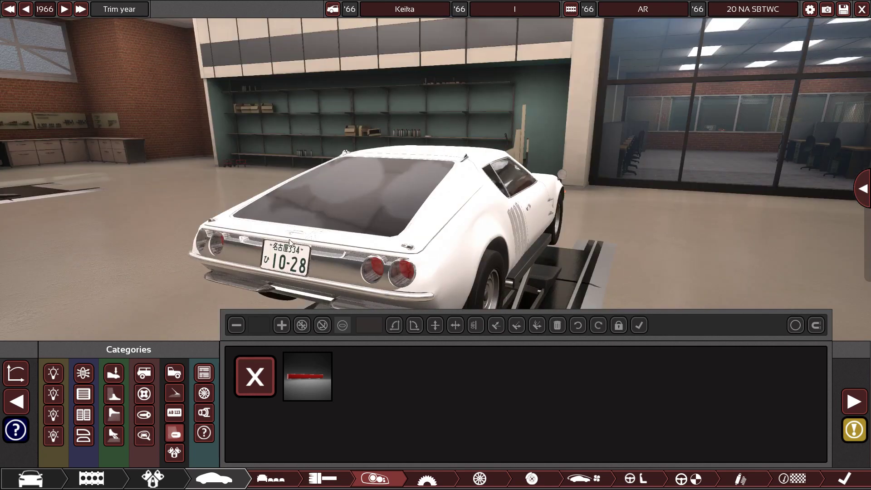
{"action": "left_click_drag", "start_coordinate": [376, 244], "coordinate": [357, 239]}
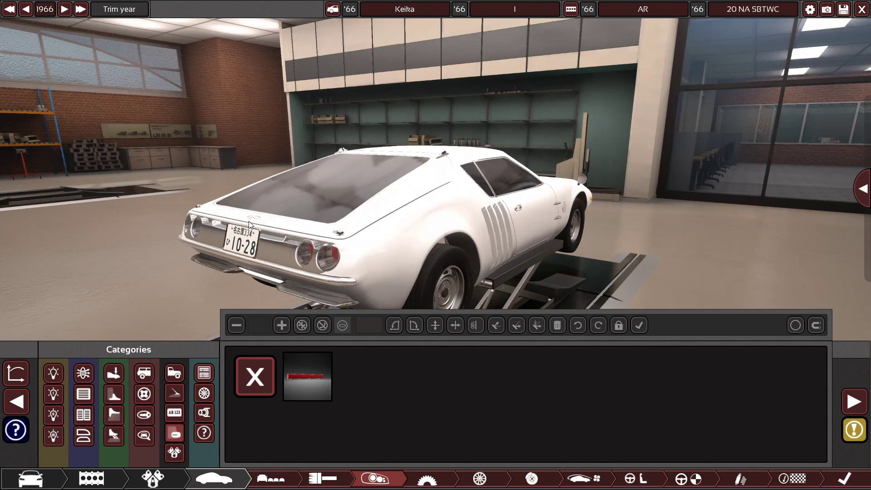
{"action": "left_click_drag", "start_coordinate": [410, 235], "coordinate": [353, 231]}
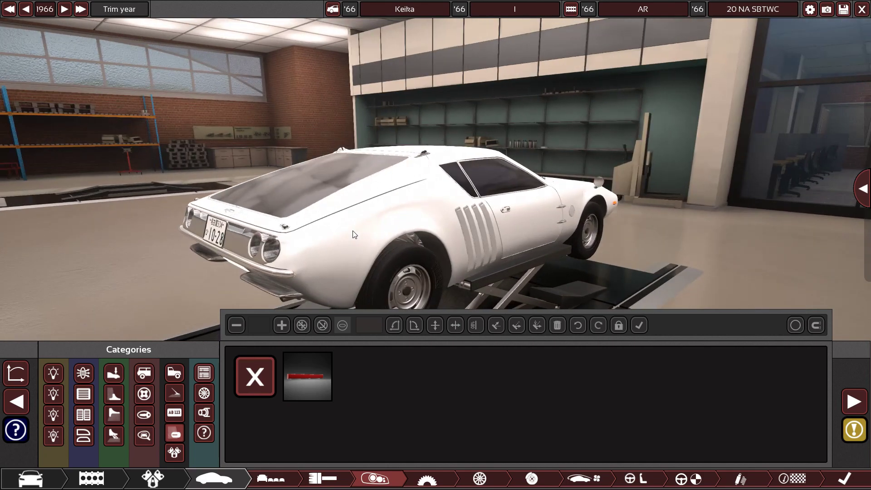
{"action": "left_click_drag", "start_coordinate": [447, 228], "coordinate": [396, 239]}
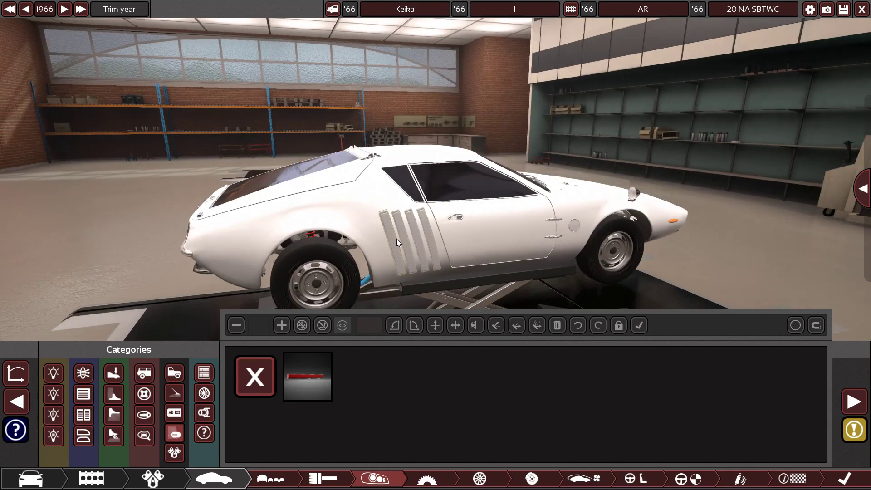
{"action": "left_click_drag", "start_coordinate": [396, 239], "coordinate": [341, 237]}
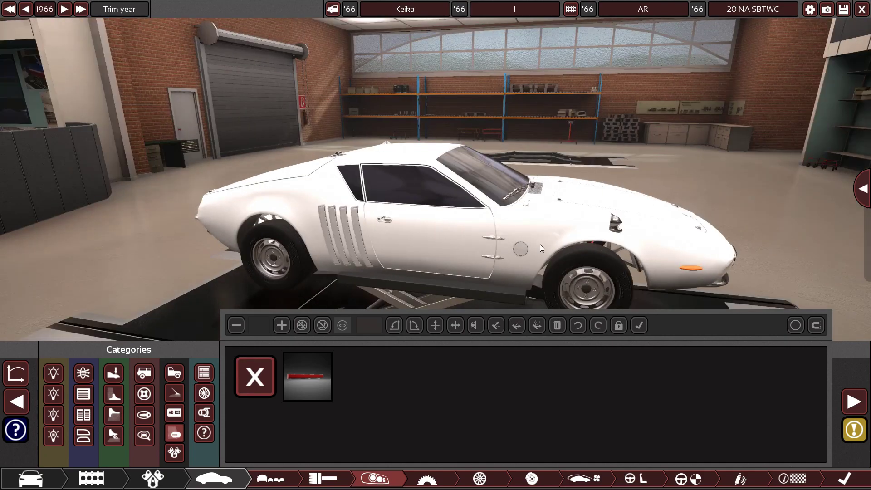
{"action": "left_click_drag", "start_coordinate": [454, 237], "coordinate": [169, 262]}
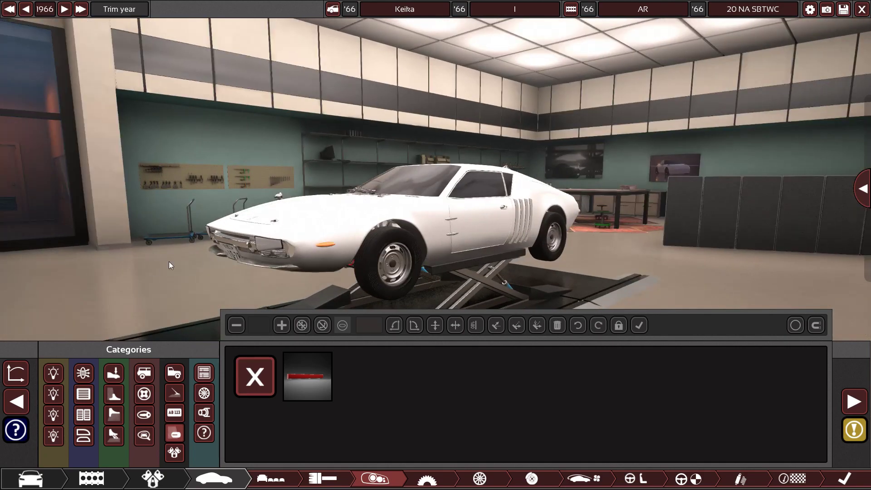
Step: Place a straight metallic bar trim on the lower door between the hinges and the door handle, and stretch it longer
{"action": "left_click_drag", "start_coordinate": [337, 251], "coordinate": [545, 199]}
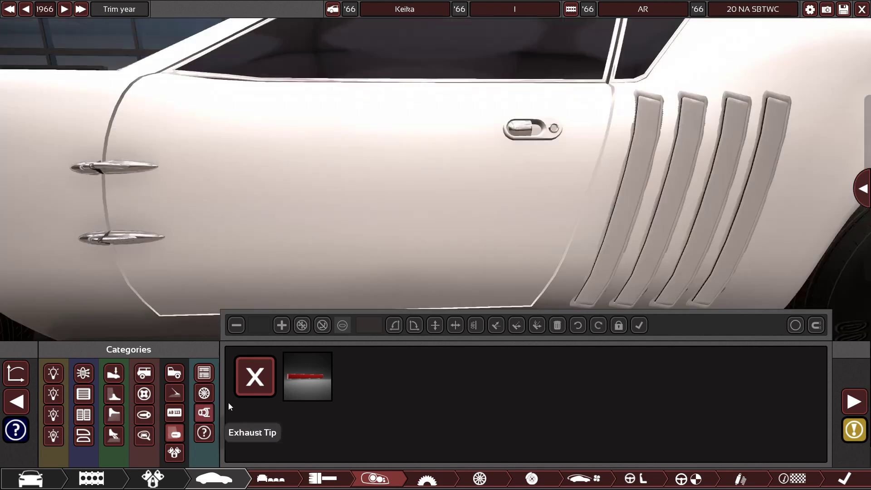
{"action": "left_click", "coordinate": [252, 387]}
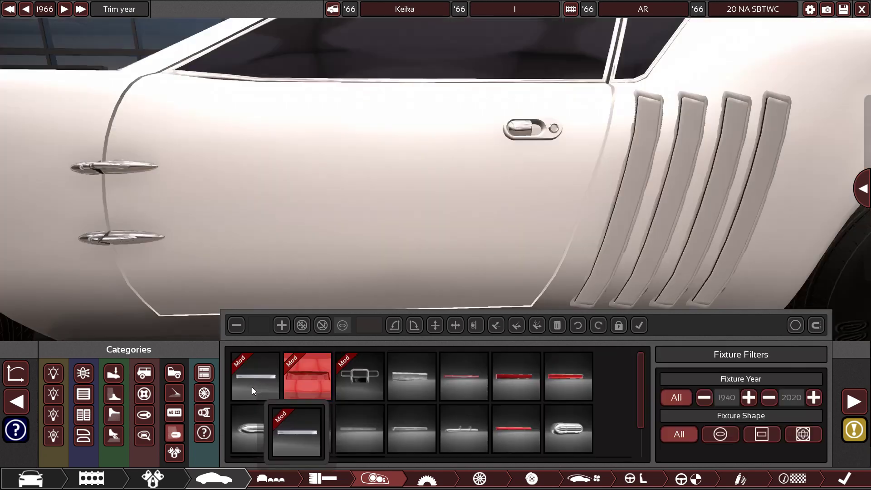
{"action": "left_click", "coordinate": [395, 388]}
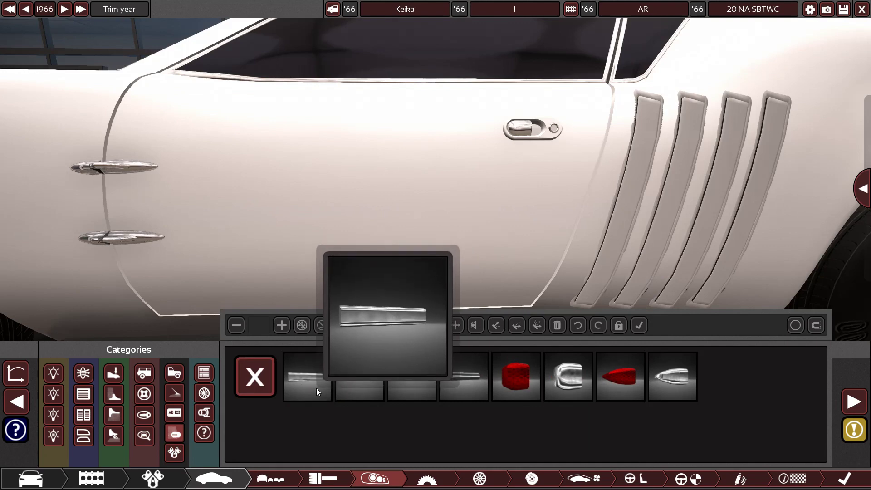
{"action": "left_click", "coordinate": [316, 388]}
{"action": "left_click", "coordinate": [372, 230]}
{"action": "left_click_drag", "start_coordinate": [269, 168], "coordinate": [6, 159]}
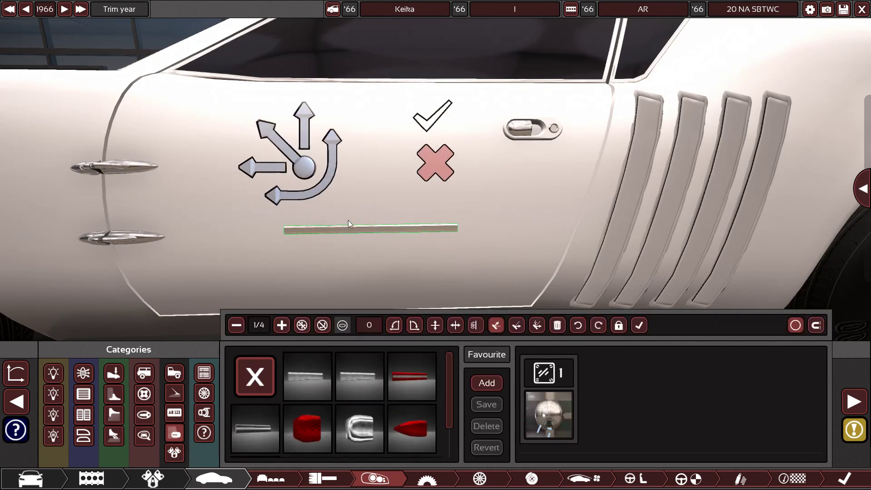
{"action": "left_click_drag", "start_coordinate": [348, 220], "coordinate": [372, 229]}
{"action": "scroll", "coordinate": [379, 217], "scroll_direction": "up", "scroll_amount": 4}
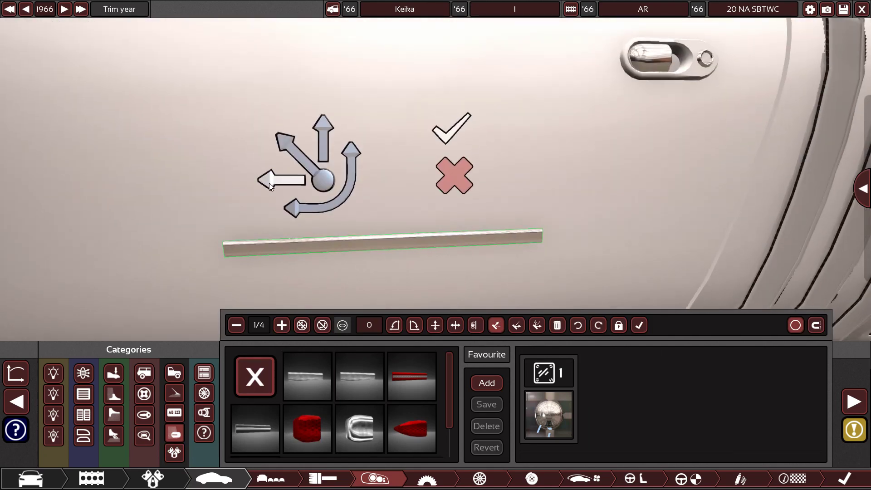
{"action": "left_click_drag", "start_coordinate": [271, 186], "coordinate": [242, 179]}
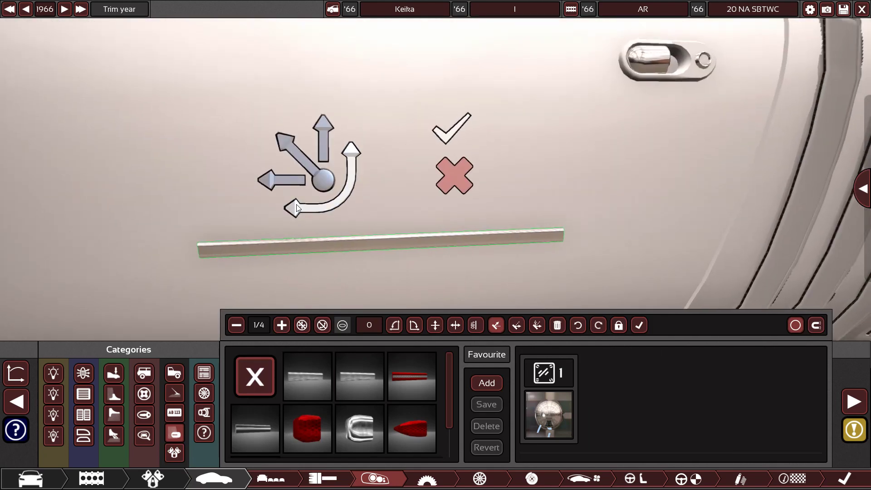
{"action": "scroll", "coordinate": [297, 208], "scroll_direction": "down", "scroll_amount": 5}
{"action": "scroll", "coordinate": [400, 256], "scroll_direction": "up", "scroll_amount": 3}
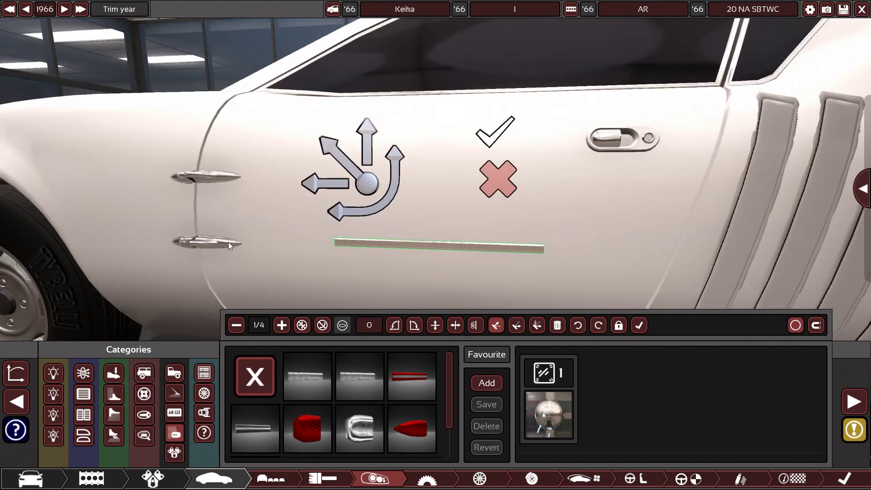
Step: Select the lower door hinge fixture, inspect it along the car's flank, and finish editing it
{"action": "left_click", "coordinate": [208, 243]}
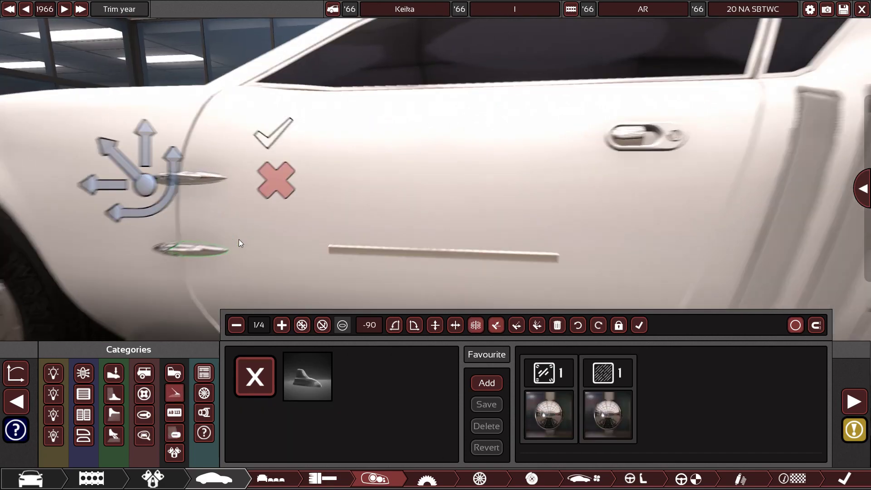
{"action": "scroll", "coordinate": [239, 240], "scroll_direction": "up", "scroll_amount": 5}
{"action": "left_click_drag", "start_coordinate": [590, 241], "coordinate": [446, 241]}
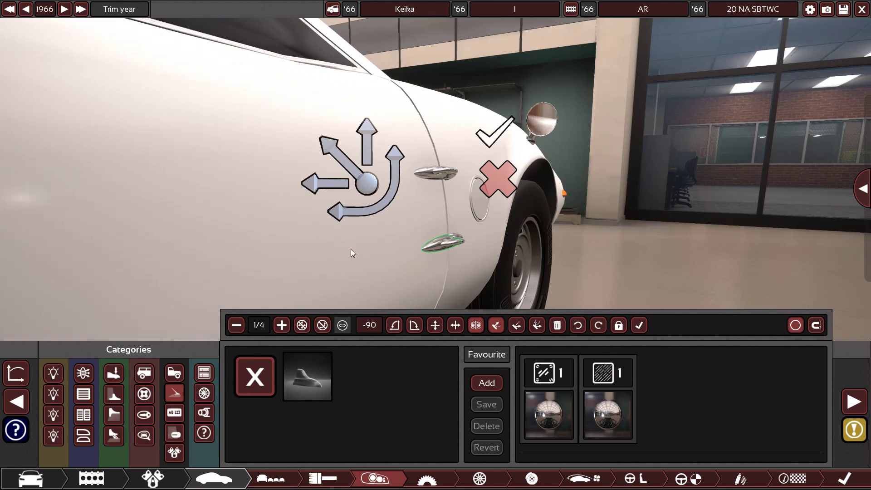
{"action": "scroll", "coordinate": [472, 249], "scroll_direction": "down", "scroll_amount": 4}
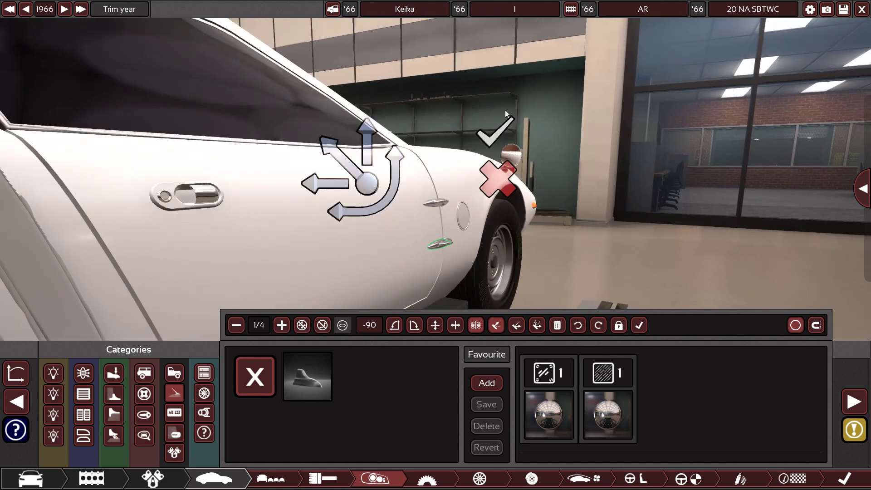
{"action": "left_click", "coordinate": [508, 123]}
Step: Show the display options, use the walking-figure option, and check the bar trim on the door
{"action": "left_click", "coordinate": [863, 189]}
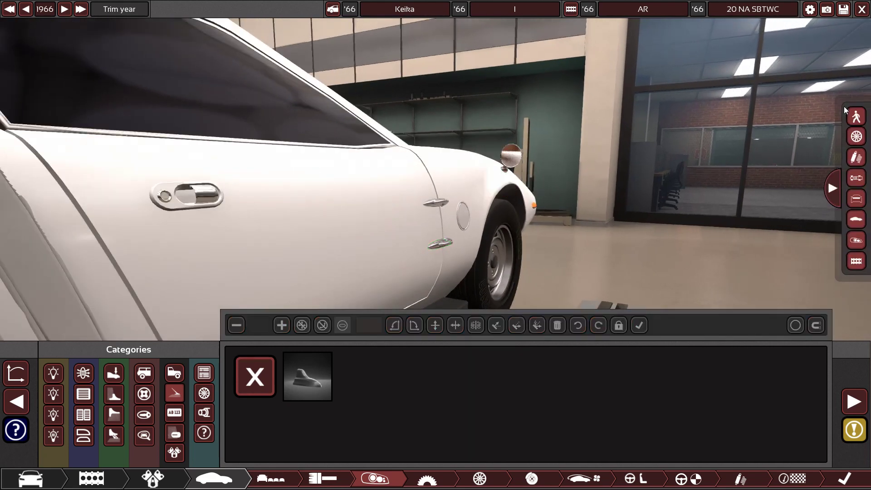
{"action": "left_click", "coordinate": [856, 117]}
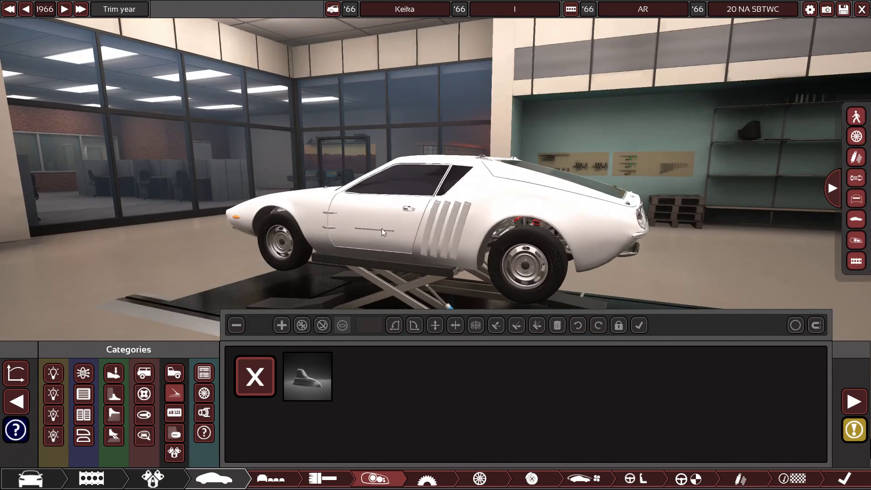
{"action": "left_click", "coordinate": [382, 228]}
{"action": "scroll", "coordinate": [425, 255], "scroll_direction": "up", "scroll_amount": 5}
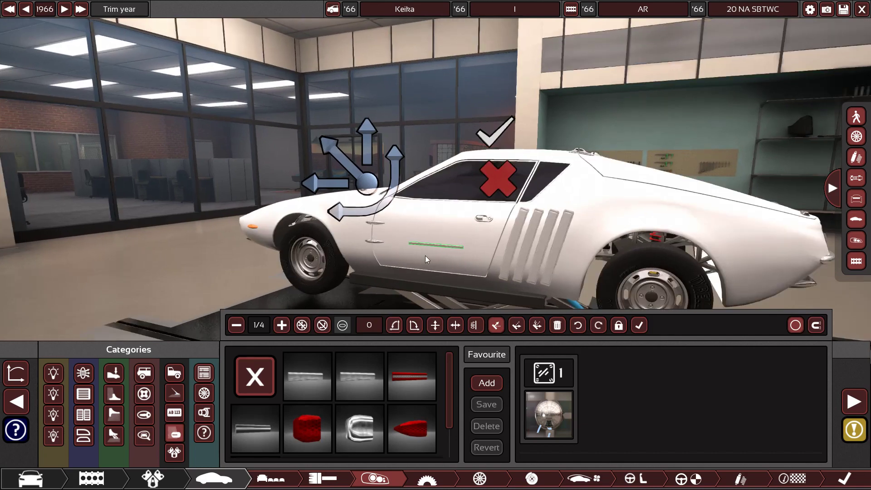
{"action": "scroll", "coordinate": [442, 252], "scroll_direction": "up", "scroll_amount": 3}
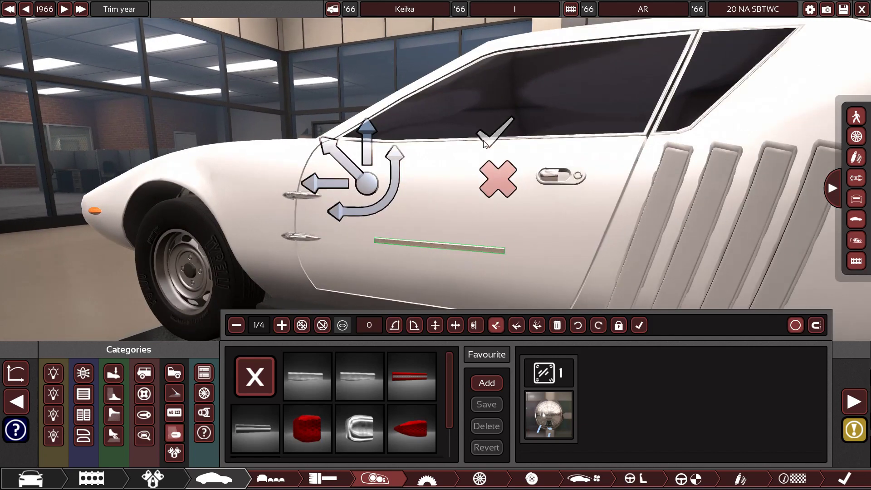
{"action": "left_click", "coordinate": [485, 144]}
Step: Place a metal letter H from the single-letter badge set on the door, scale it down, and rest it on the bar's front end
{"action": "scroll", "coordinate": [427, 250], "scroll_direction": "up", "scroll_amount": 5}
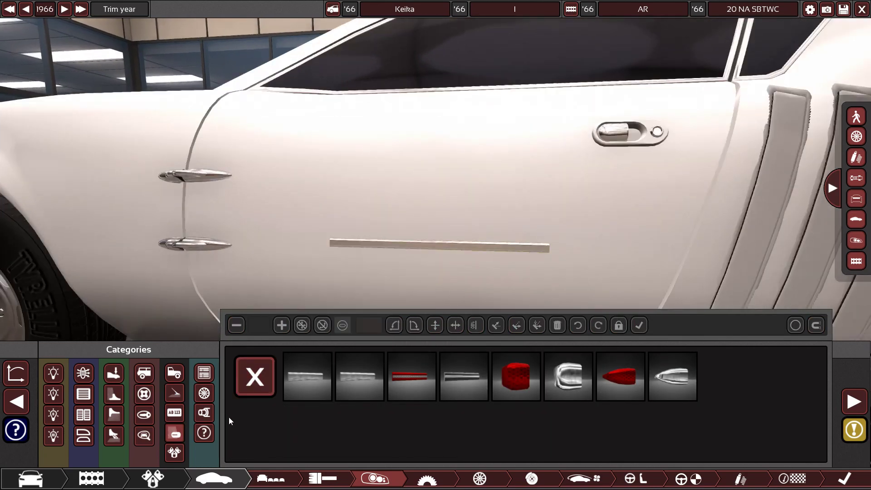
{"action": "left_click", "coordinate": [176, 446]}
{"action": "mouse_move", "coordinate": [541, 397]}
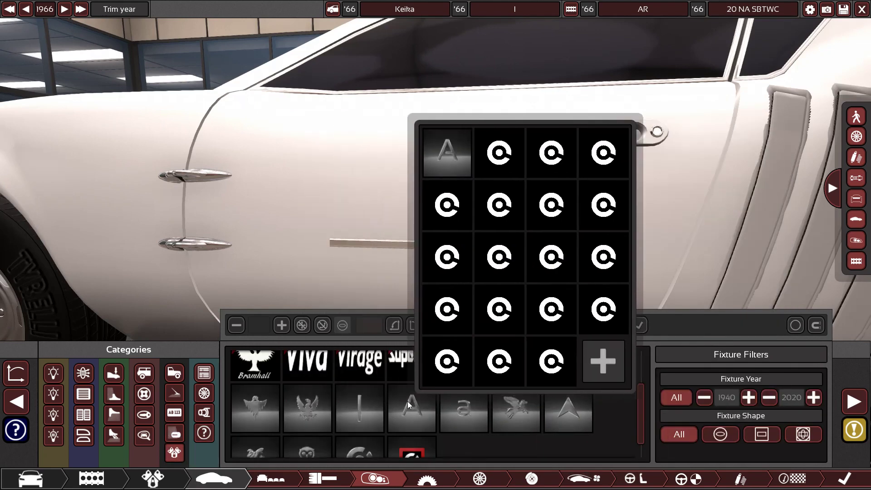
{"action": "left_click", "coordinate": [408, 401]}
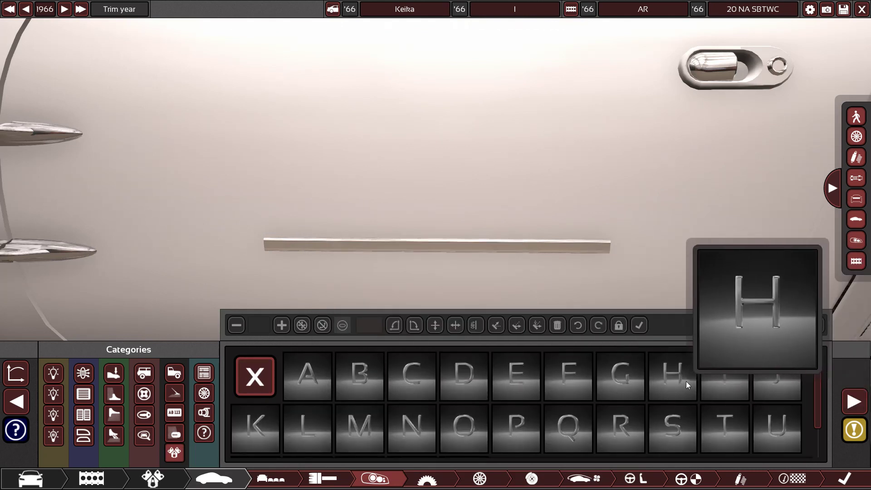
{"action": "left_click", "coordinate": [332, 238]}
{"action": "left_click_drag", "start_coordinate": [323, 217], "coordinate": [302, 225]}
{"action": "left_click_drag", "start_coordinate": [219, 145], "coordinate": [369, 223]}
{"action": "scroll", "coordinate": [369, 223], "scroll_direction": "up", "scroll_amount": 4}
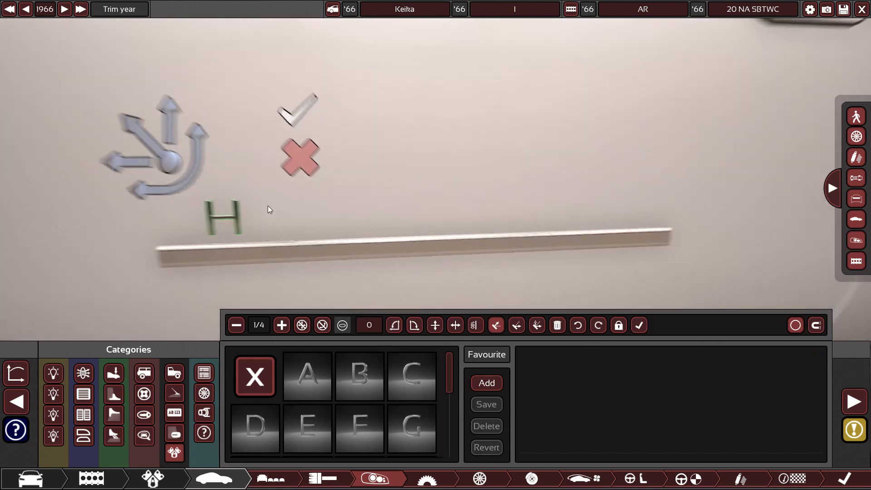
{"action": "left_click_drag", "start_coordinate": [227, 219], "coordinate": [230, 225]}
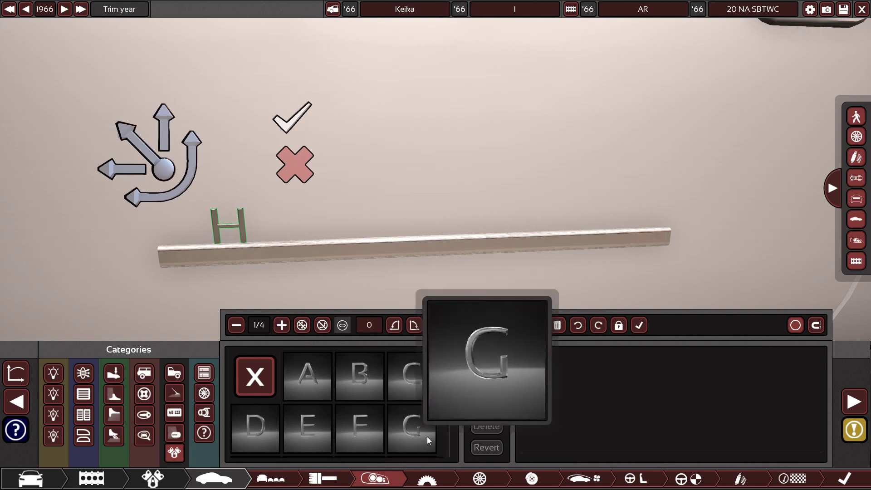
Step: Copy the letter H beside itself along the bar and change the copy to the letter E
{"action": "scroll", "coordinate": [434, 423], "scroll_direction": "down", "scroll_amount": 5}
{"action": "scroll", "coordinate": [352, 380], "scroll_direction": "up", "scroll_amount": 5}
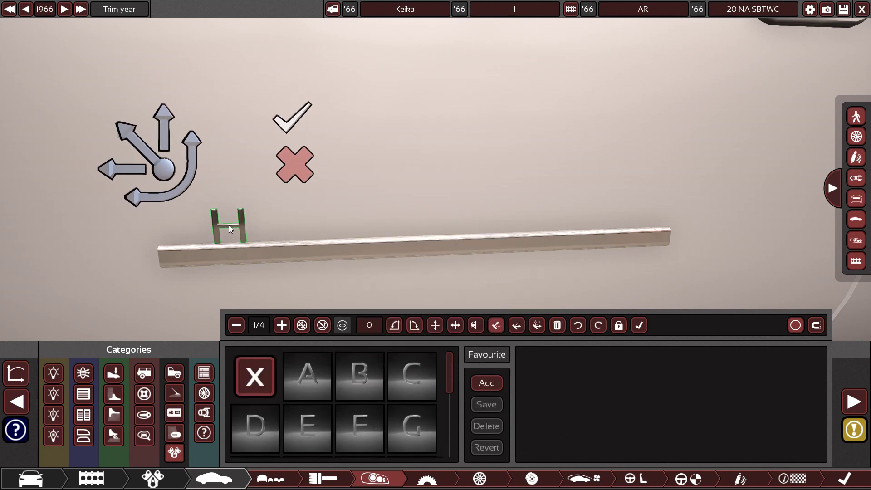
{"action": "left_click_drag", "start_coordinate": [228, 226], "coordinate": [270, 229]}
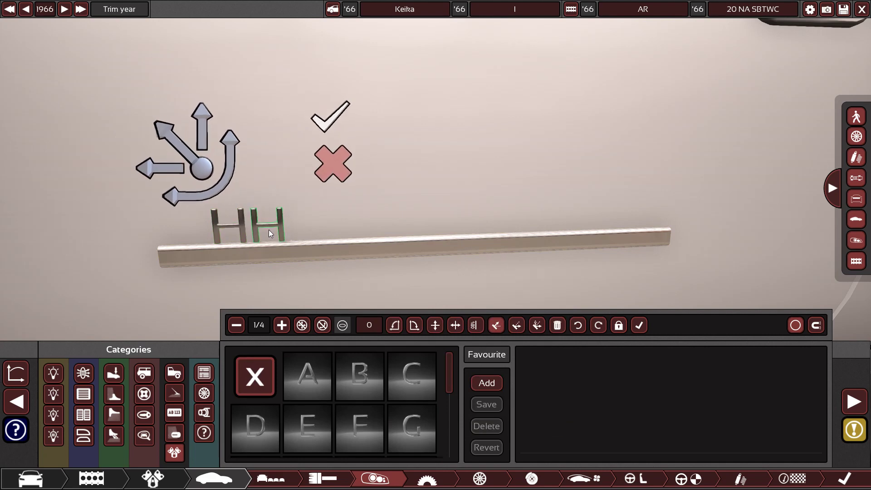
{"action": "scroll", "coordinate": [311, 273], "scroll_direction": "up", "scroll_amount": 2}
{"action": "left_click_drag", "start_coordinate": [311, 273], "coordinate": [209, 253]}
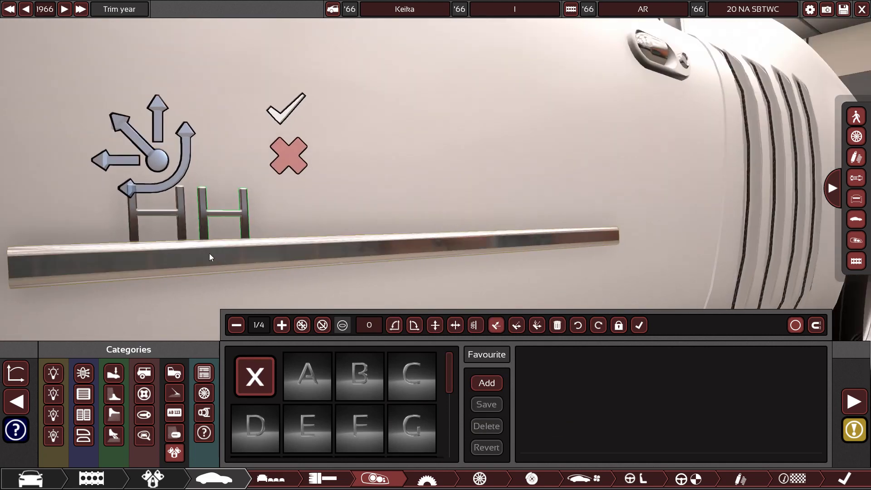
{"action": "left_click", "coordinate": [298, 424]}
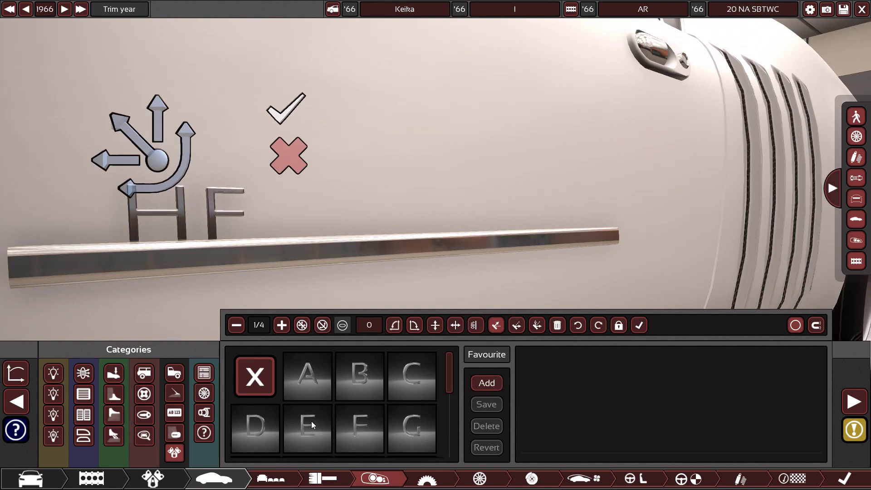
{"action": "left_click", "coordinate": [321, 448]}
Step: Move the E close against the H and scale it down to small-capital size on the bar
{"action": "left_click_drag", "start_coordinate": [201, 207], "coordinate": [197, 207]}
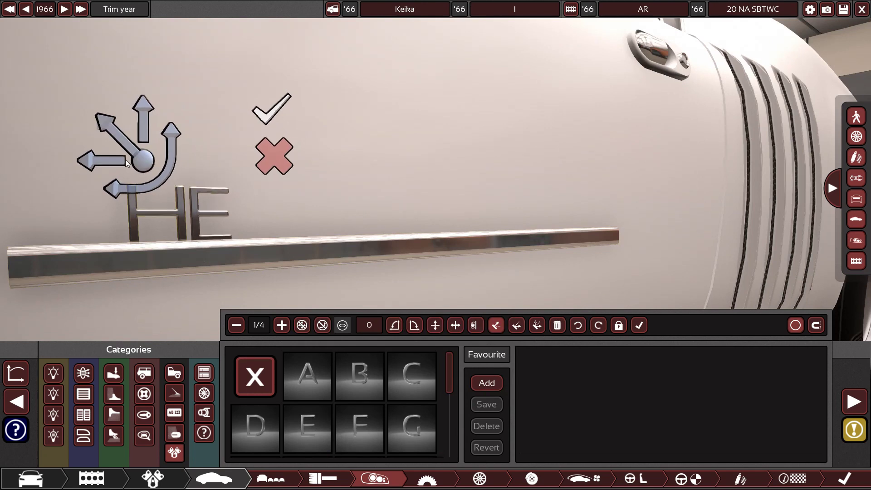
{"action": "left_click_drag", "start_coordinate": [116, 132], "coordinate": [197, 223]}
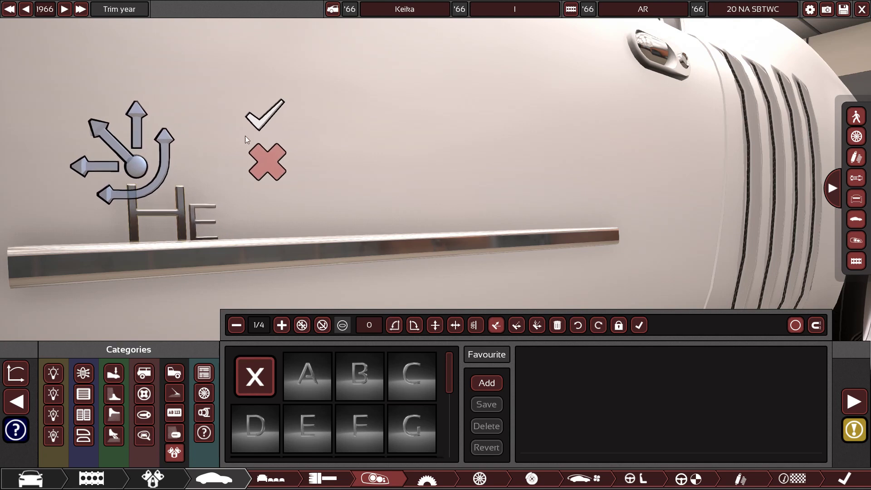
{"action": "left_click", "coordinate": [257, 125]}
Step: Copy the small E four times in a row along the bar behind the first two letters
{"action": "left_click", "coordinate": [204, 218]}
{"action": "left_click_drag", "start_coordinate": [237, 216], "coordinate": [314, 216]}
{"action": "left_click", "coordinate": [285, 214]}
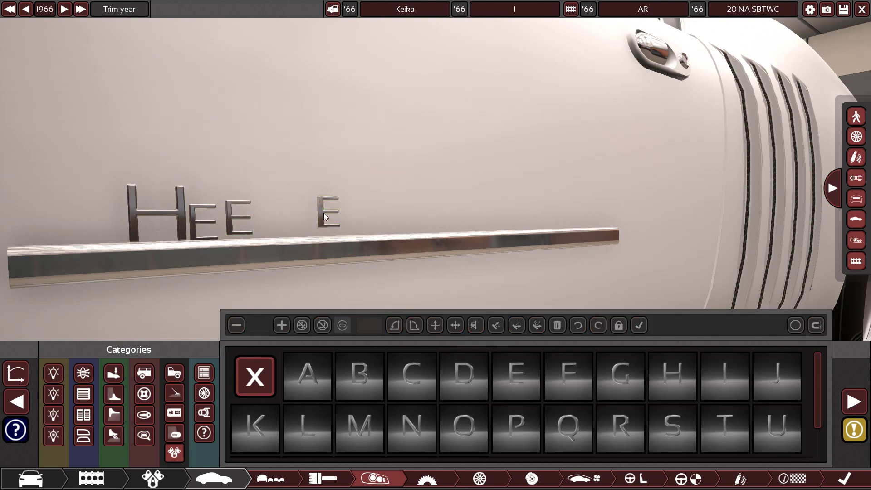
{"action": "left_click", "coordinate": [324, 213]}
{"action": "mouse_move", "coordinate": [279, 215]}
{"action": "left_mouse_down"}
{"action": "mouse_move", "coordinate": [266, 220]}
{"action": "mouse_move", "coordinate": [296, 218]}
{"action": "left_mouse_up"}
{"action": "left_click", "coordinate": [325, 213]}
Step: Delete the surplus E at the far end of the letter row
{"action": "left_click", "coordinate": [232, 220]}
{"action": "scroll", "coordinate": [341, 405], "scroll_direction": "down", "scroll_amount": 1}
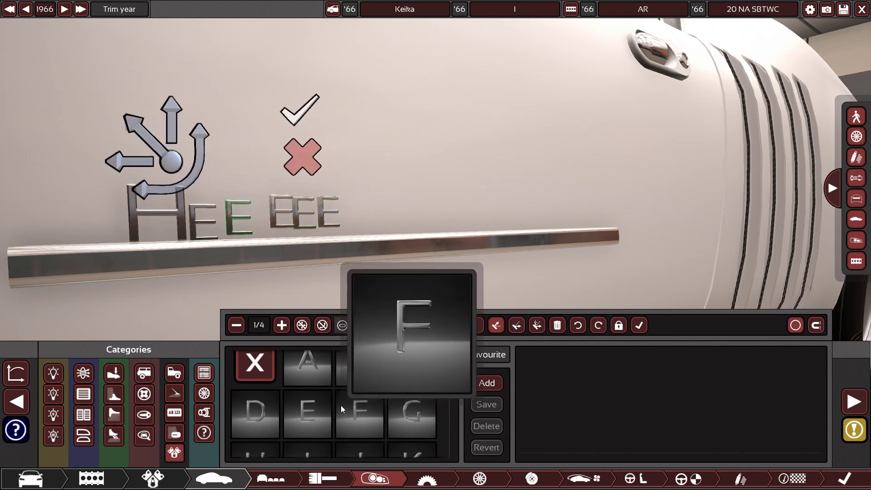
{"action": "left_click", "coordinate": [332, 225]}
{"action": "scroll", "coordinate": [351, 415], "scroll_direction": "down", "scroll_amount": 5}
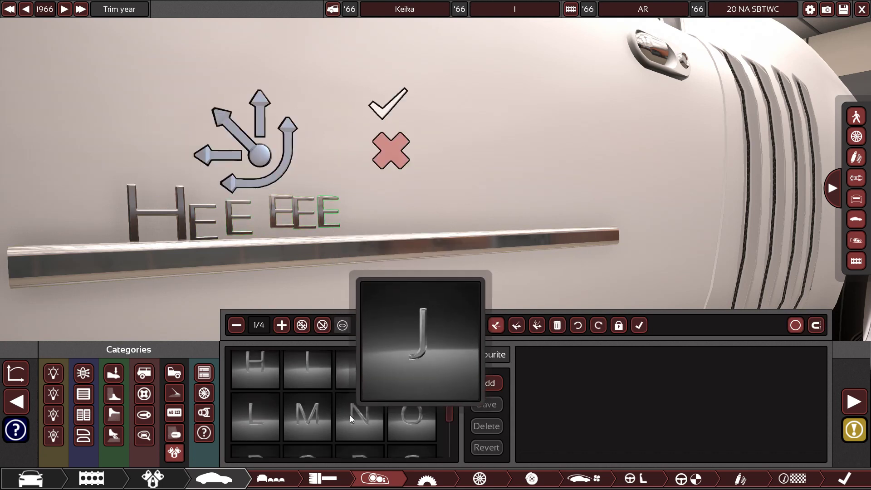
{"action": "left_click", "coordinate": [385, 157]}
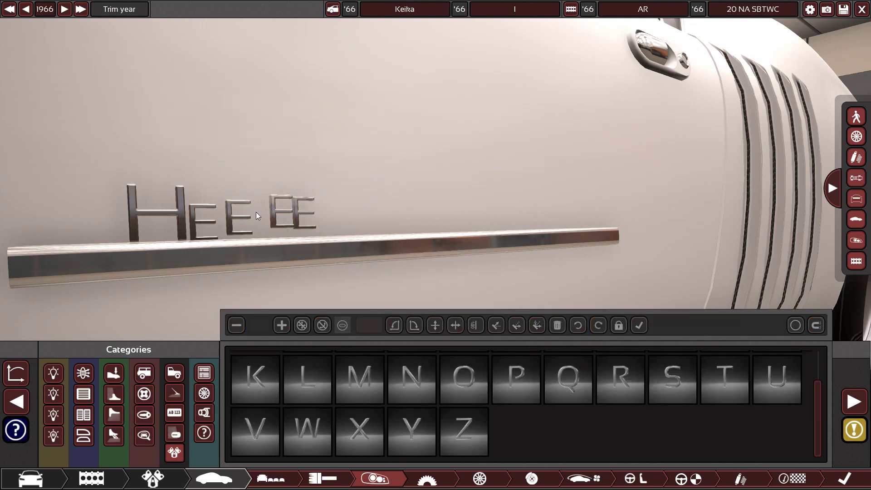
Step: Change the three remaining E copies to L, L and O, and line them up on the bar to spell HELLO
{"action": "left_click", "coordinate": [236, 218]}
{"action": "scroll", "coordinate": [407, 403], "scroll_direction": "up", "scroll_amount": 4}
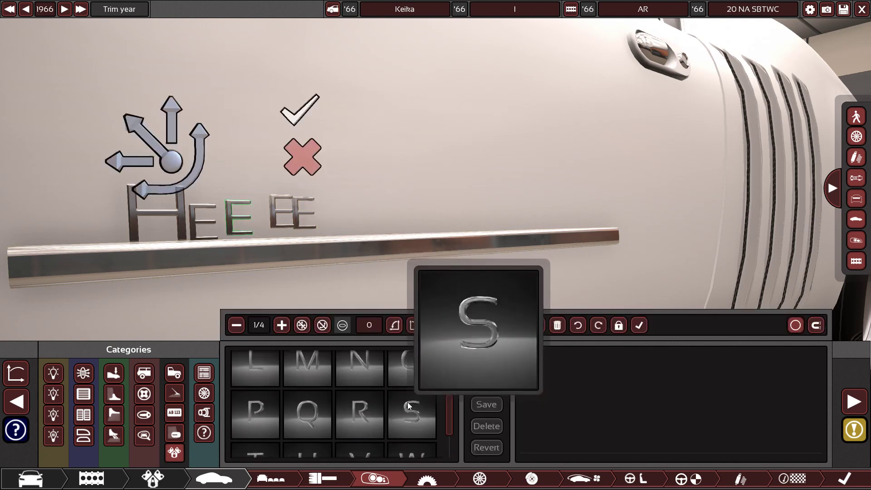
{"action": "left_click", "coordinate": [274, 218]}
{"action": "left_click", "coordinate": [254, 365]}
{"action": "left_click", "coordinate": [313, 210]}
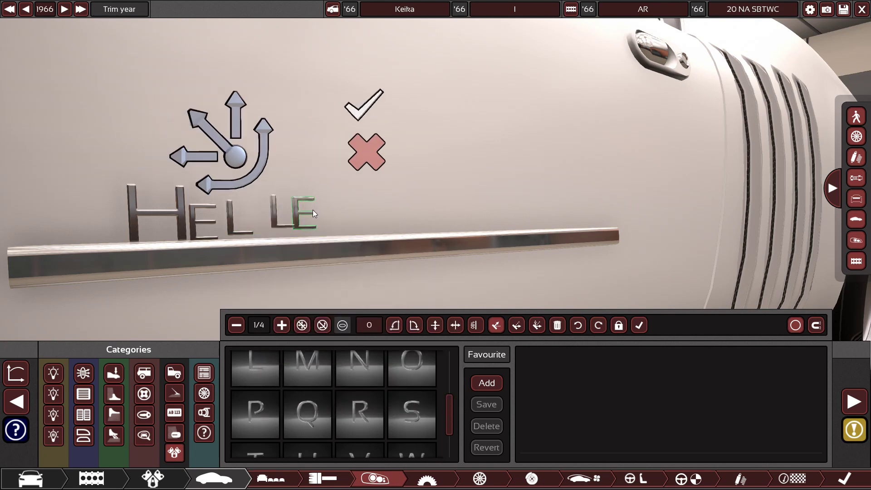
{"action": "left_click", "coordinate": [393, 363]}
{"action": "left_click", "coordinate": [227, 230]}
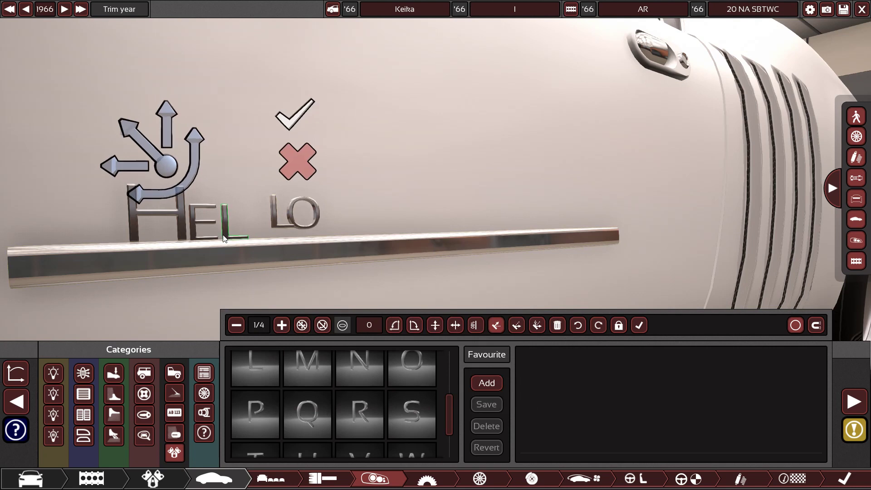
{"action": "mouse_move", "coordinate": [270, 226]}
{"action": "left_mouse_down"}
{"action": "mouse_move", "coordinate": [252, 240]}
{"action": "mouse_move", "coordinate": [286, 224]}
{"action": "mouse_move", "coordinate": [281, 229]}
{"action": "left_mouse_up"}
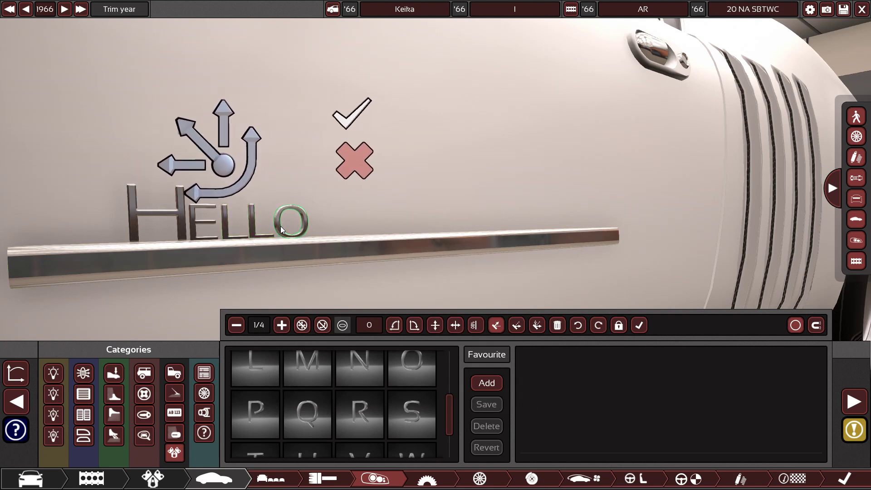